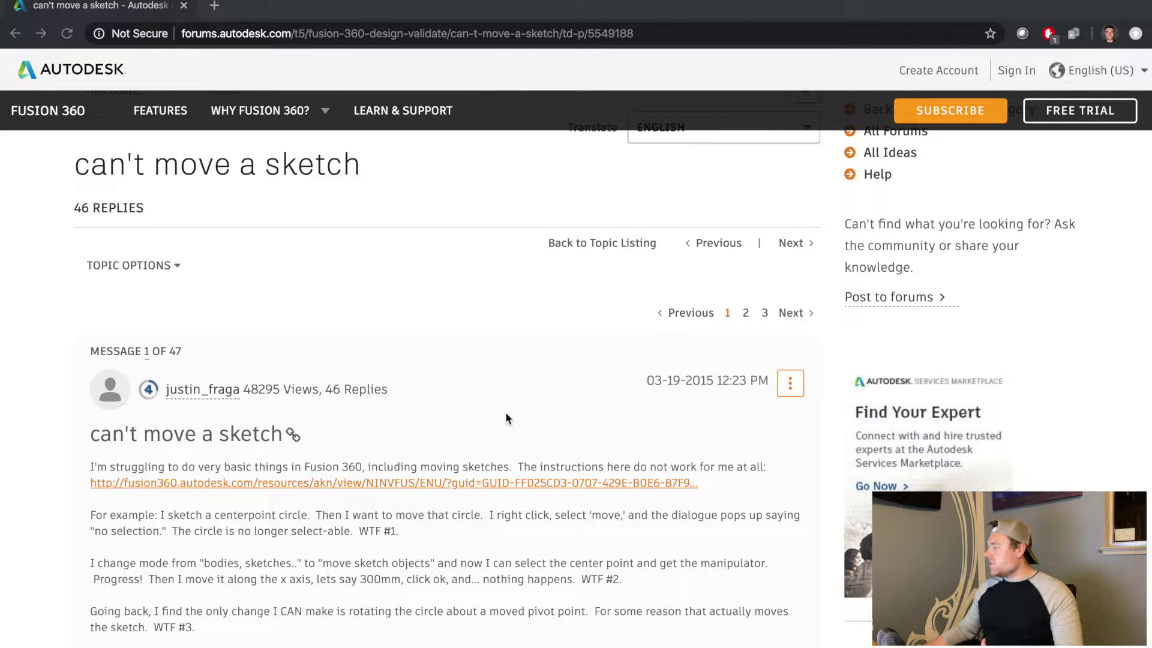
Read the opening post of the "can't move a sketch" thread for the reported circle-moving problems.
scroll(505, 413, down, 3)
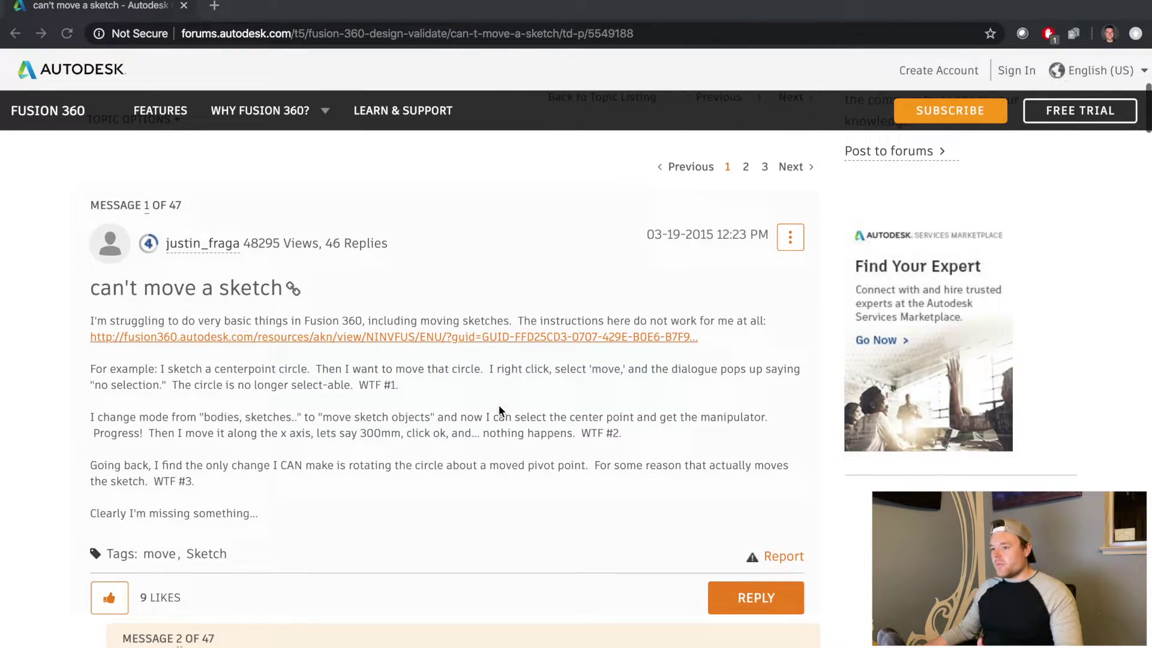
scroll(498, 406, down, 1)
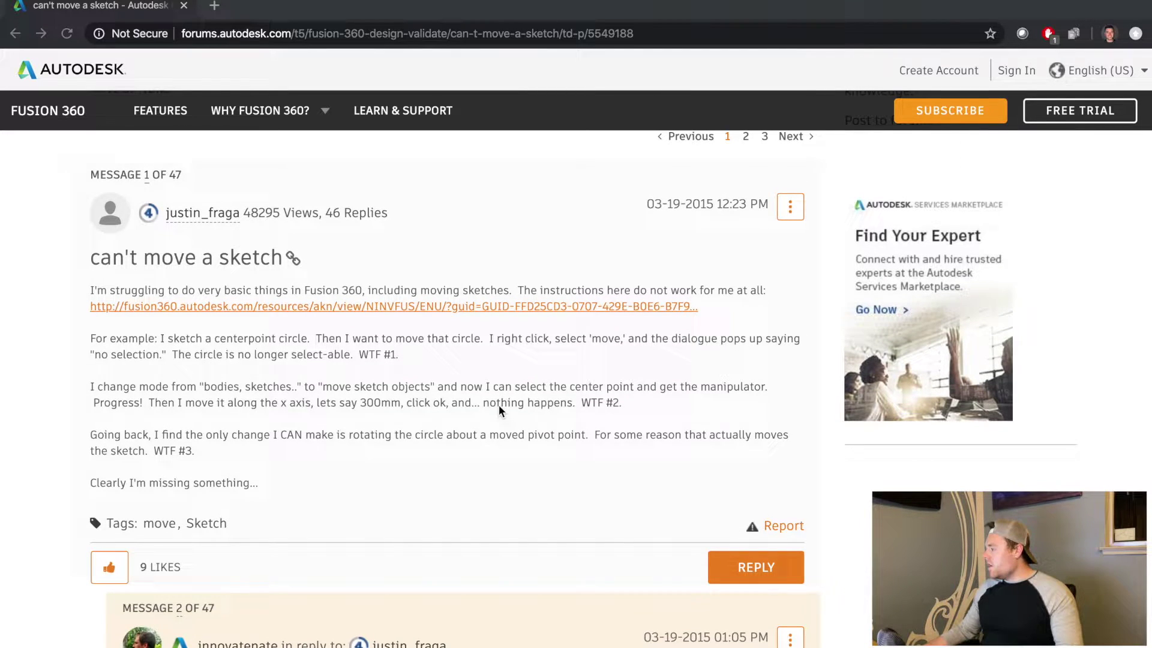
scroll(499, 405, down, 3)
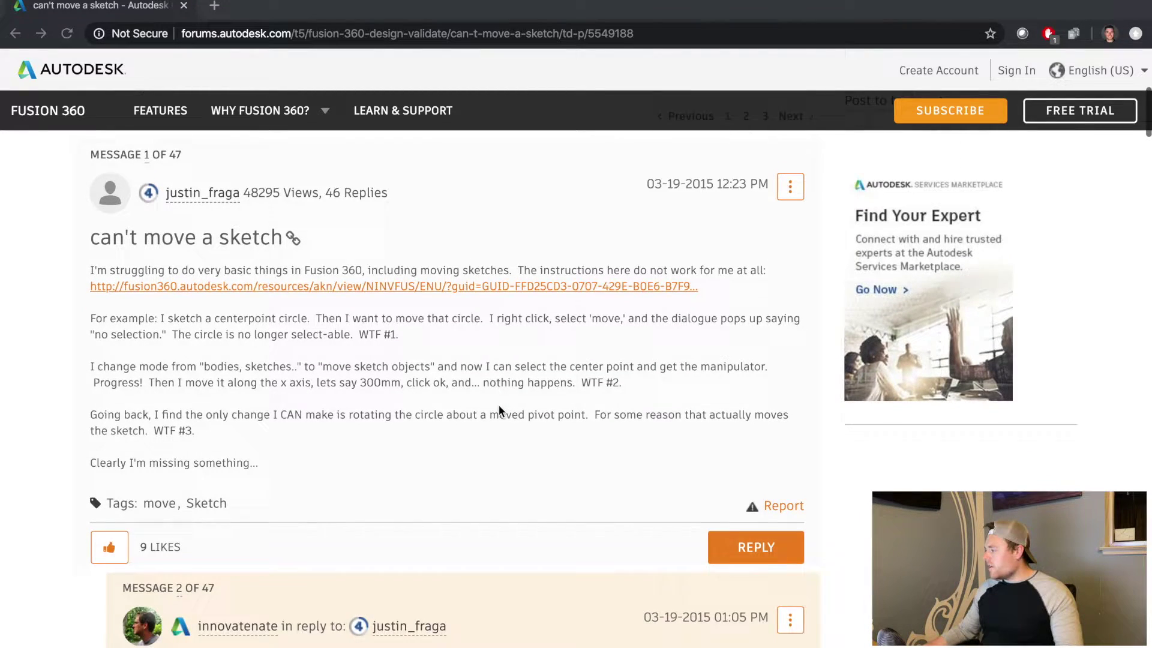
scroll(499, 405, up, 2)
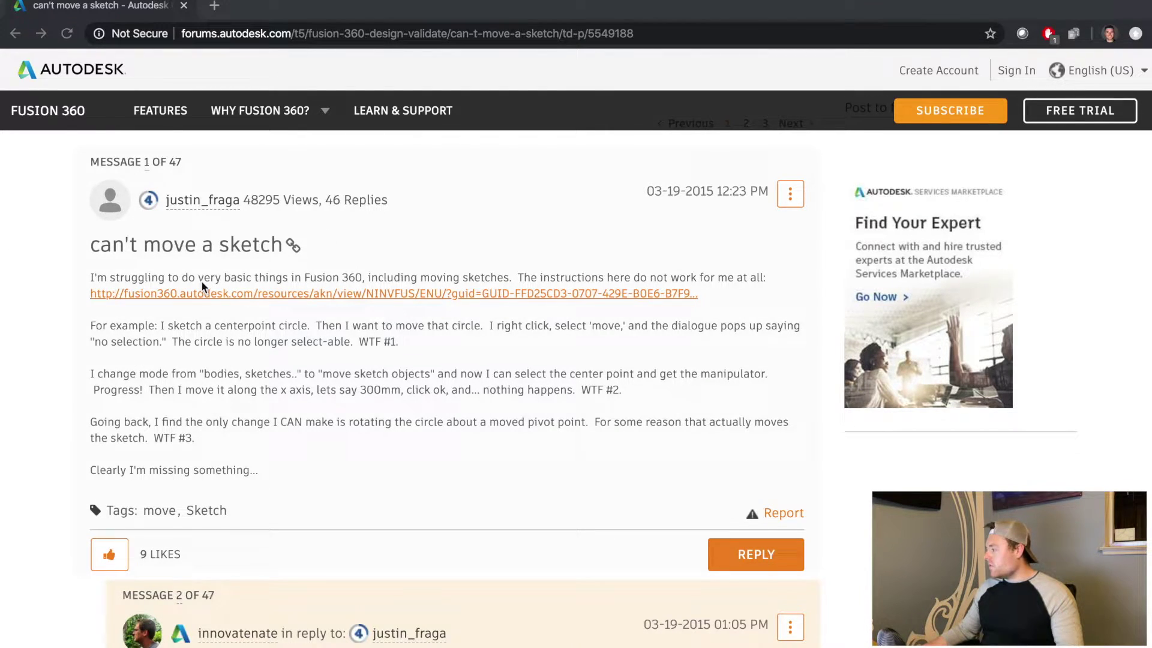
scroll(200, 280, up, 8)
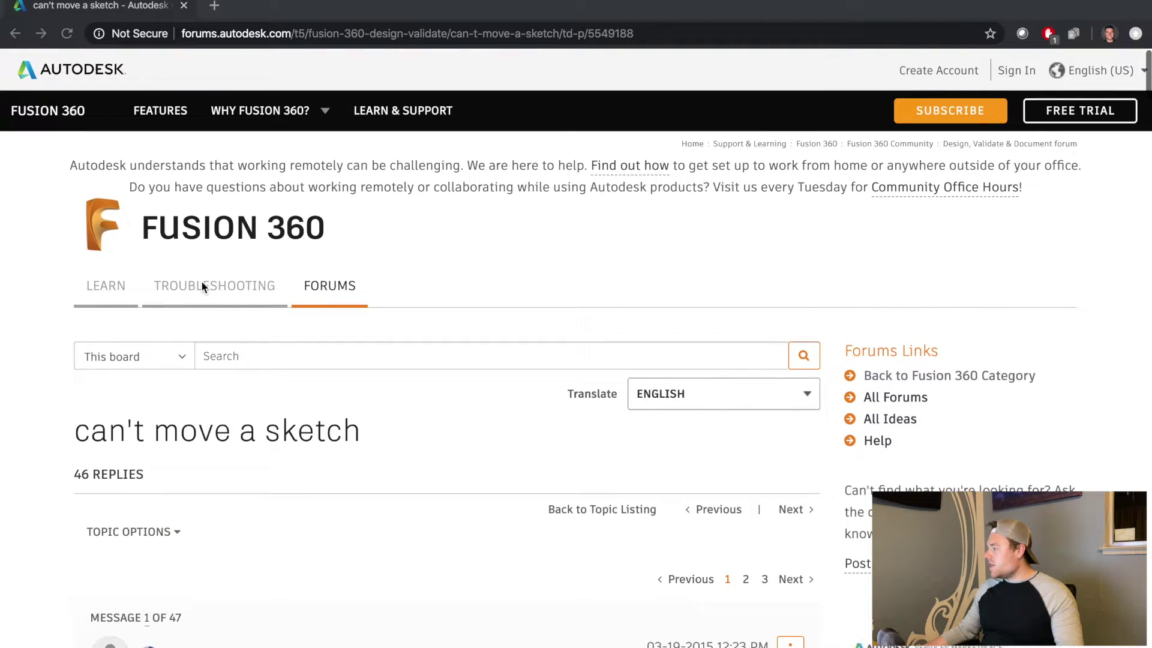
scroll(217, 257, down, 4)
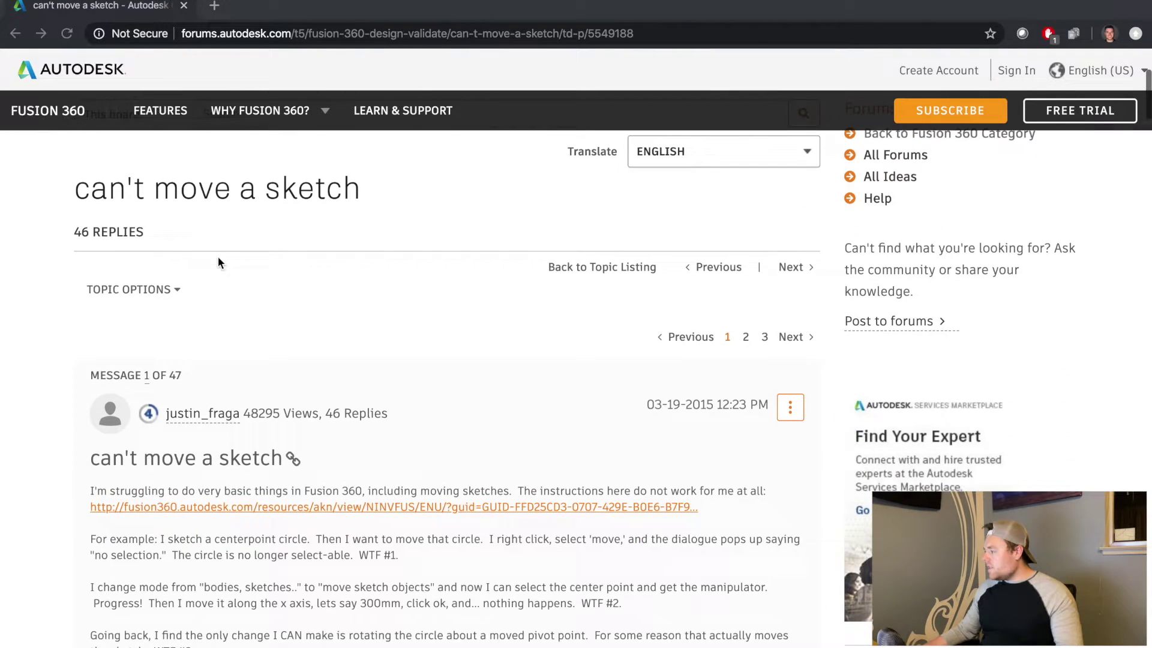
scroll(218, 262, down, 1)
scroll(217, 262, down, 1)
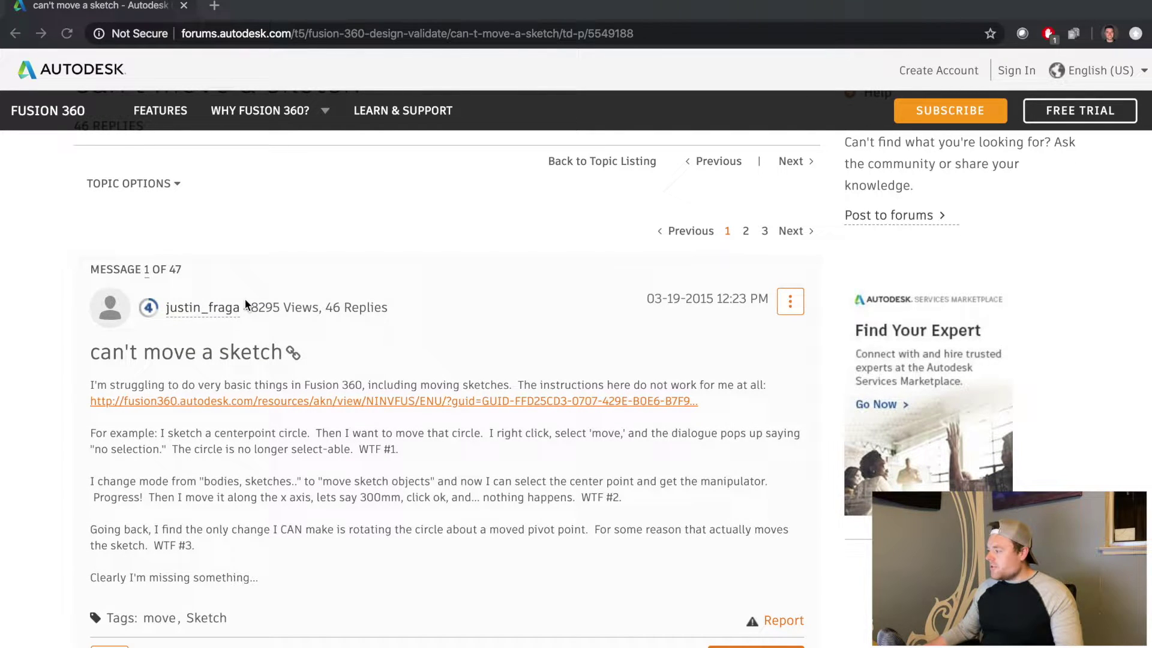
scroll(246, 302, down, 1)
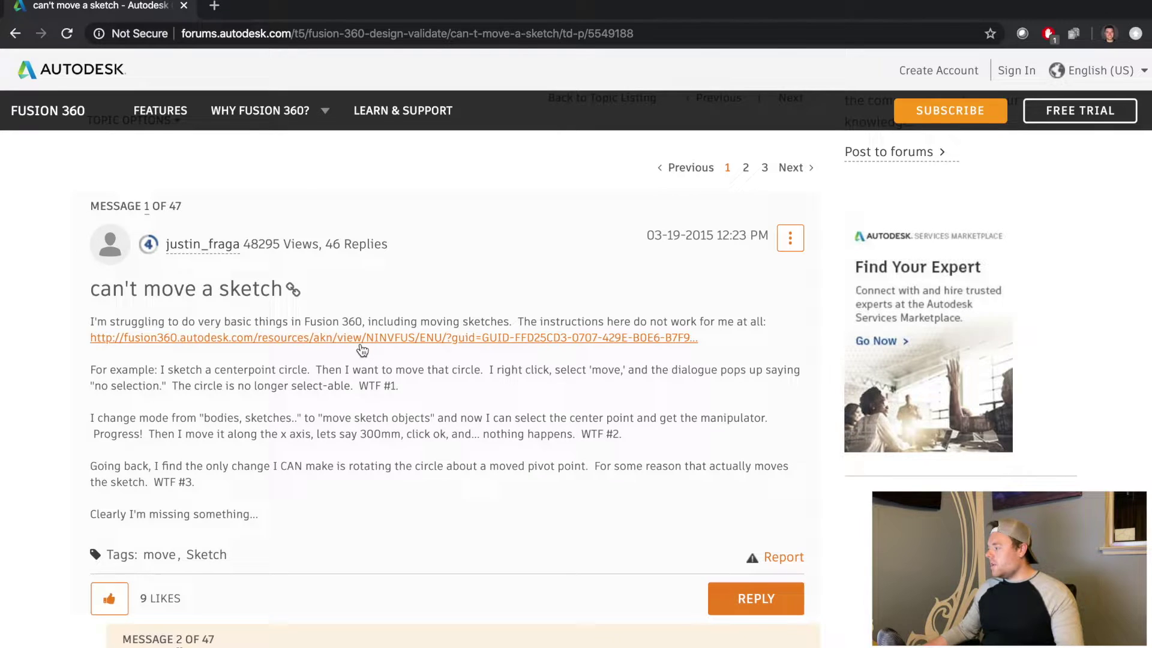
scroll(590, 501, down, 1)
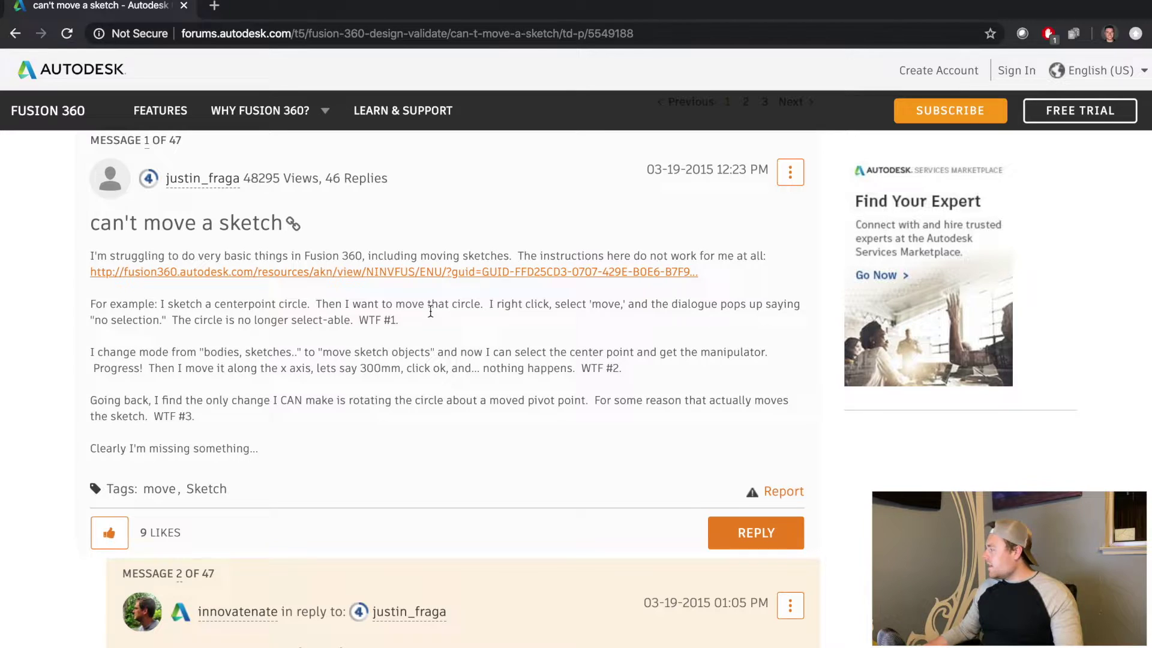
Switch to Fusion 360, show the data panel and start a sketch on the horizontal XZ origin plane.
key(ctrl+Right)
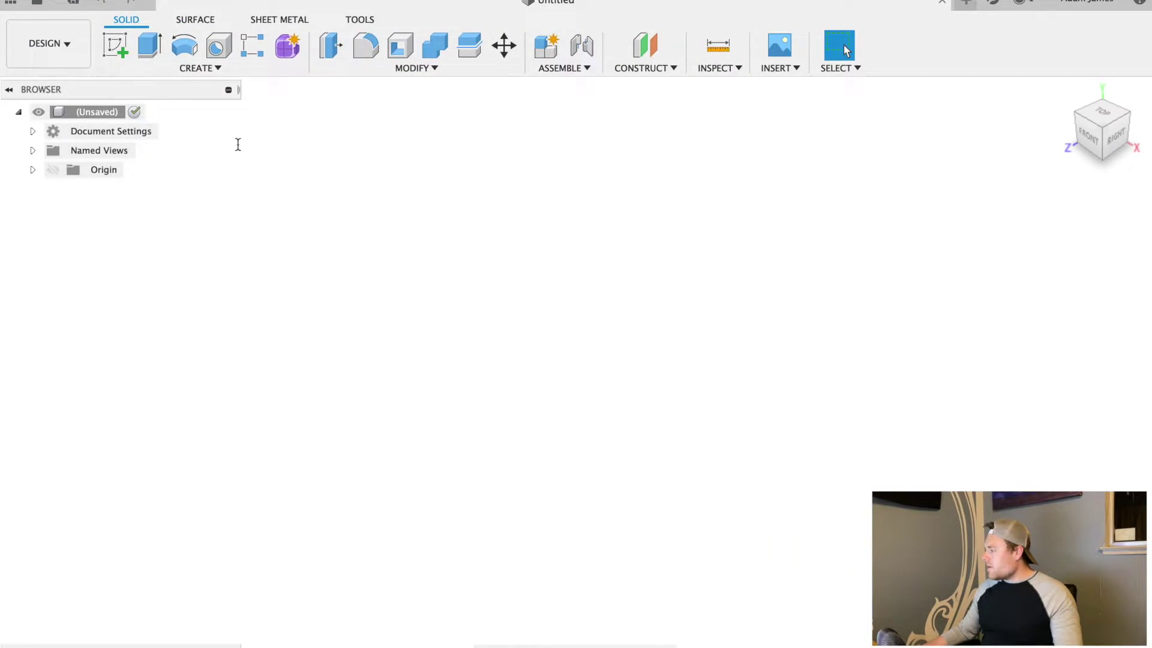
click(11, 4)
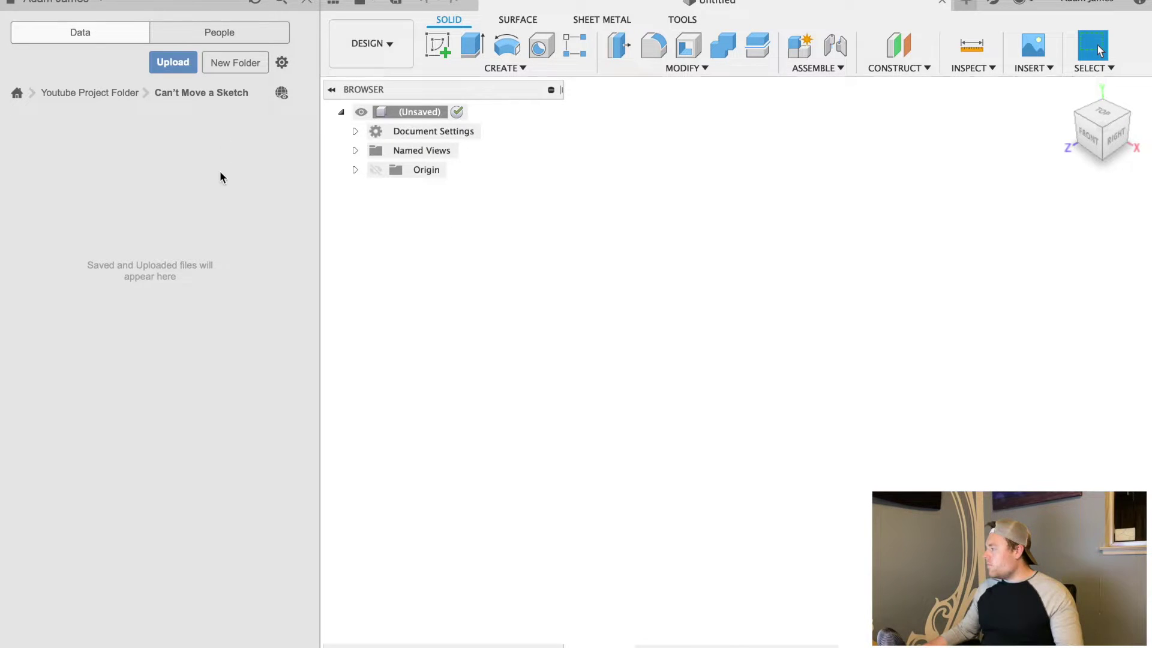
click(434, 46)
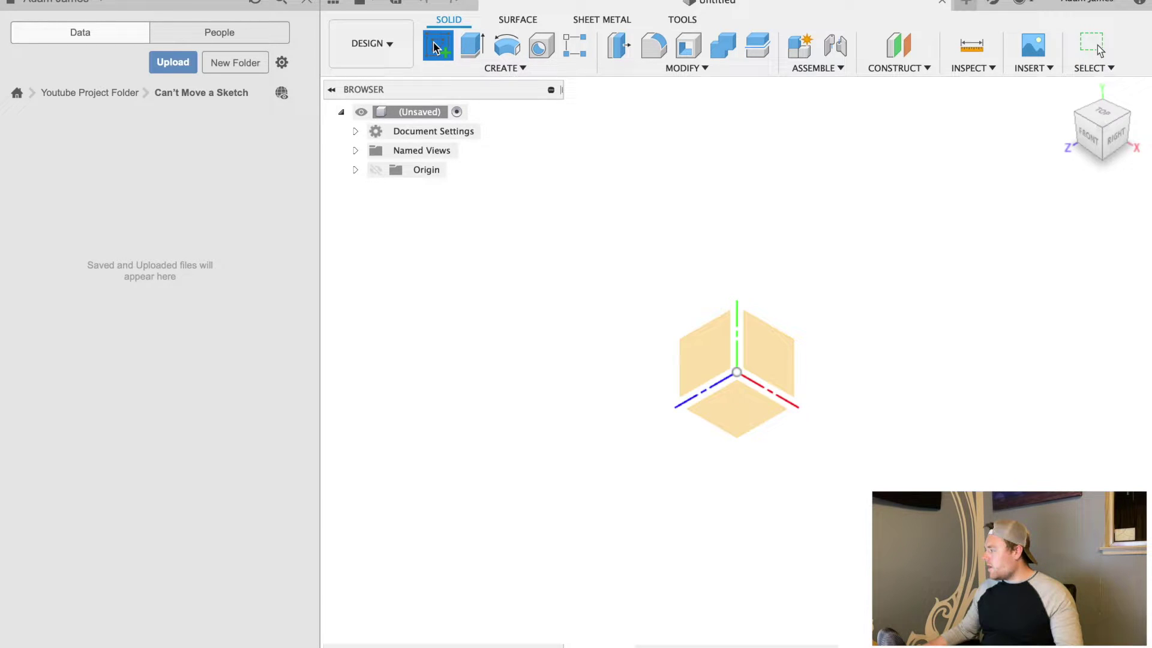
click(739, 419)
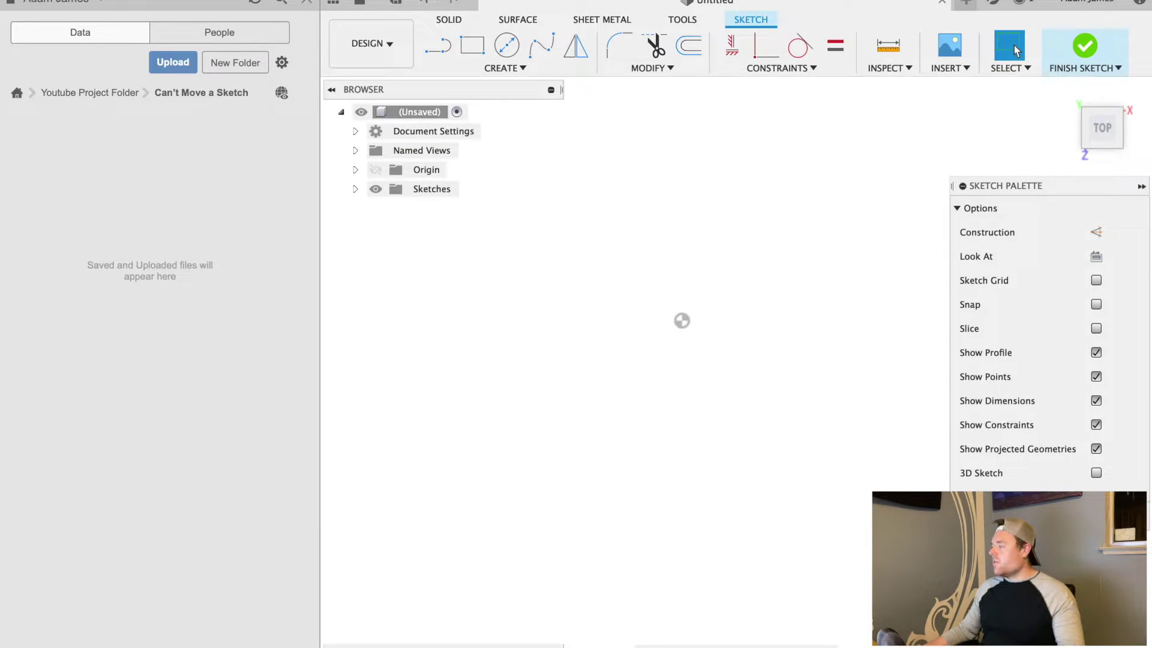
Draw a center diameter circle centred on the sketch origin.
click(515, 52)
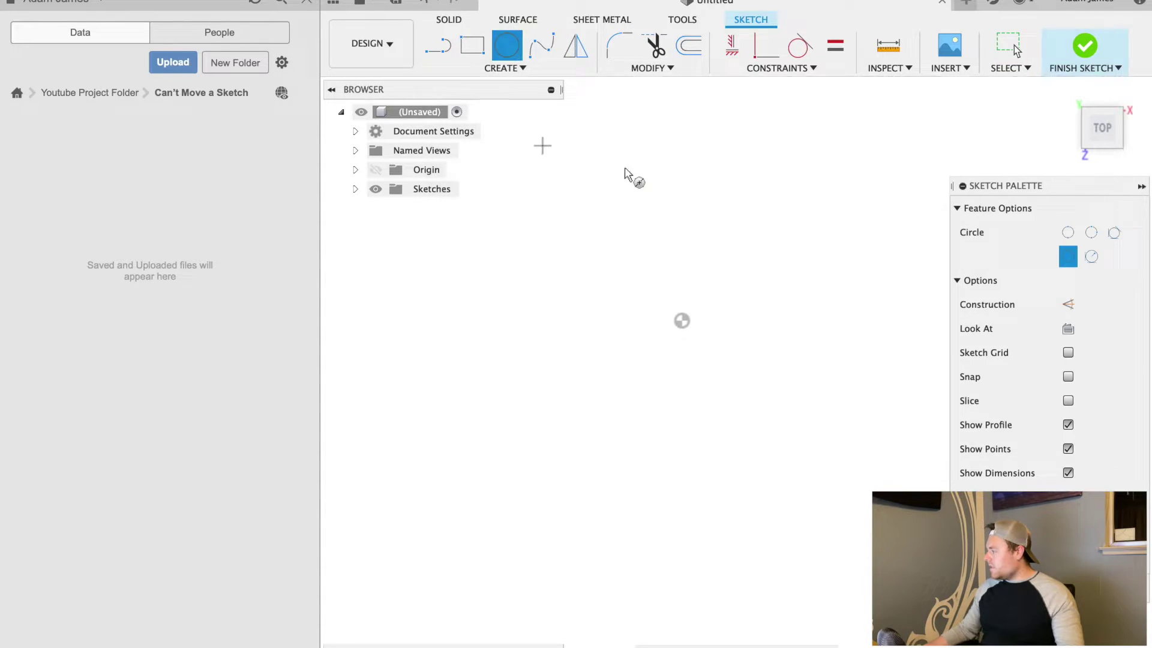
click(681, 321)
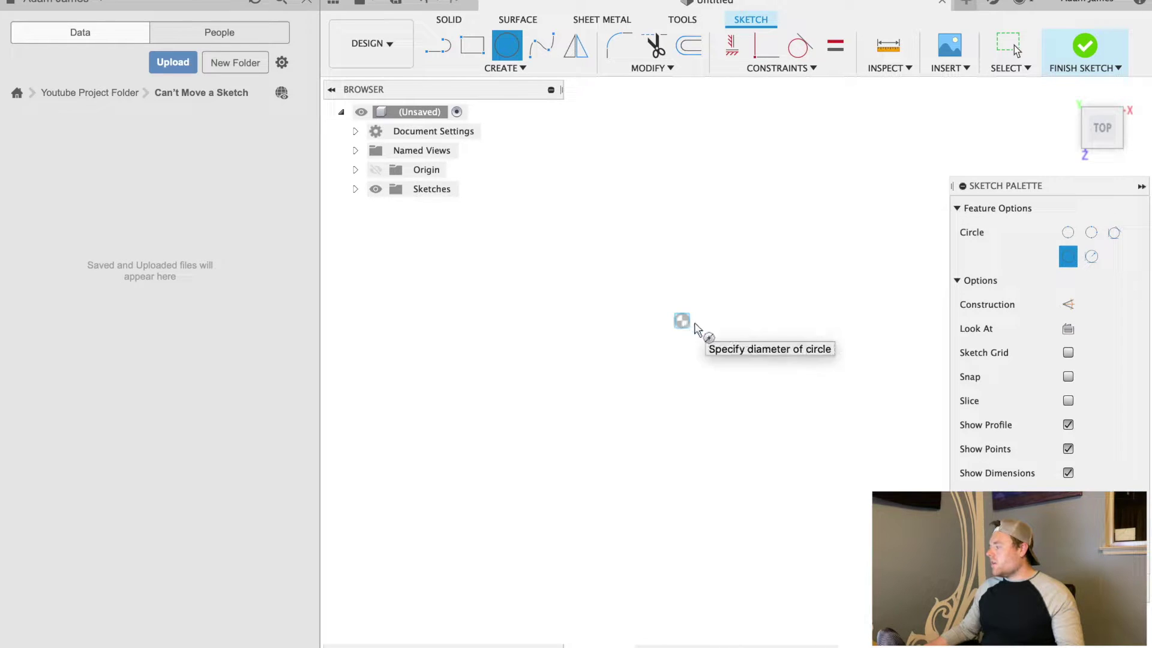
click(735, 358)
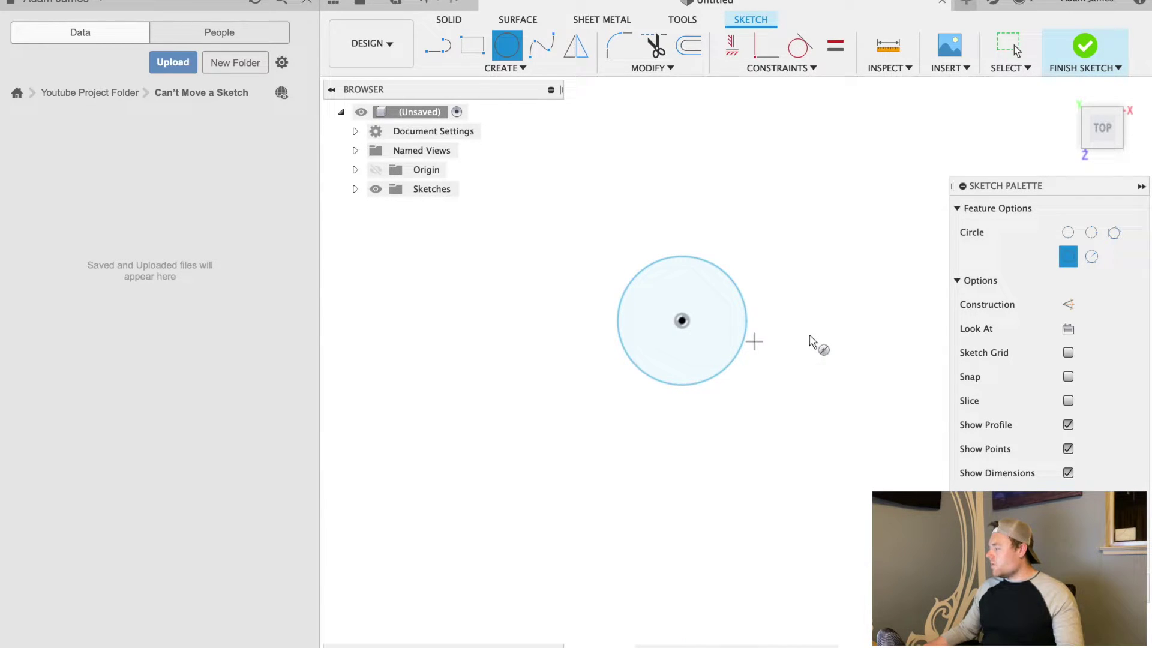
key(Escape)
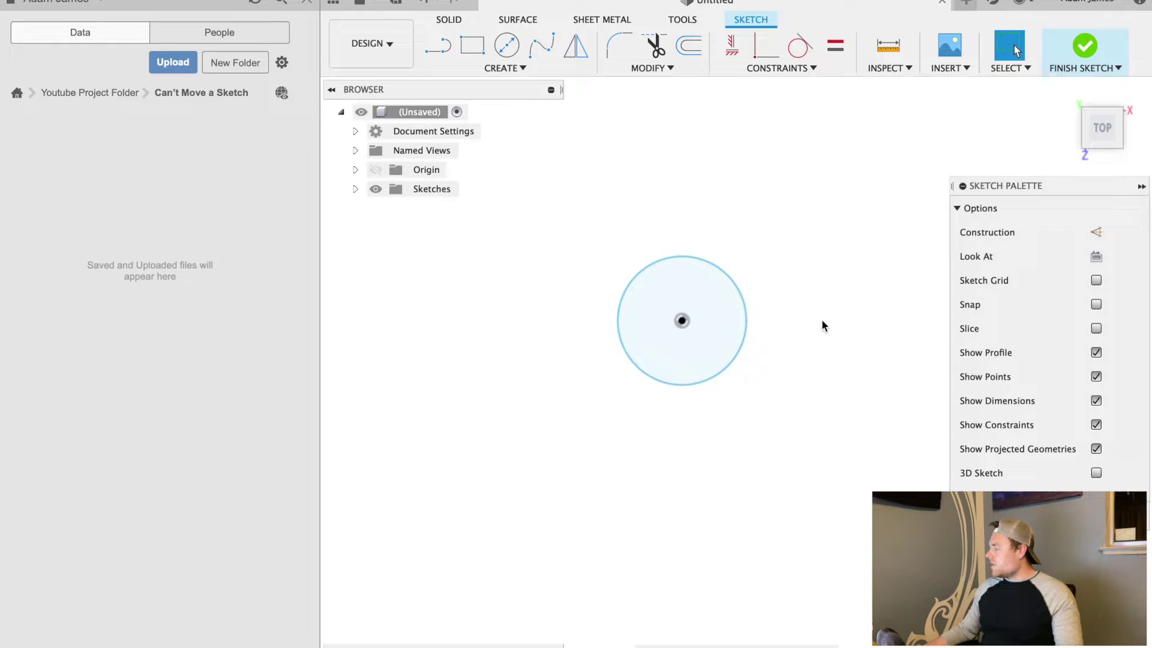
Recheck the forum post, then try to move the circle by -60 mm along X with Move/Copy.
key(ctrl+Left)
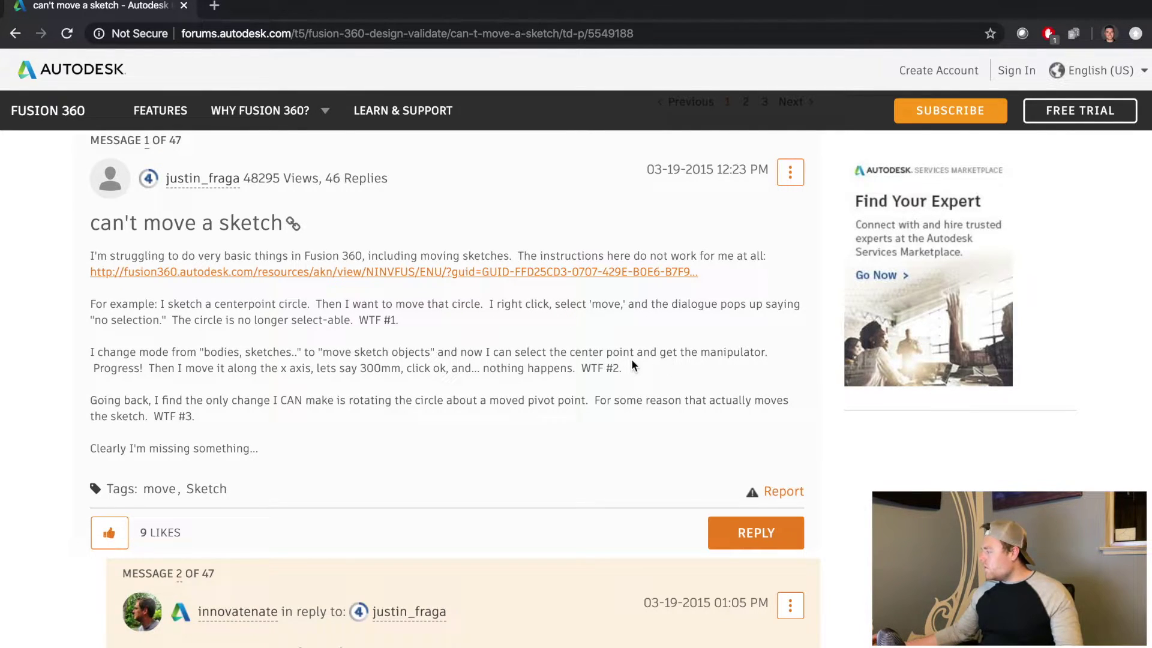
key(ctrl+Right)
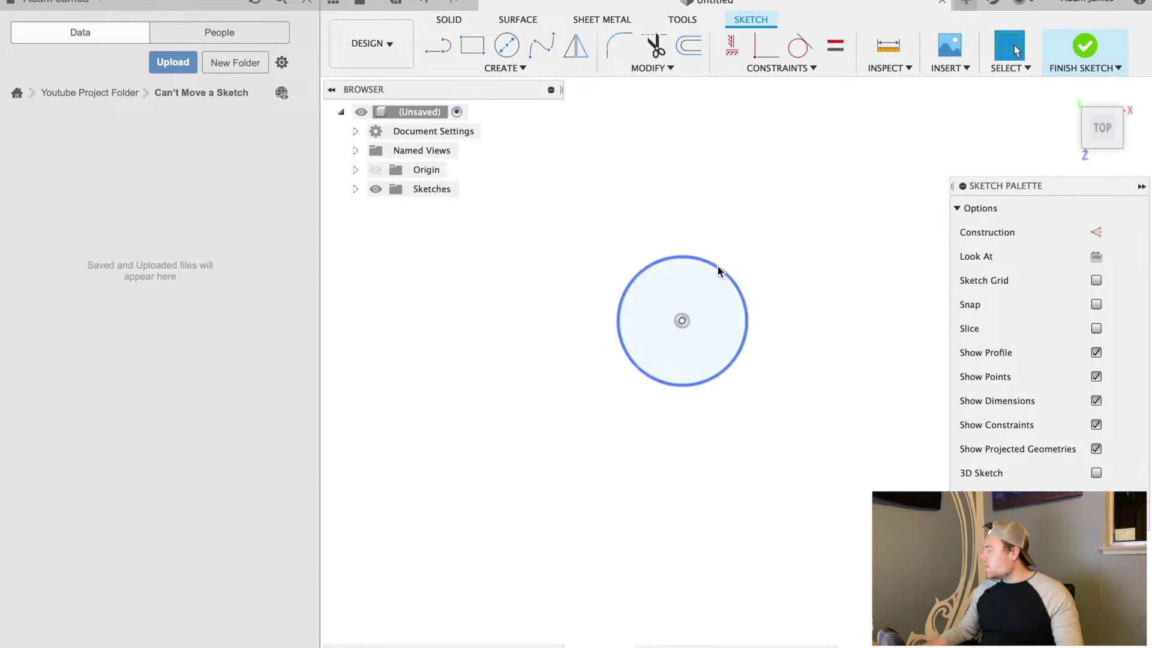
click(718, 271)
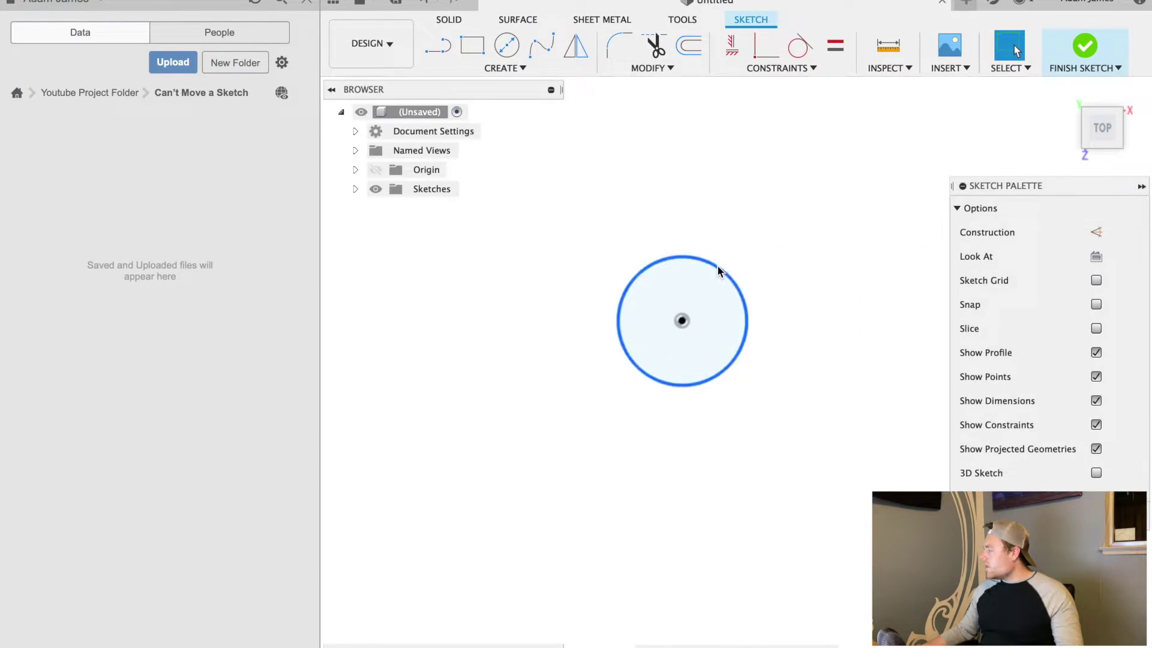
right_click(718, 271)
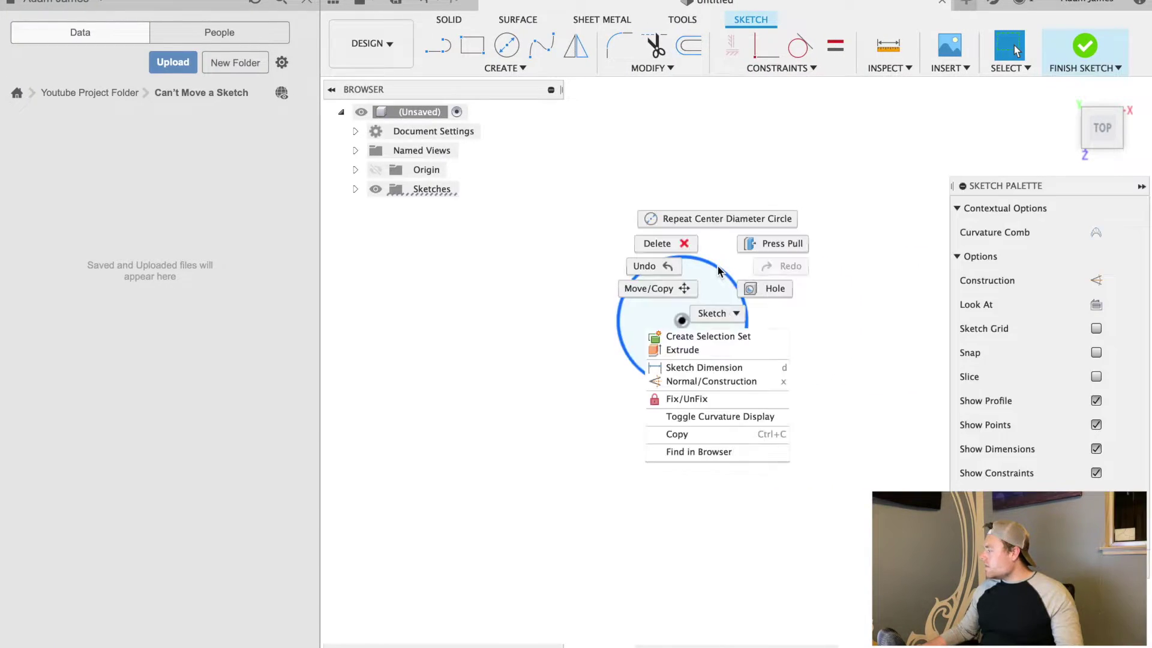
click(661, 290)
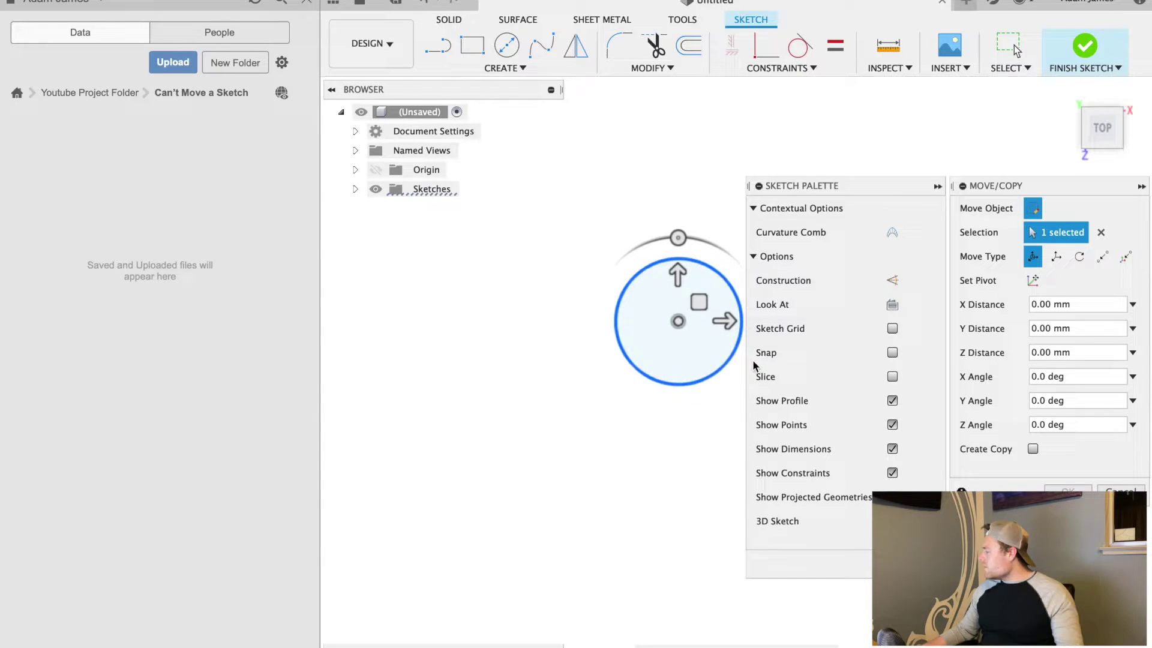
scroll(502, 412, down, 2)
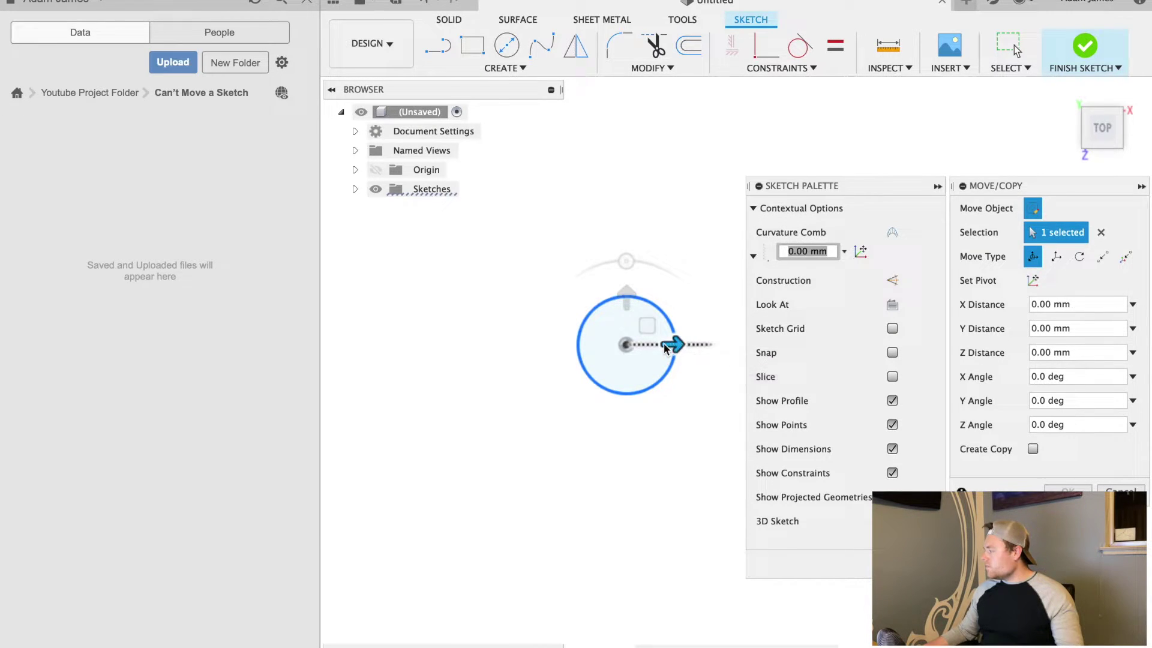
drag(678, 343, 523, 344)
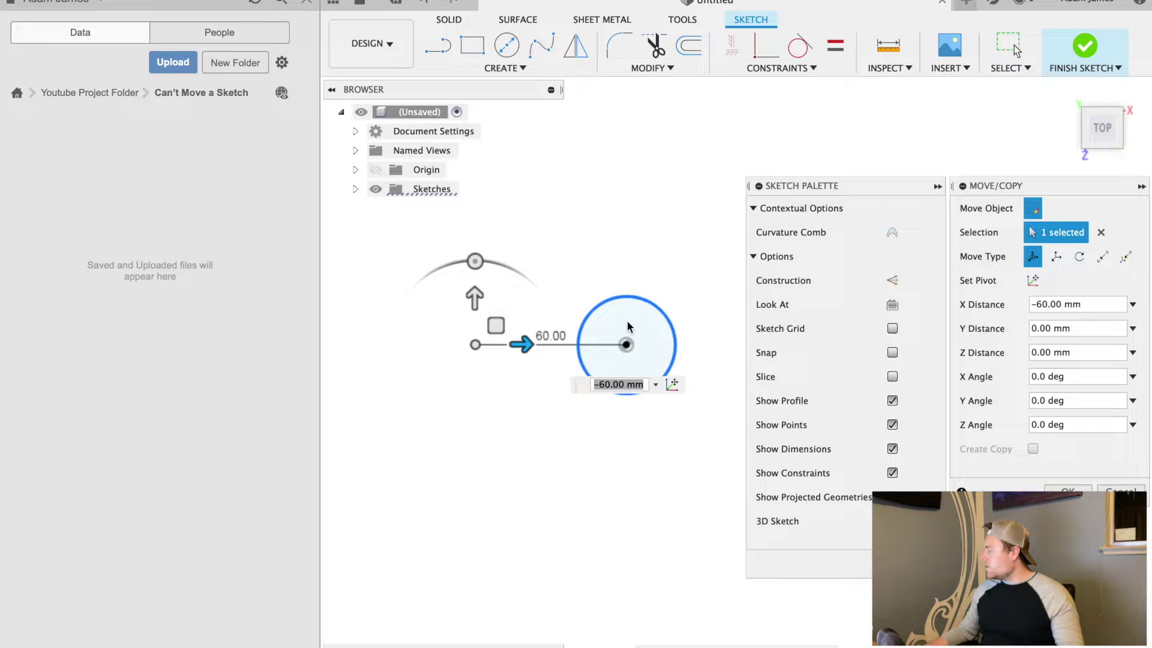
click(1068, 489)
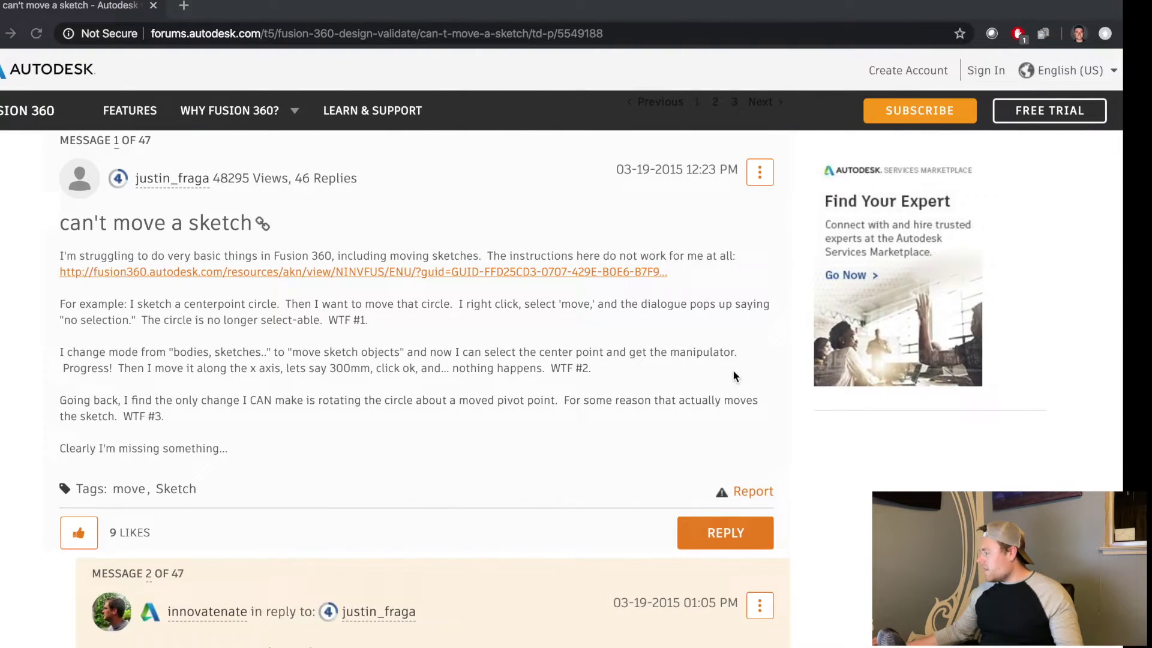
Read the first reply in the forum thread, then inspect the constraint at the circle's centre point in Fusion 360.
scroll(733, 376, down, 4)
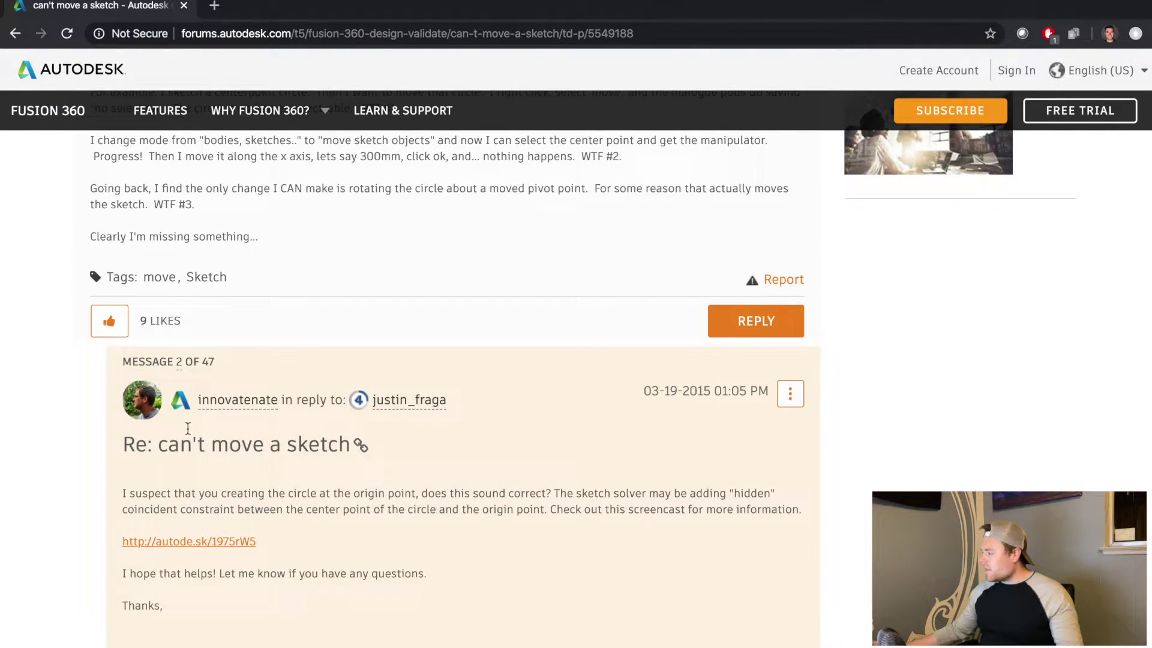
scroll(220, 440, down, 2)
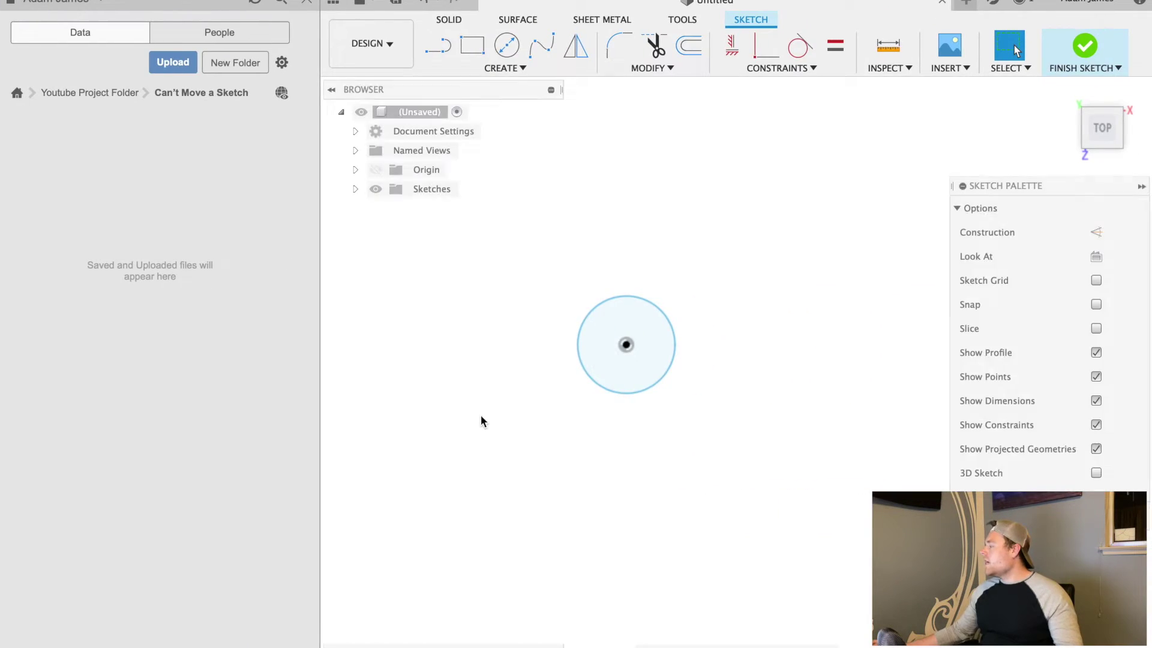
click(627, 343)
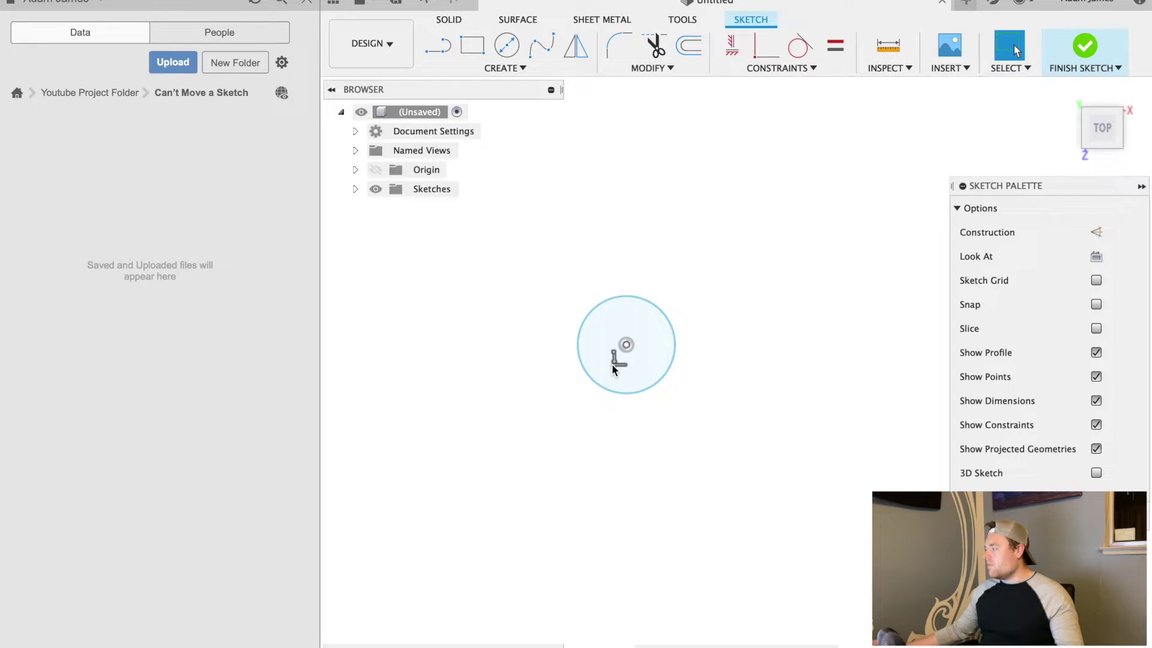
Delete the circle and draw a larger center diameter circle centred on the sketch origin.
click(639, 298)
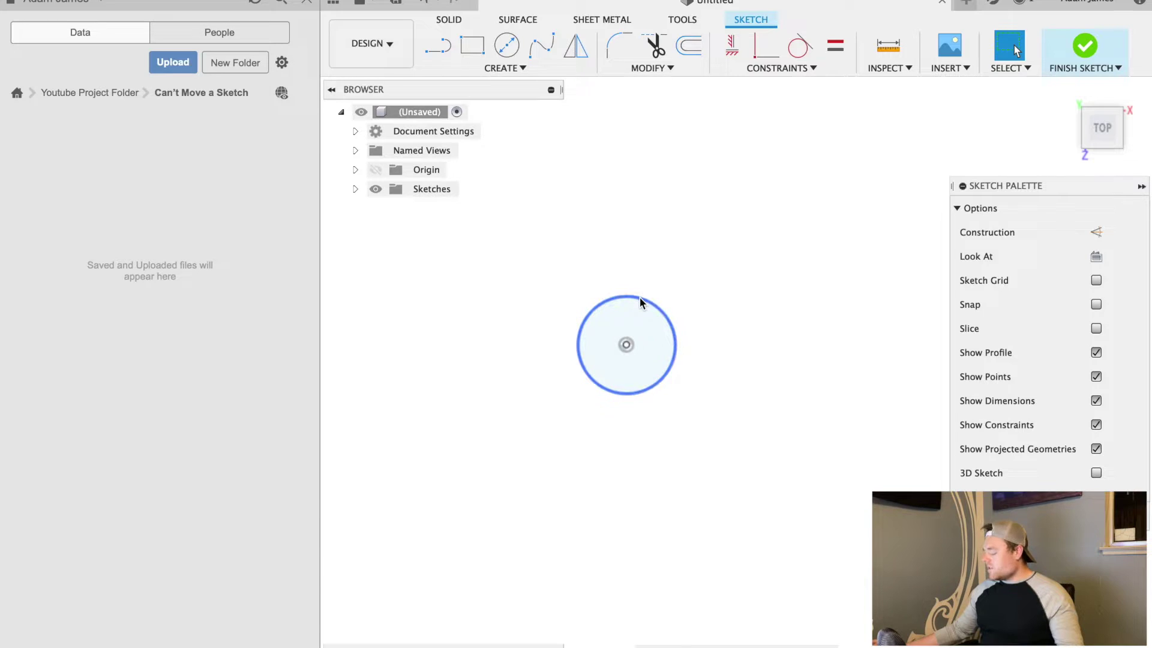
key(Delete)
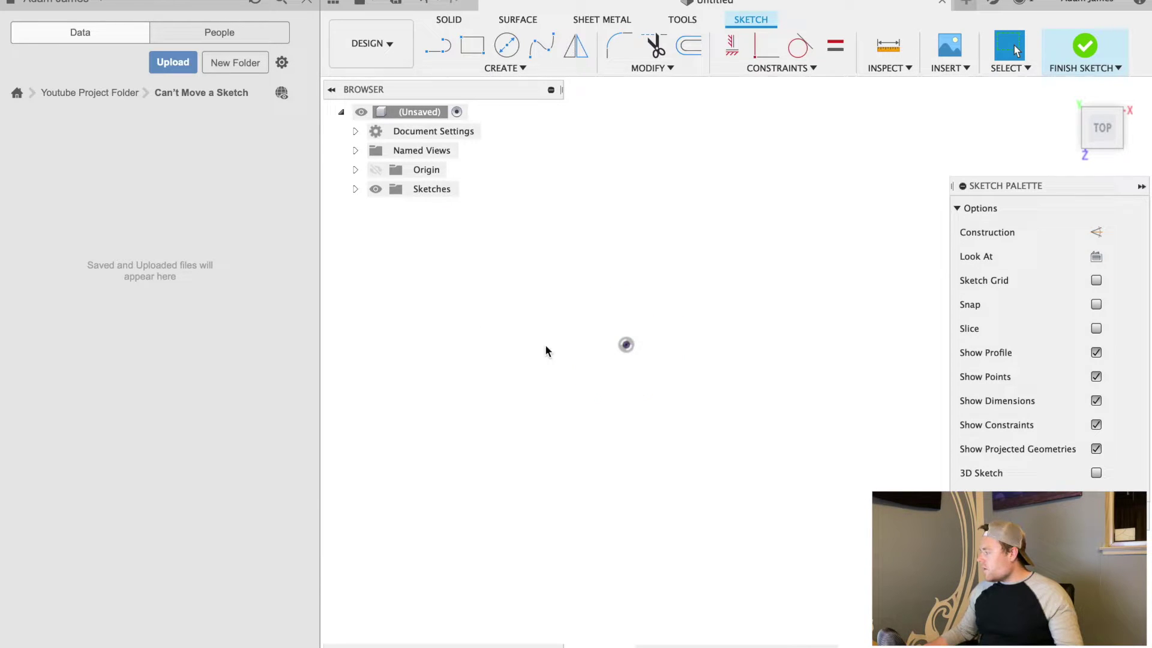
click(506, 47)
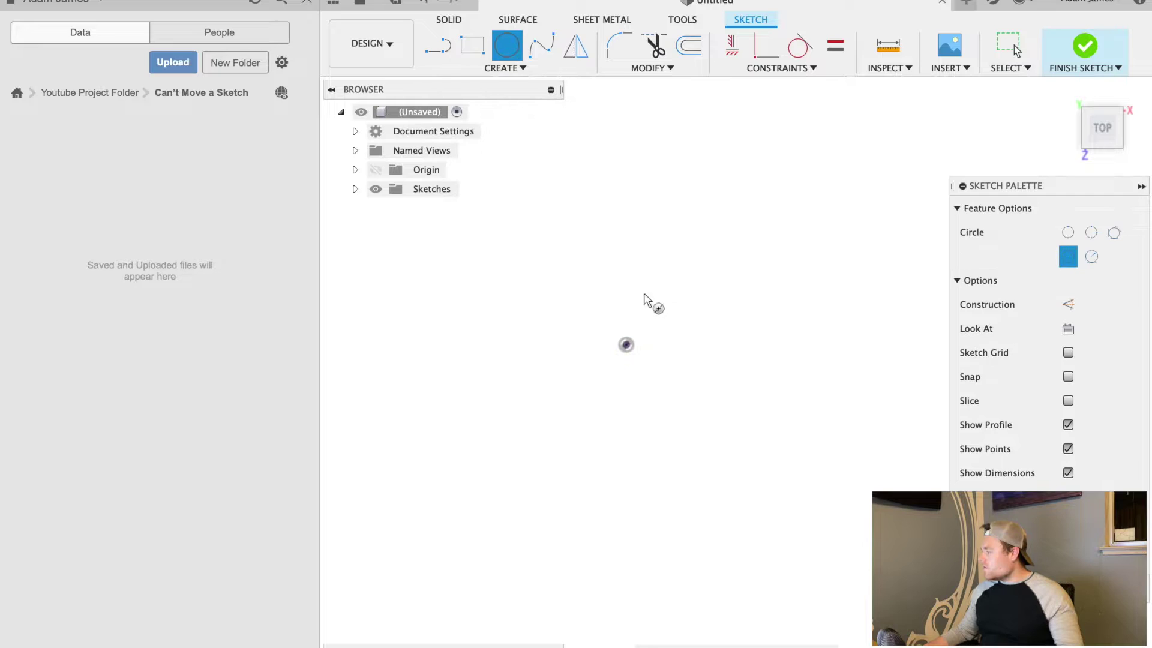
click(625, 346)
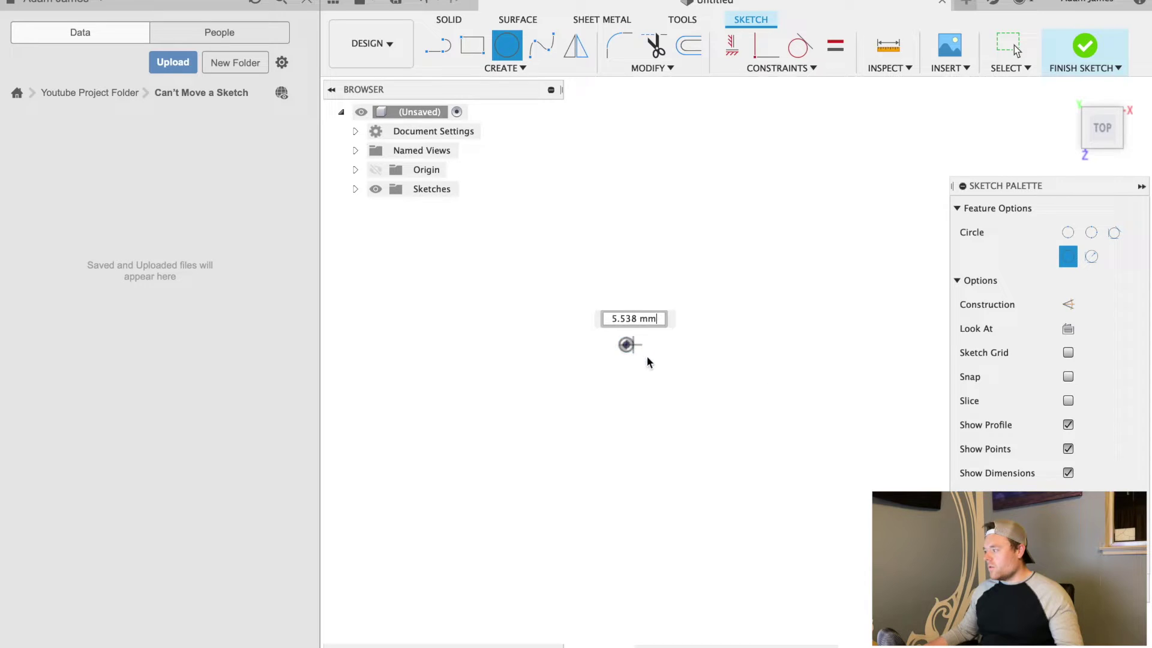
click(720, 400)
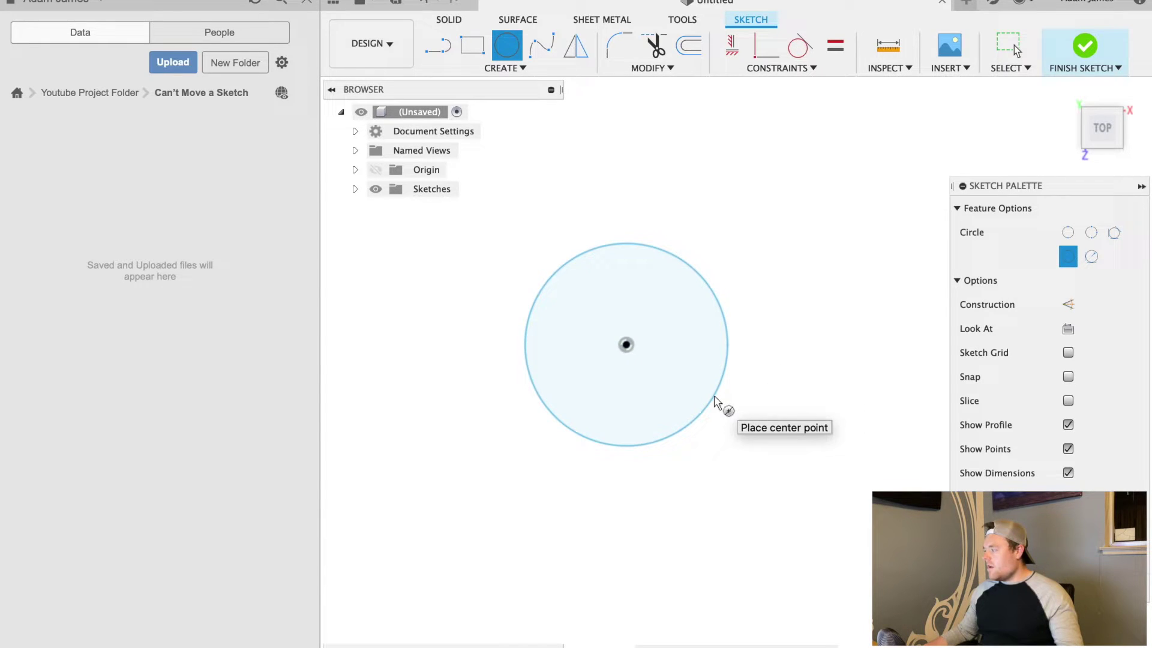
key(Escape)
Try to move the larger circle by -80 mm along X with Move/Copy.
click(724, 321)
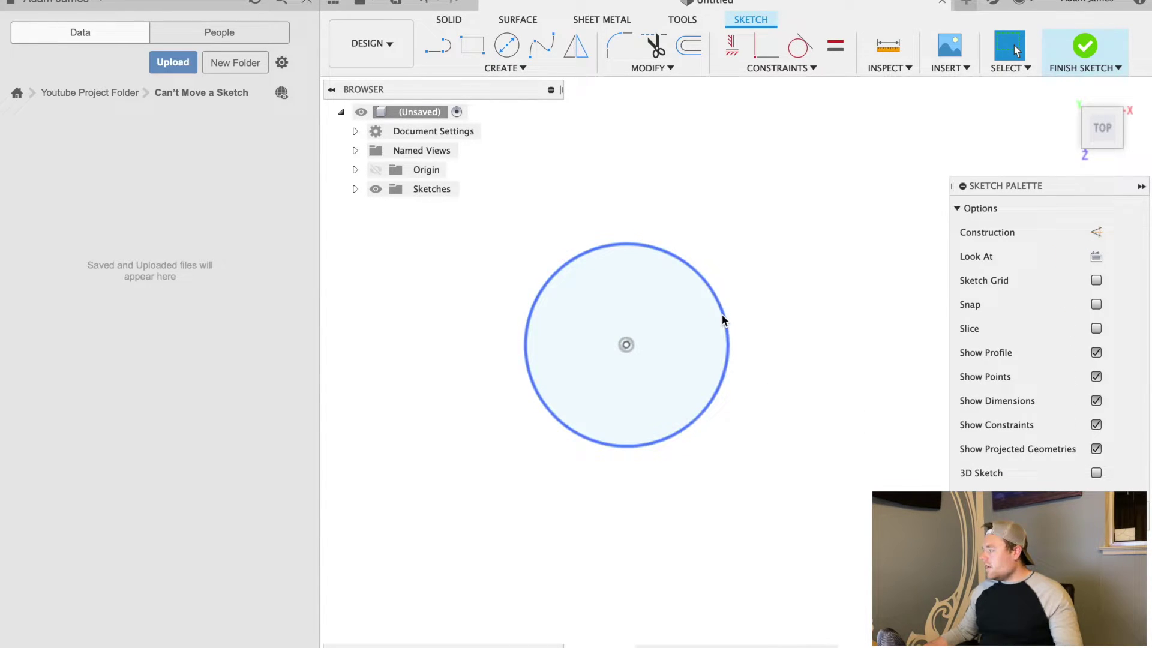
right_click(722, 320)
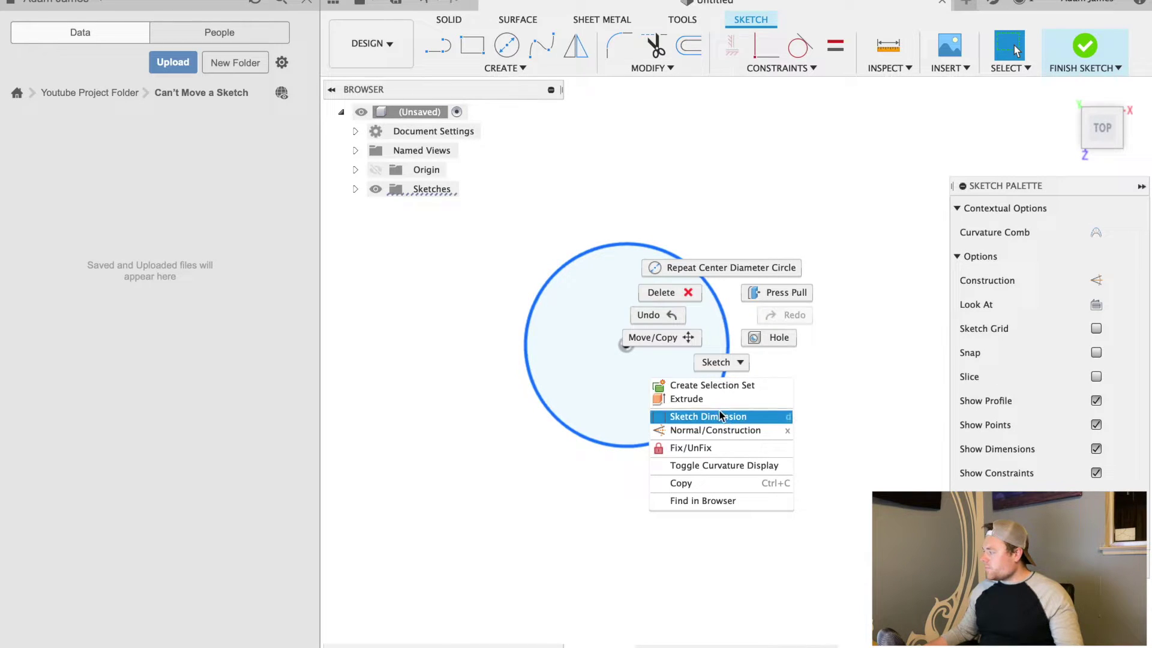
click(666, 342)
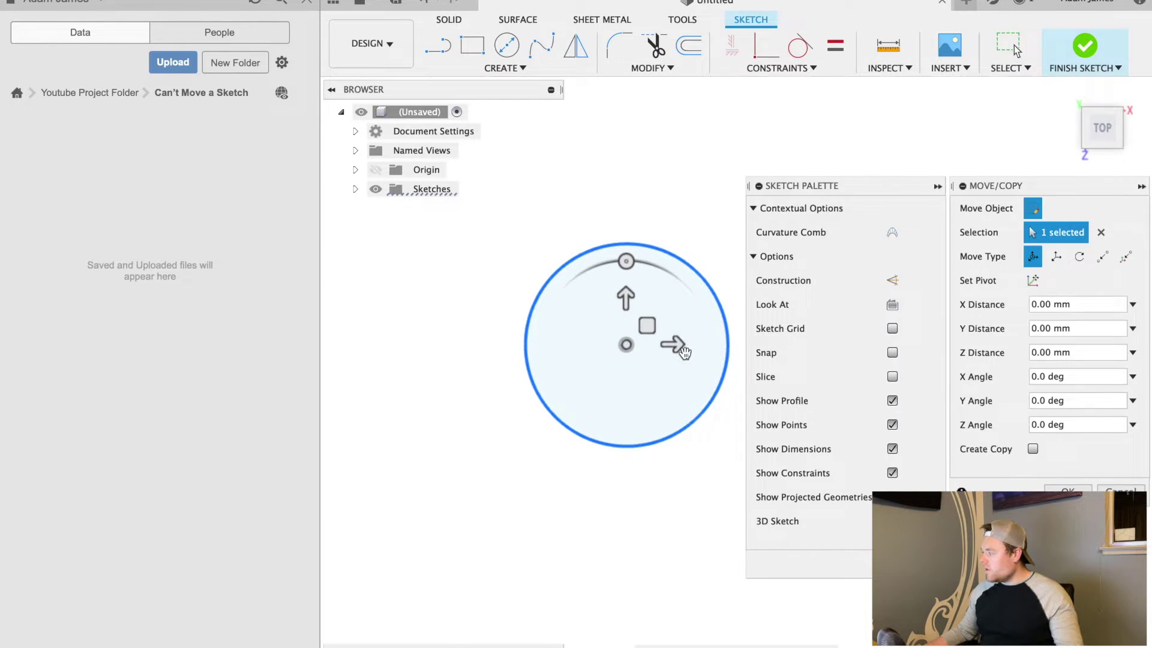
drag(613, 340, 433, 336)
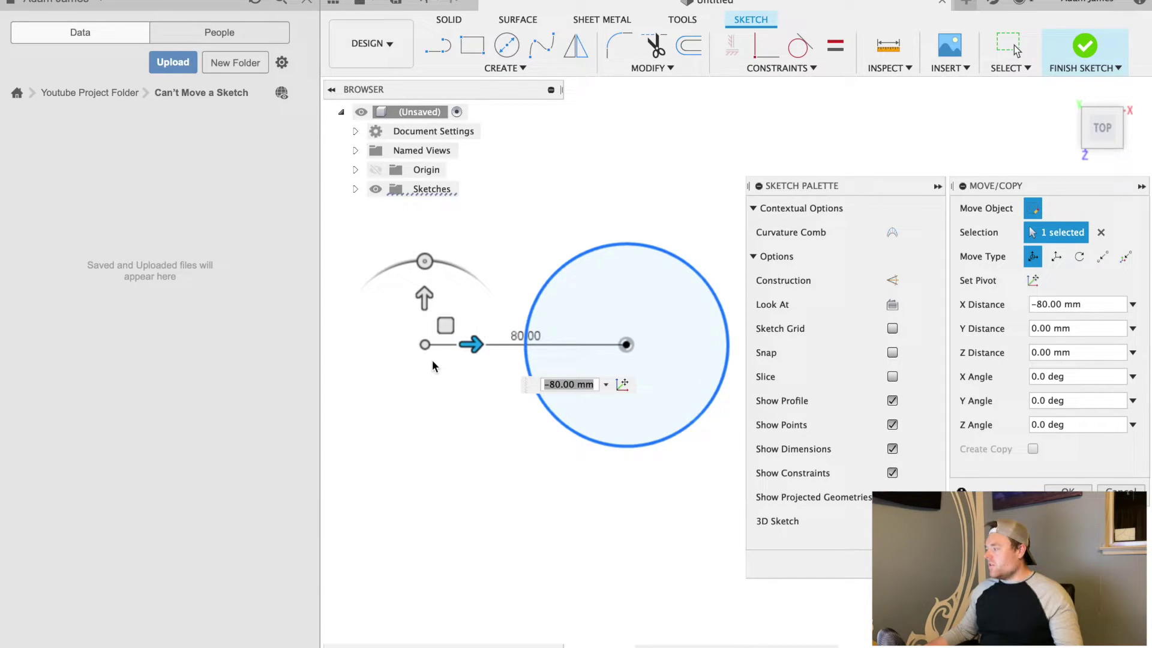
key(Return)
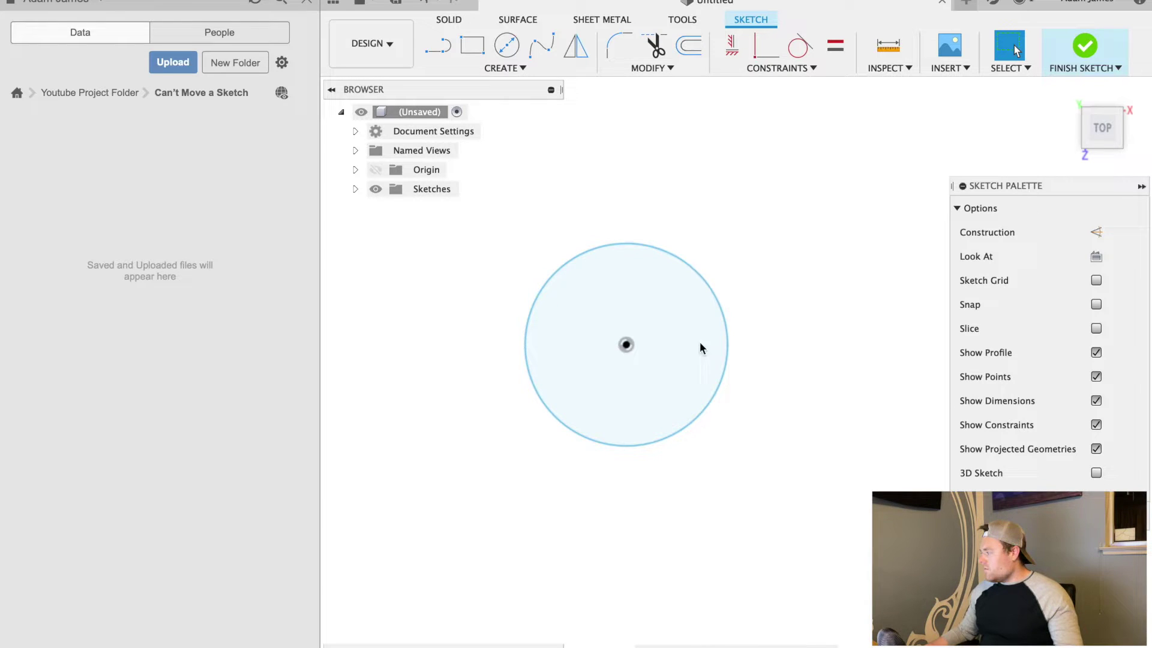
Delete the coincident constraint that ties the circle's centre point to the sketch origin.
click(727, 324)
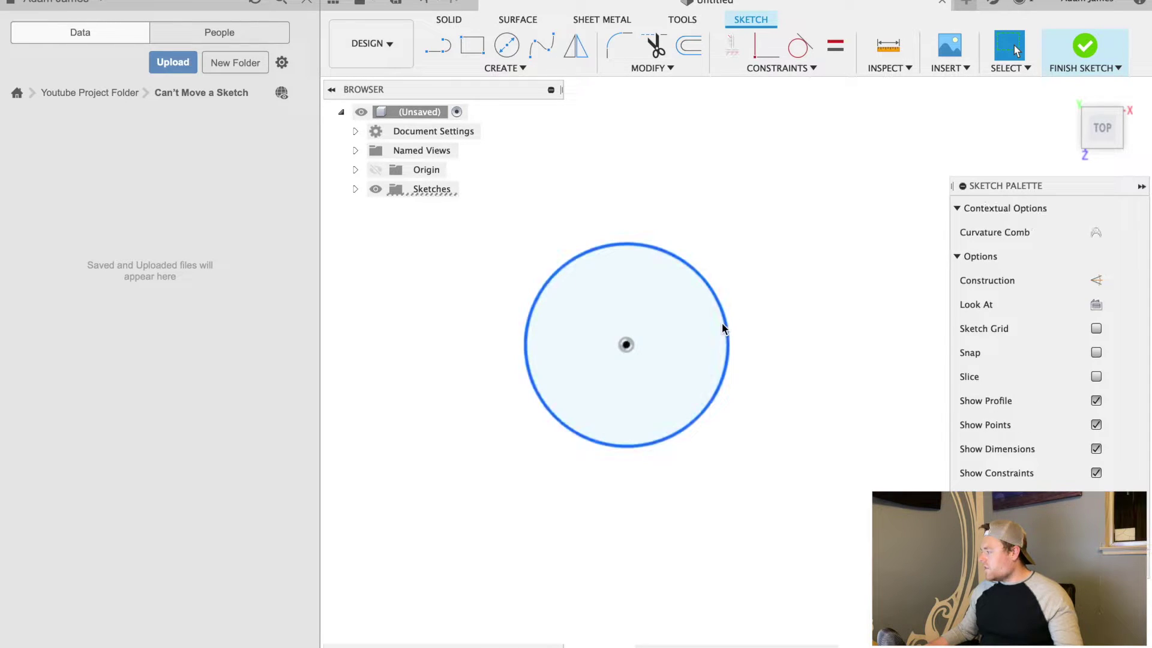
click(618, 361)
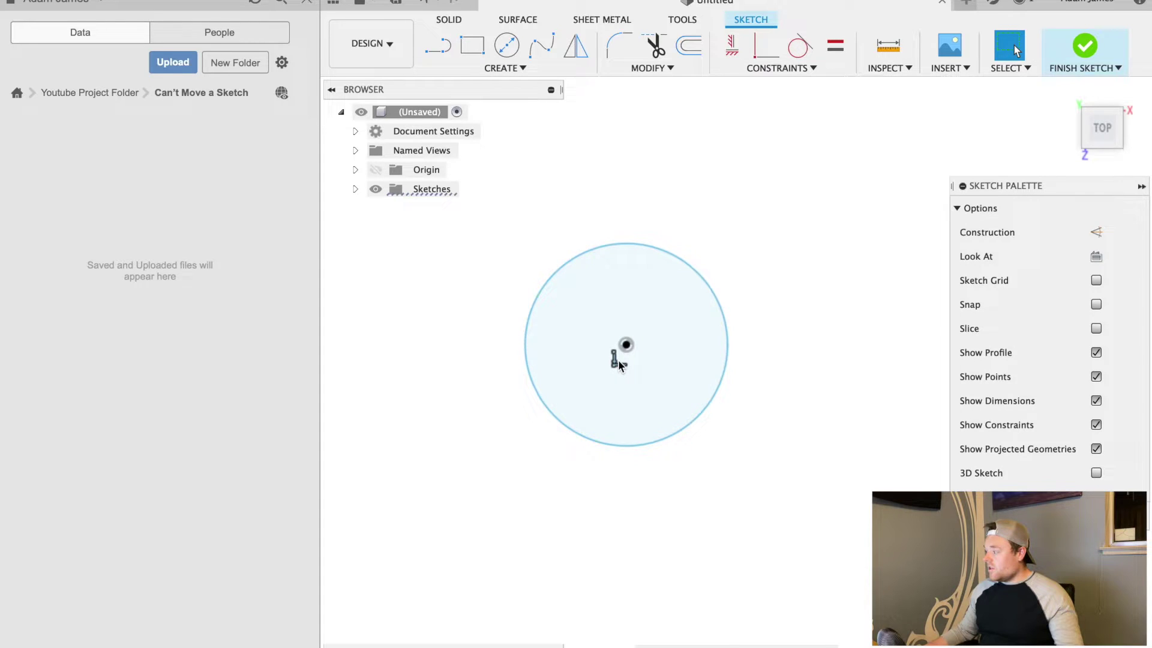
right_click(618, 362)
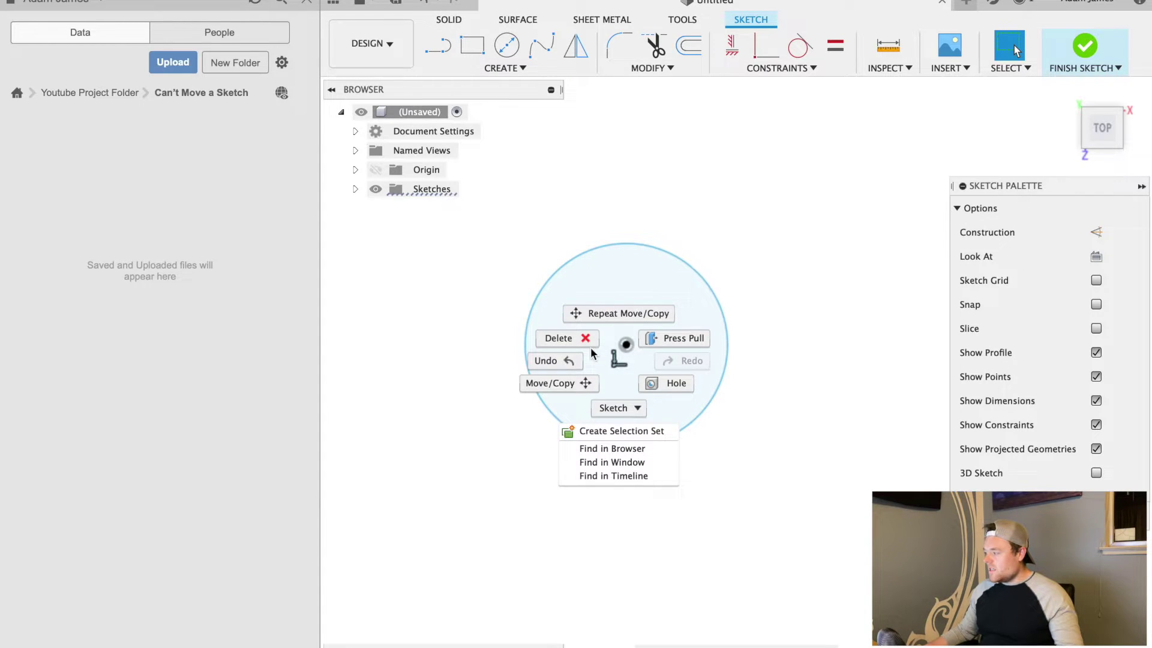
click(561, 338)
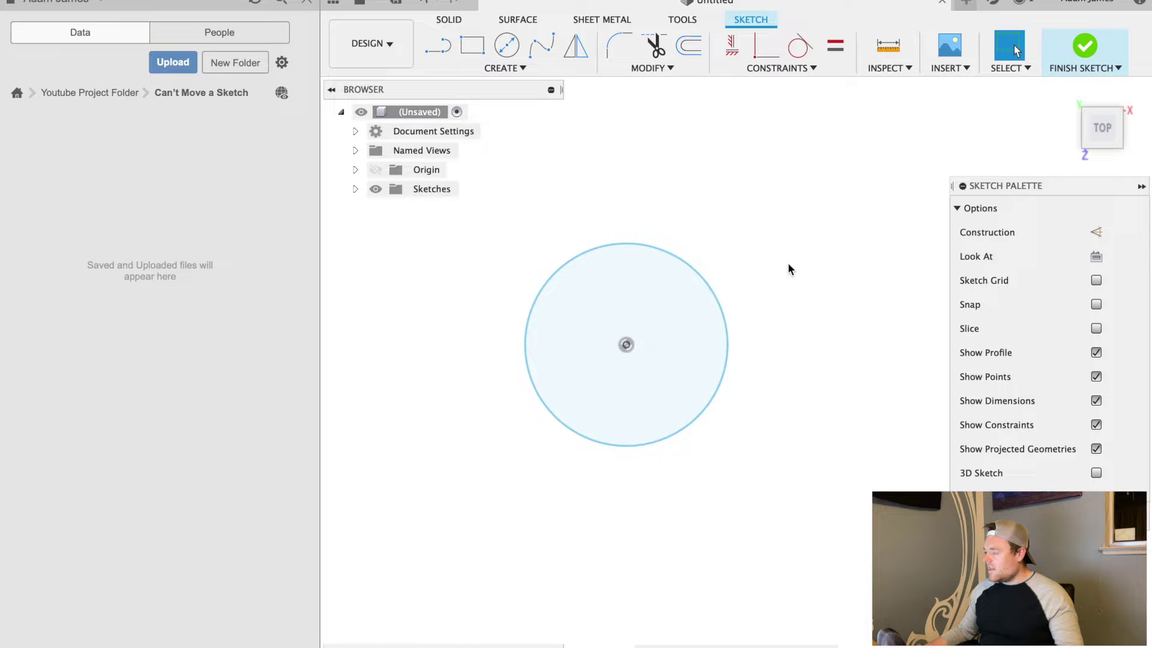
Move the unconstrained circle by -60 mm along X with Move/Copy.
click(718, 310)
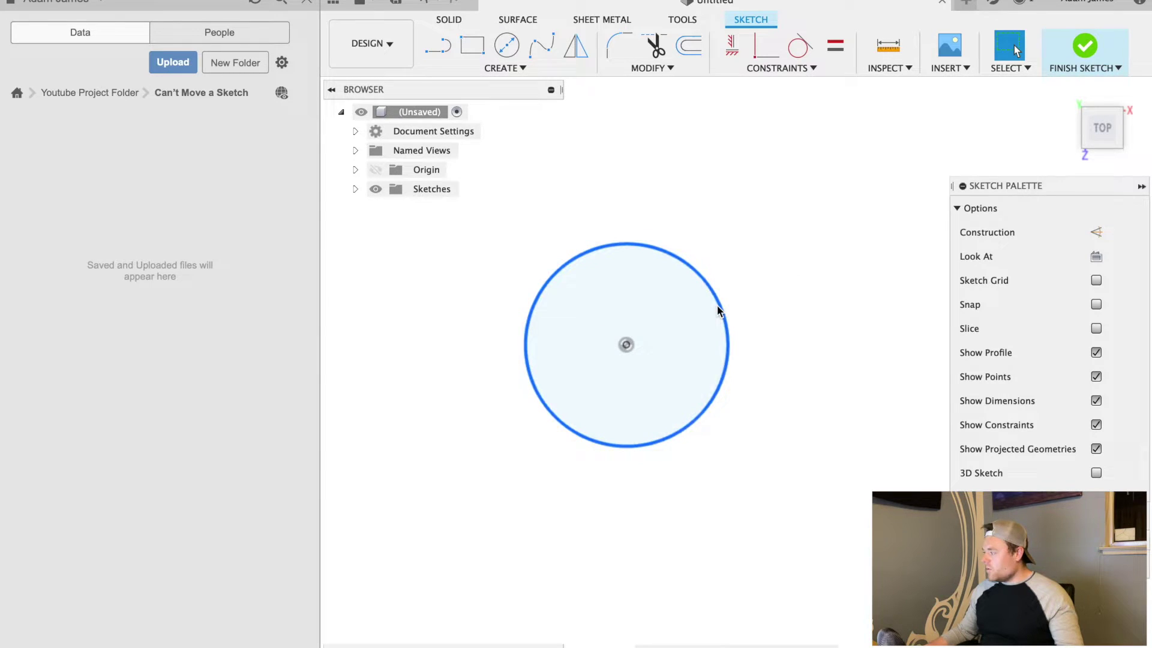
right_click(718, 310)
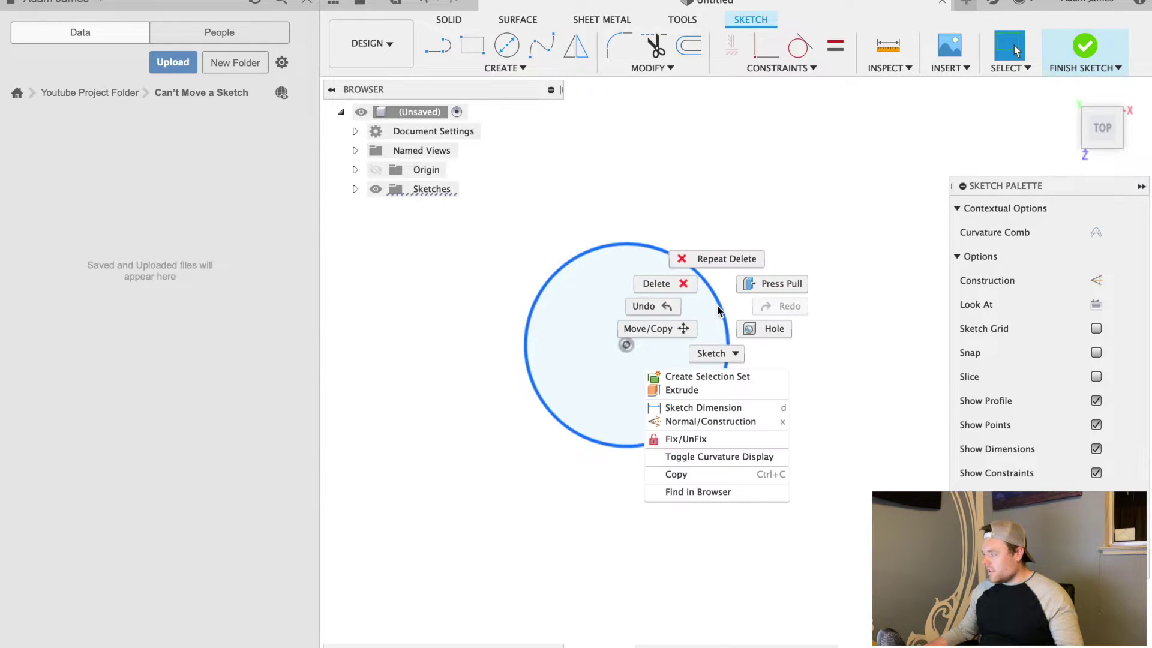
click(659, 335)
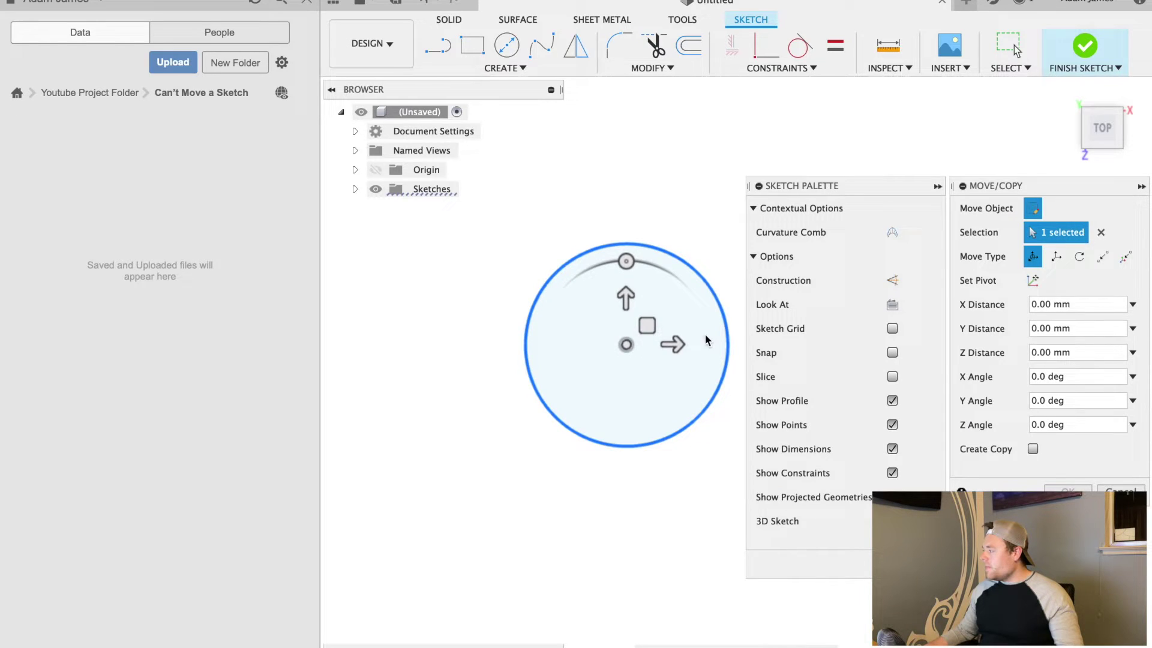
drag(676, 342, 539, 344)
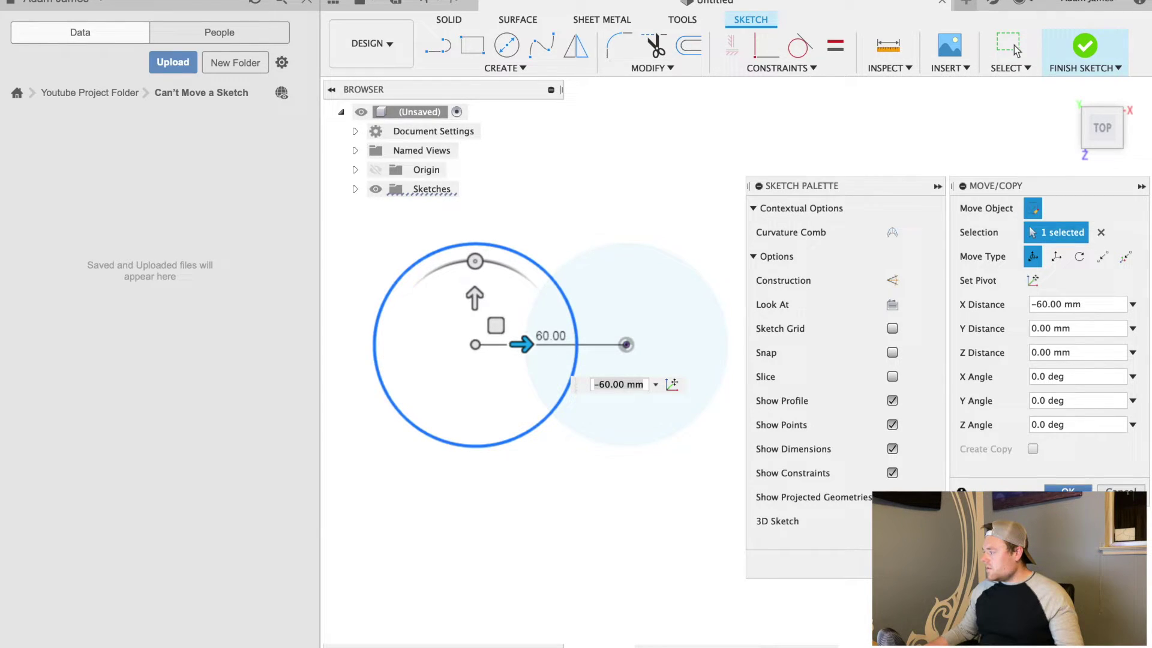
click(1014, 48)
click(598, 521)
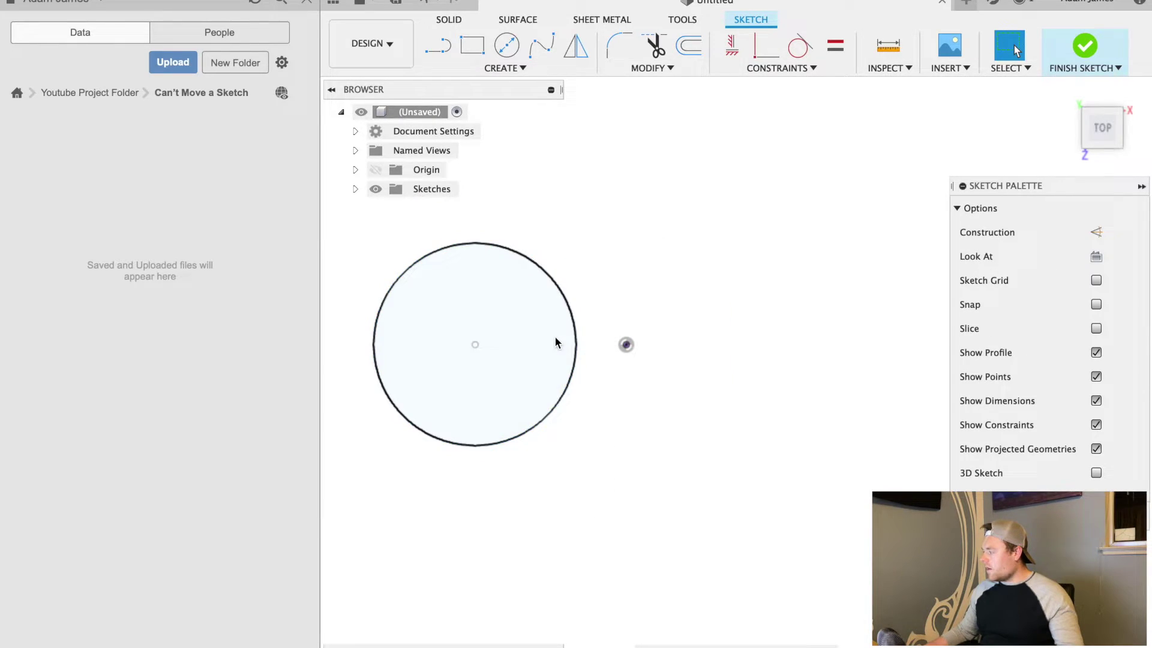
Hide the data panel and delete the moved circle from the sketch.
click(565, 319)
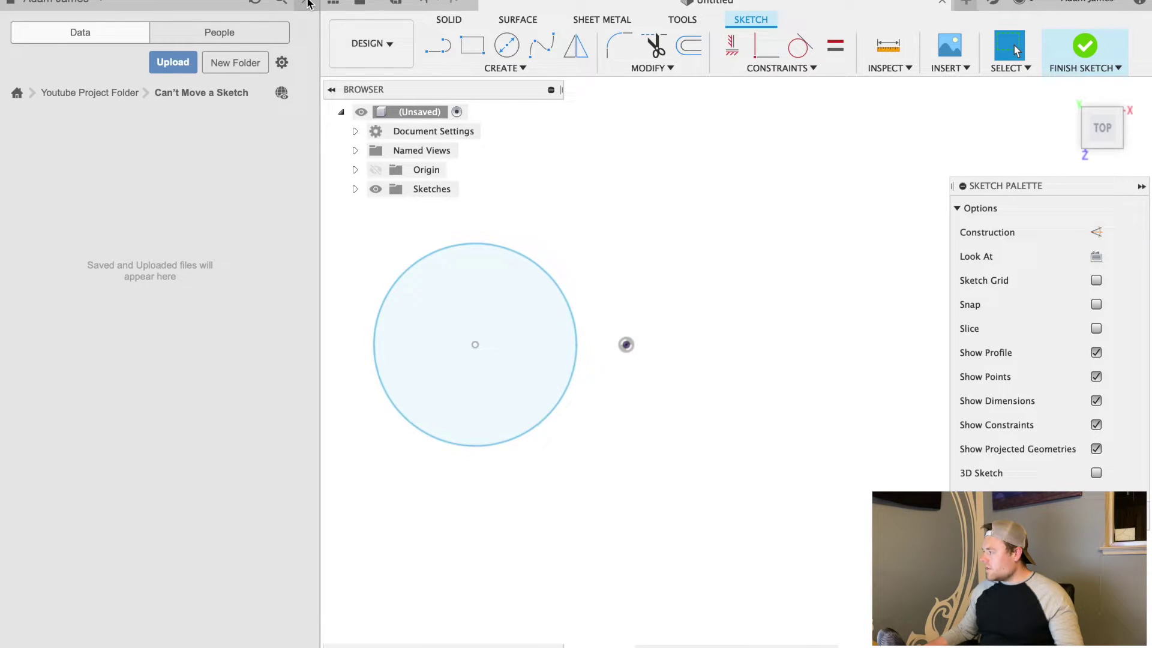
click(308, 3)
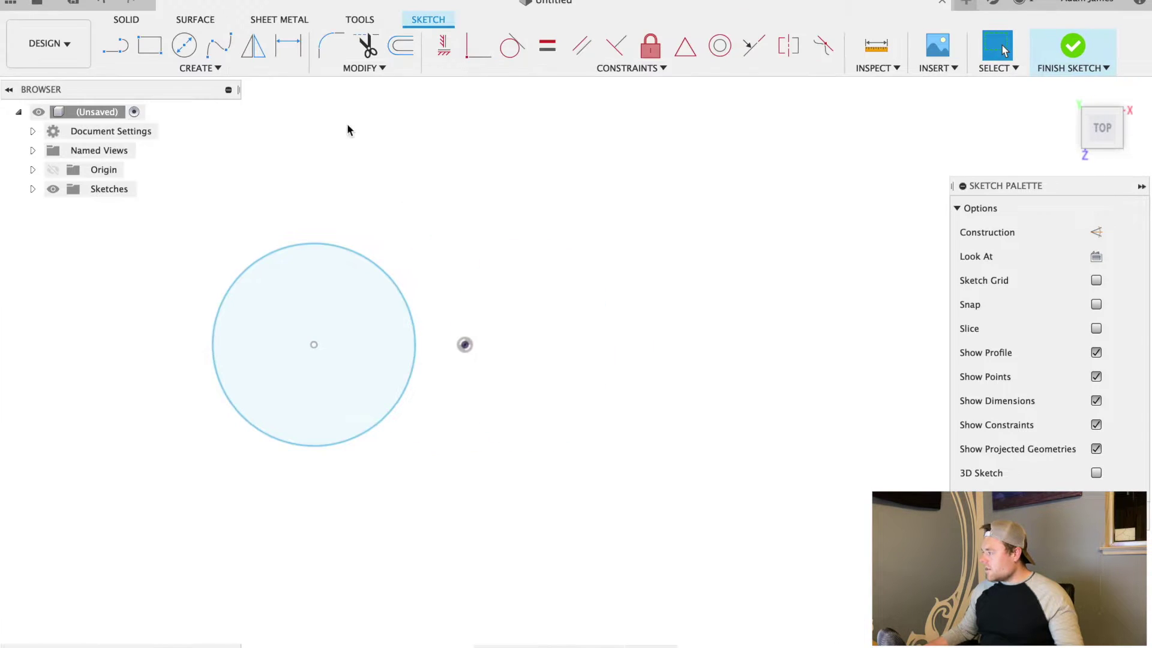
click(358, 260)
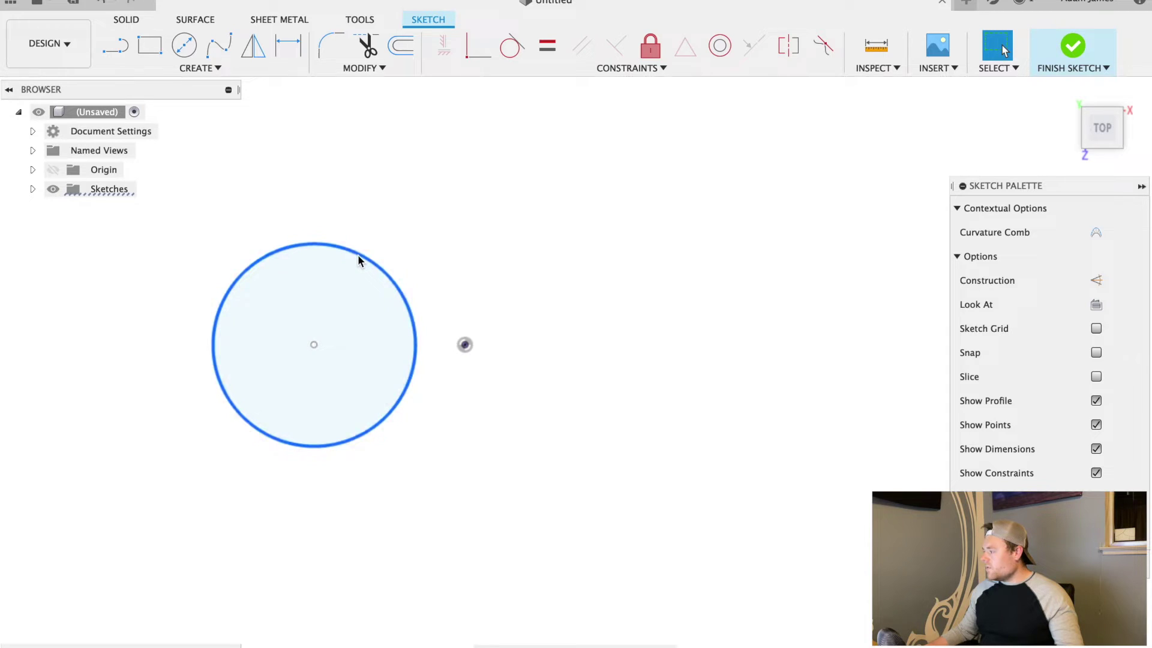
right_click(358, 260)
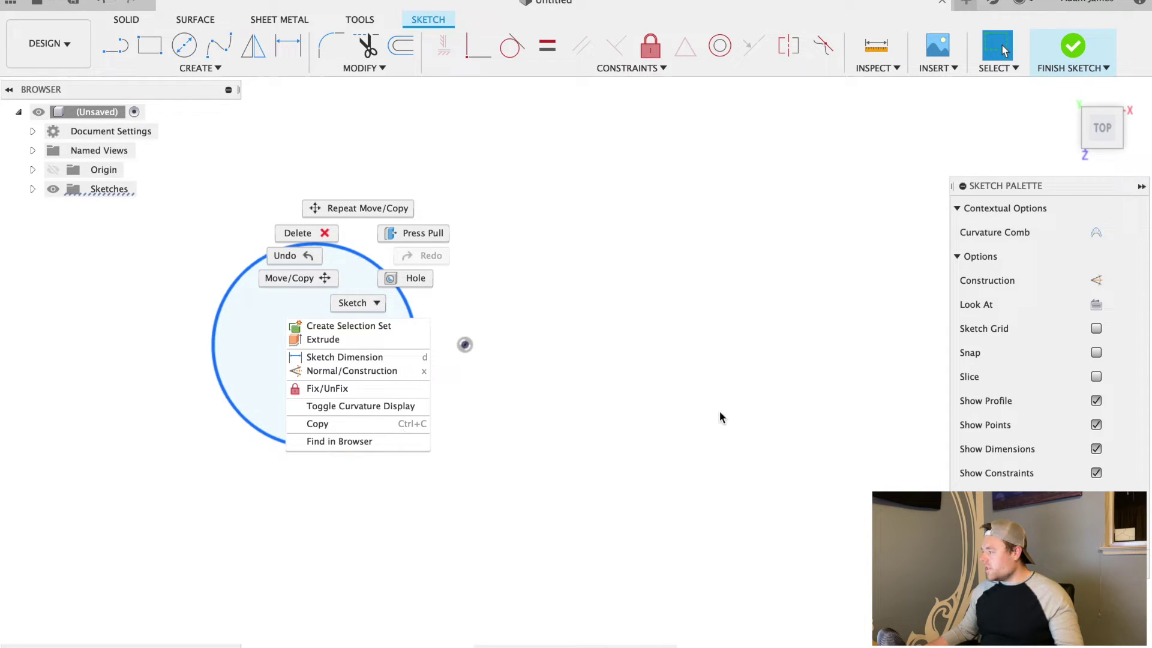
key(Escape)
key(Delete)
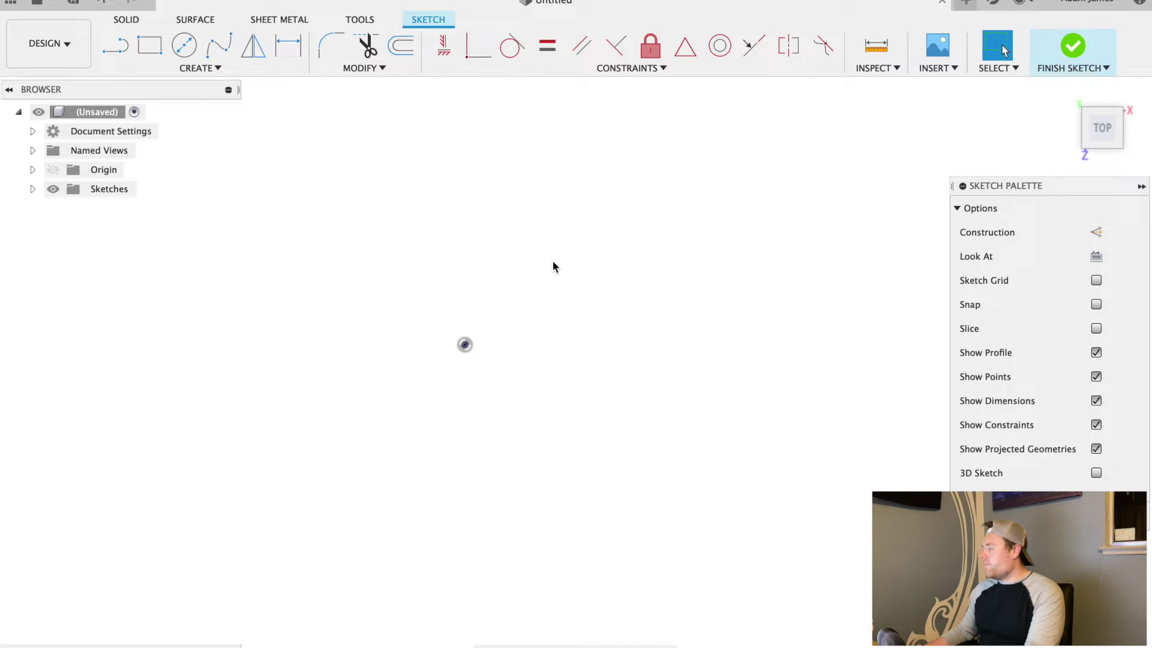
Draw a center diameter circle in empty space, with its centre above and to the right of the sketch origin.
click(157, 54)
click(219, 46)
click(184, 45)
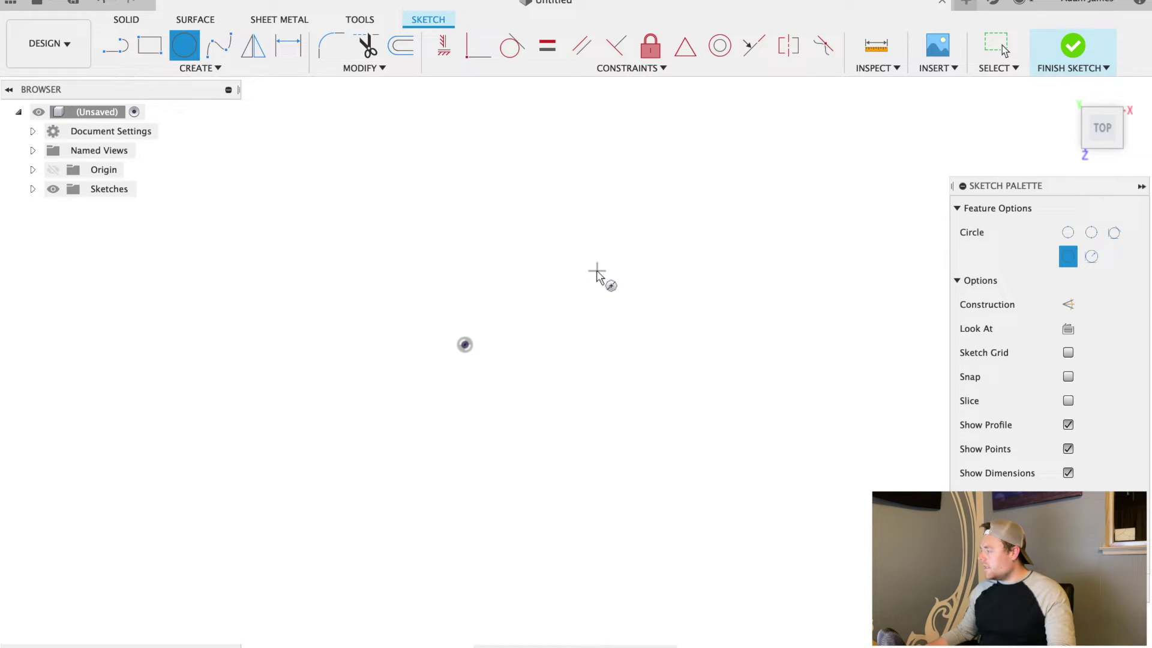
click(550, 230)
click(633, 290)
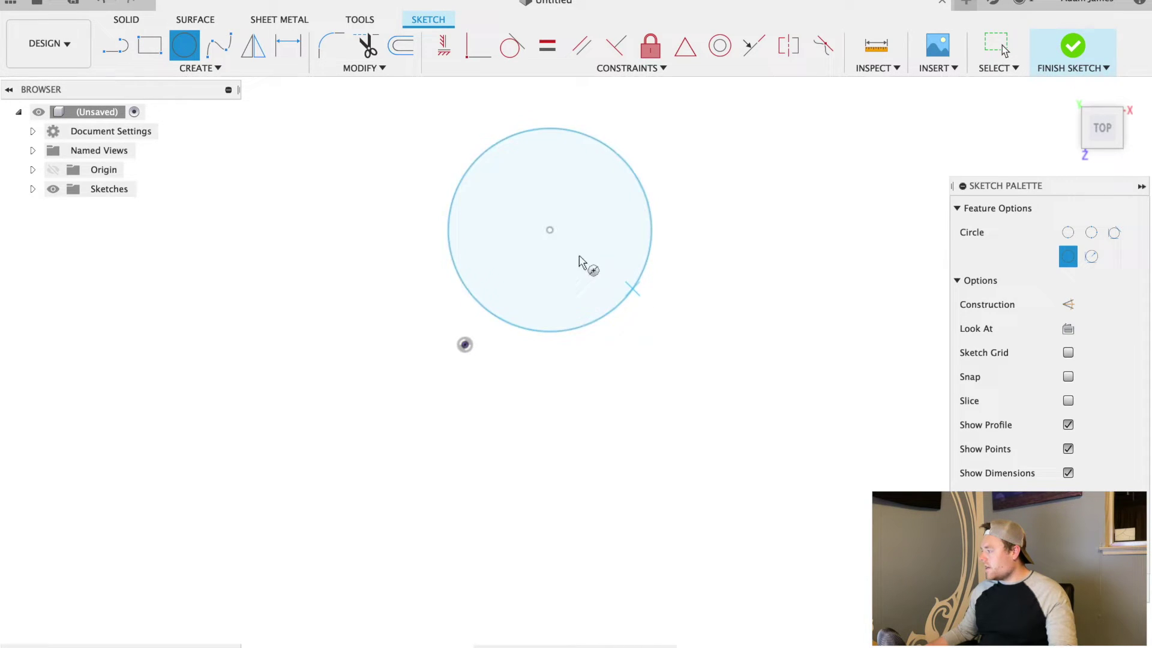
key(Escape)
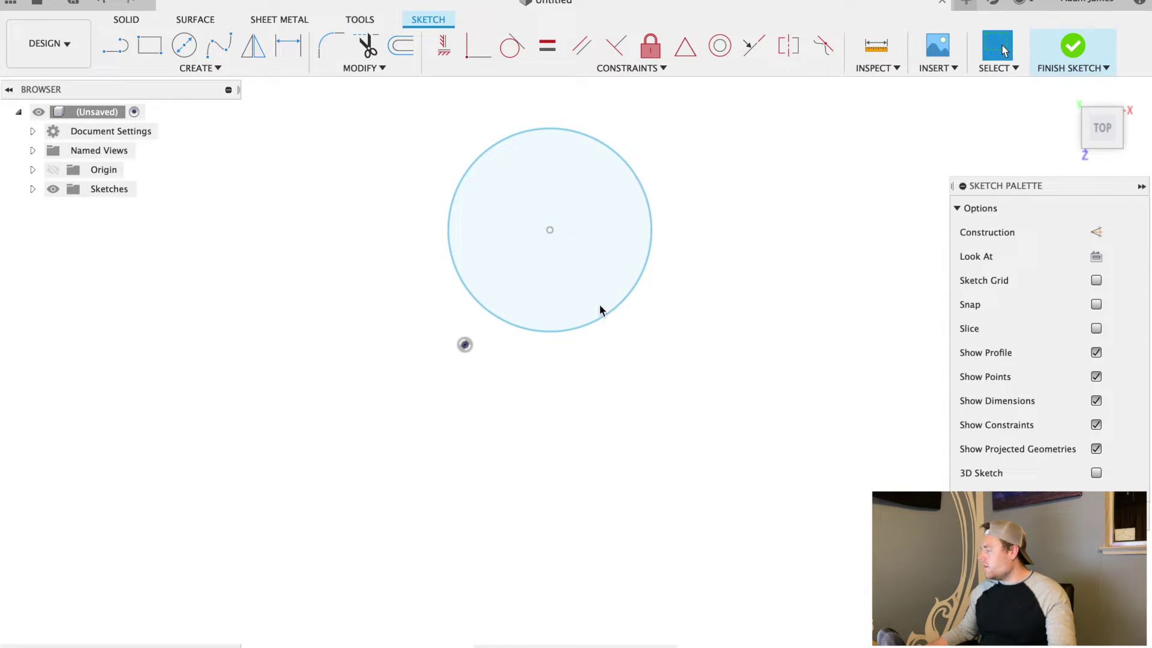
drag(646, 202, 719, 375)
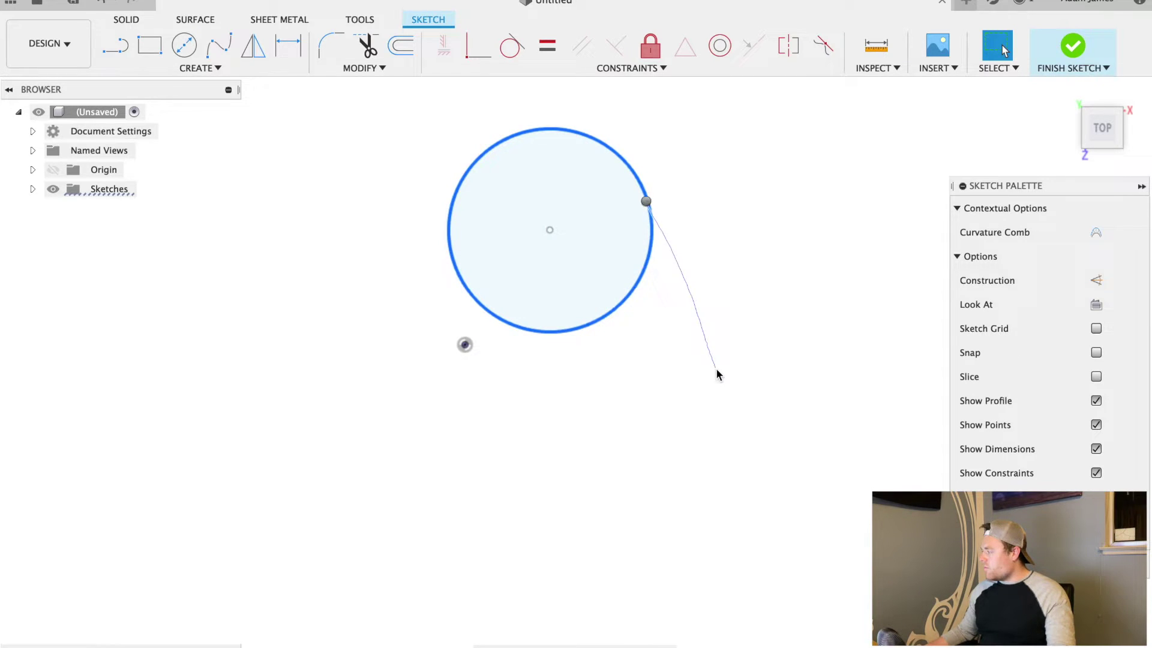
right_drag(719, 375, 716, 373)
click(447, 144)
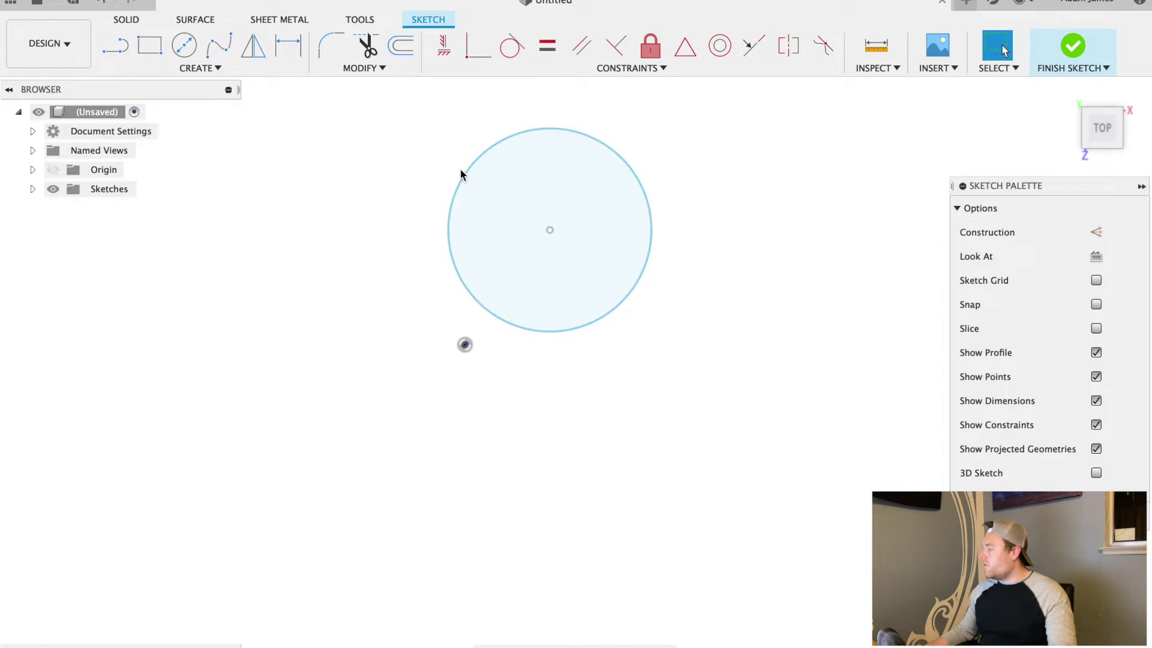
Move the off-origin circle by -50 mm along Y with Move/Copy.
click(618, 156)
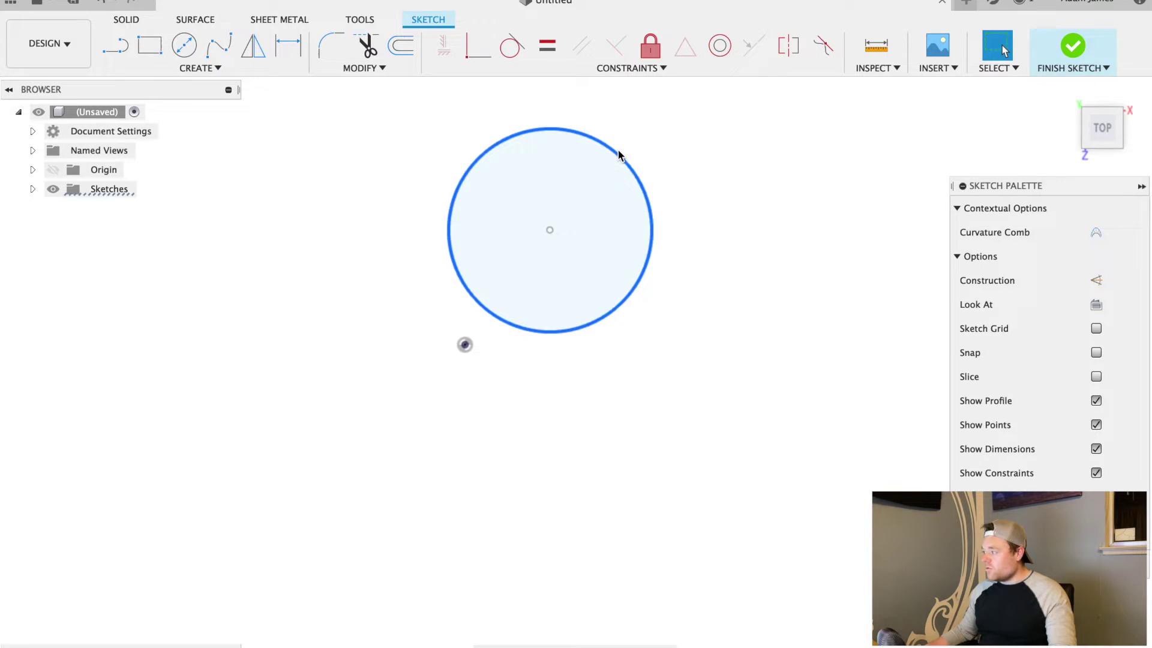
right_click(619, 155)
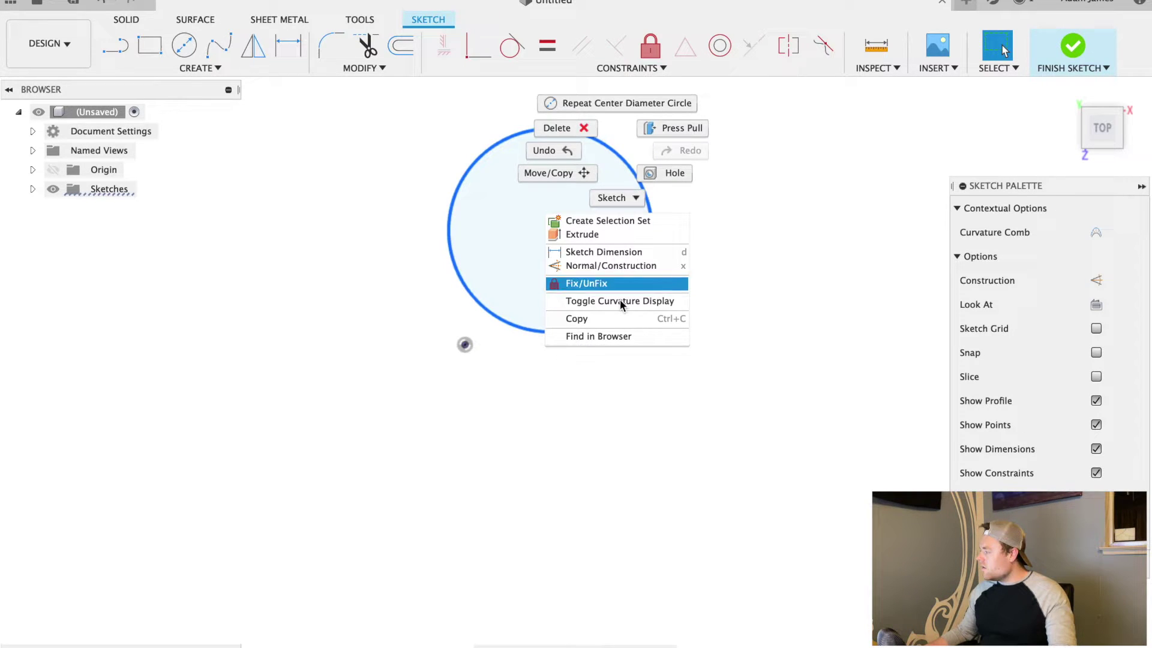
click(552, 174)
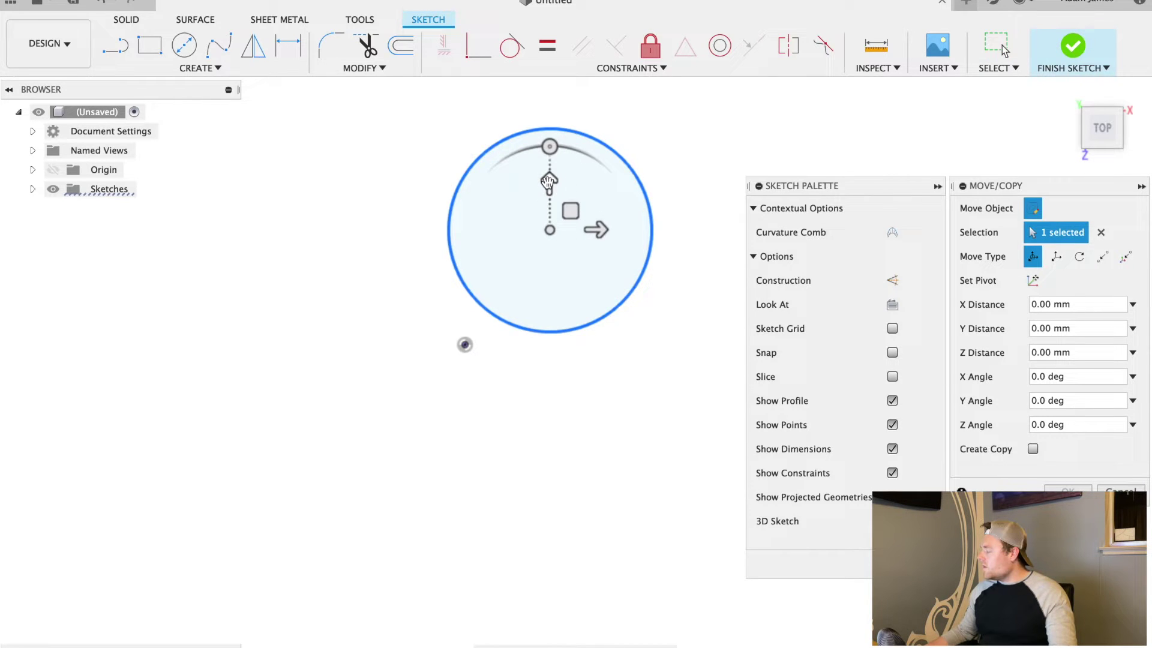
drag(549, 181, 553, 325)
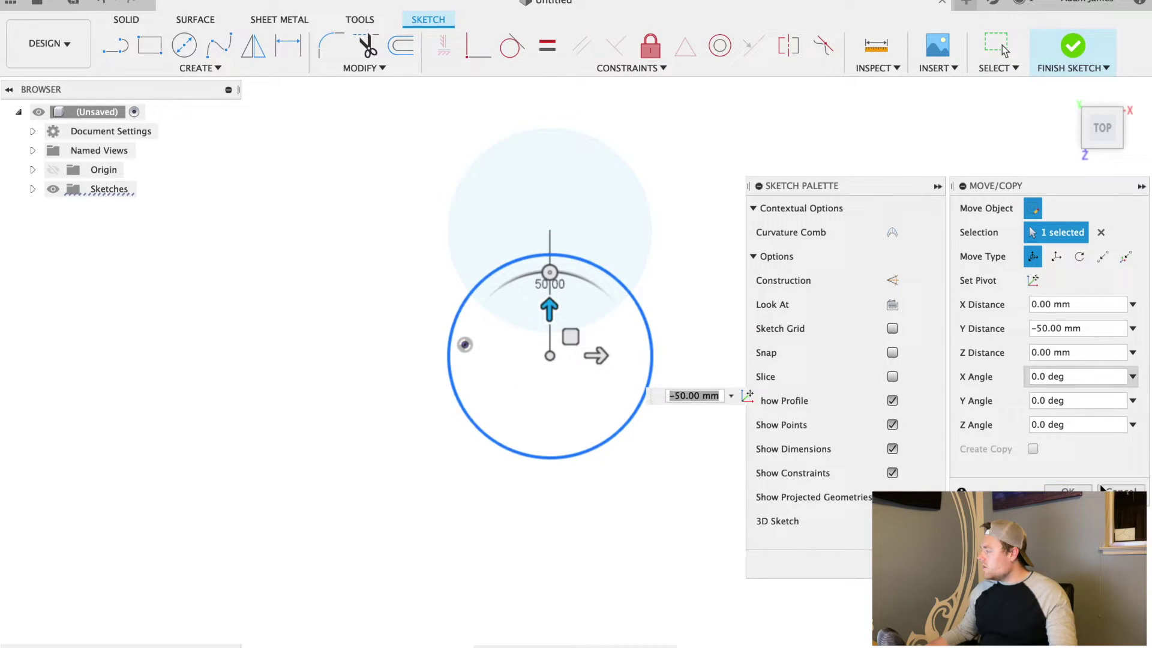
click(1068, 491)
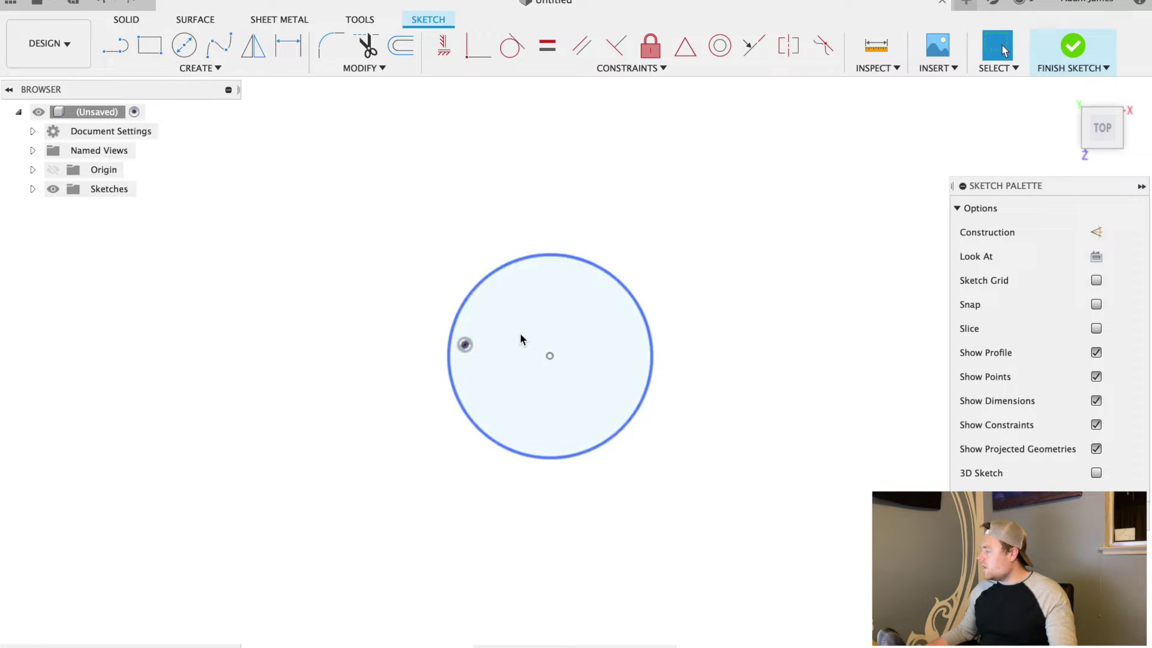
Delete the off-origin circle from the sketch.
click(646, 322)
right_click(645, 322)
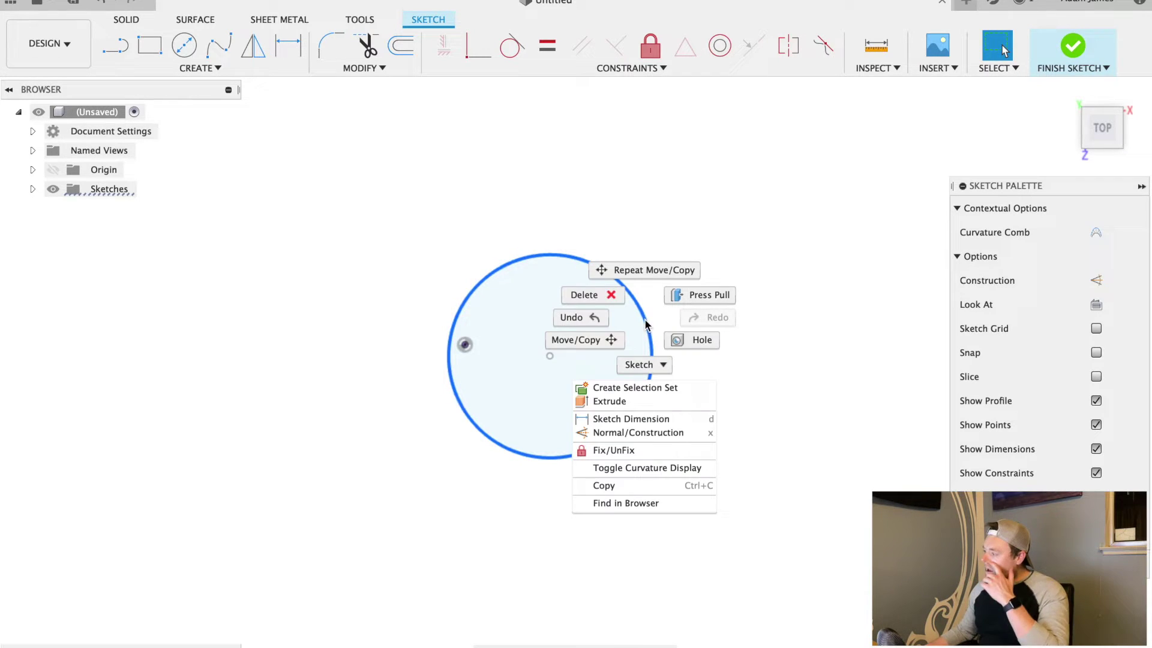
click(572, 295)
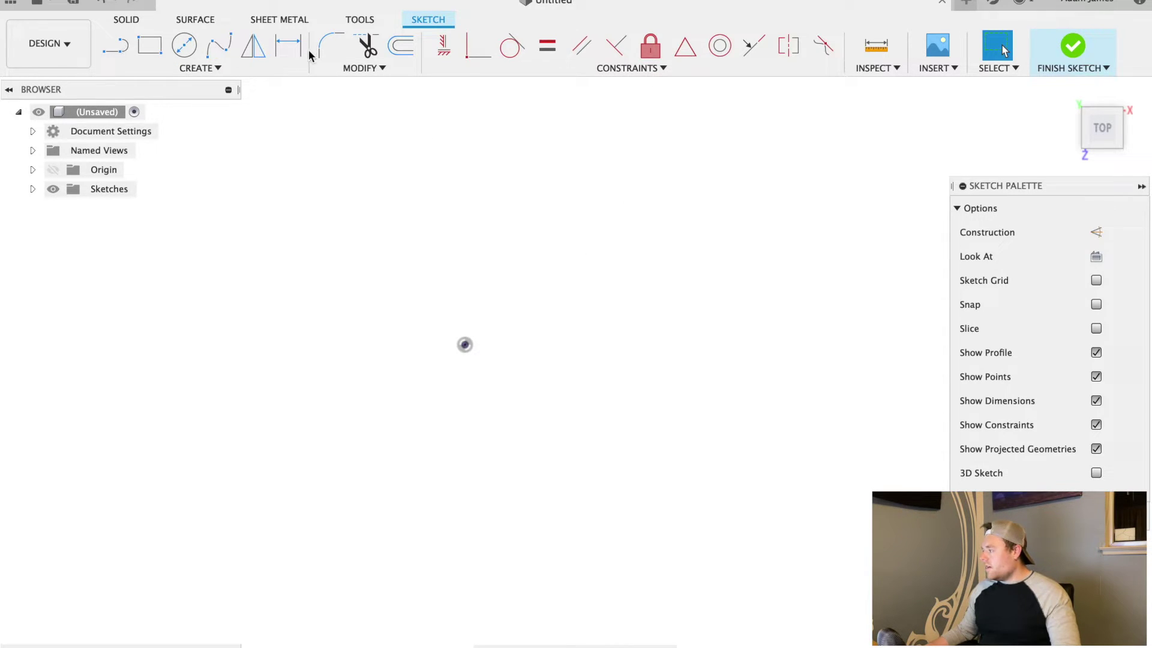
Draw a horizontal line about 87 mm long from the sketch origin along positive X and convert it to construction geometry.
key(l)
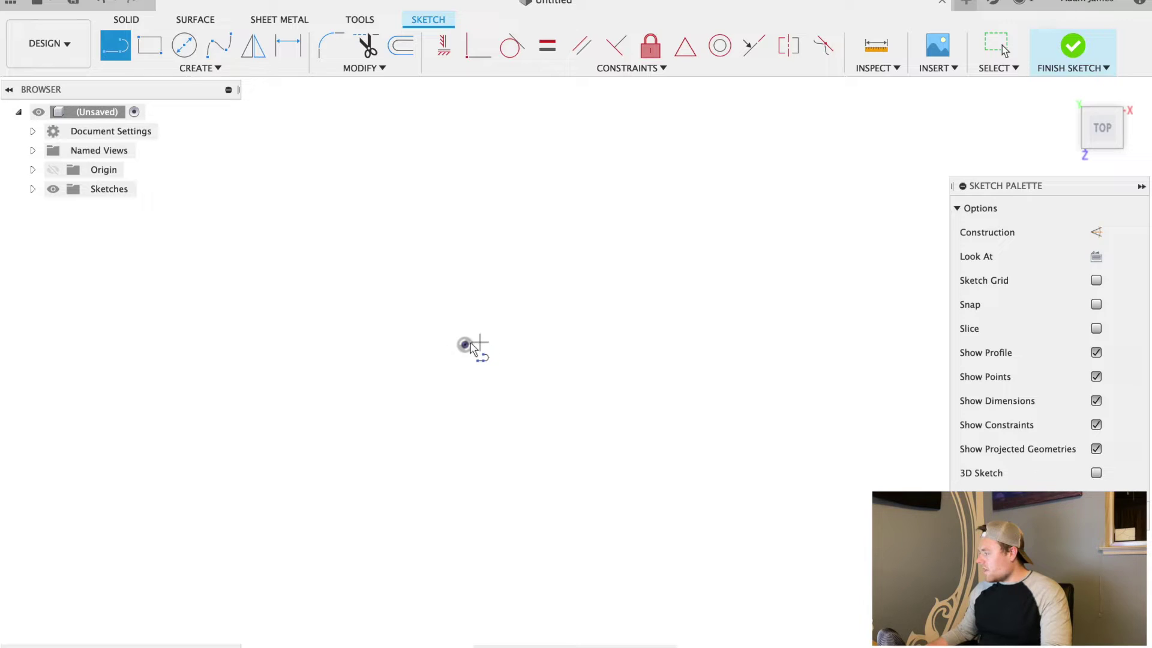
click(465, 344)
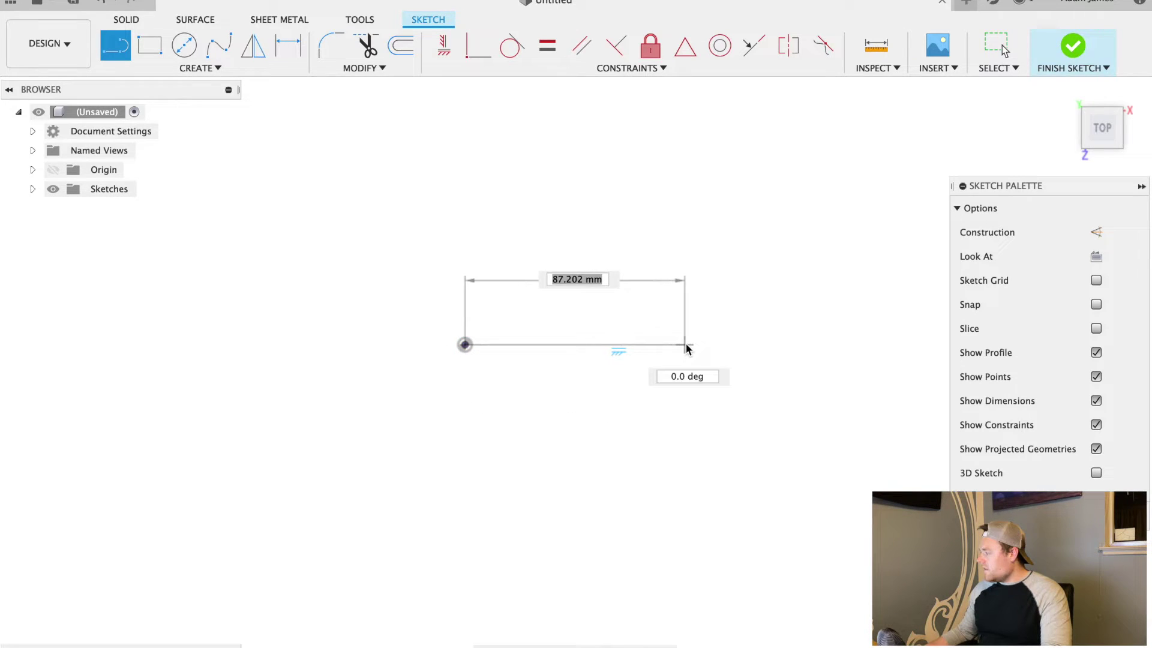
click(686, 344)
key(Escape)
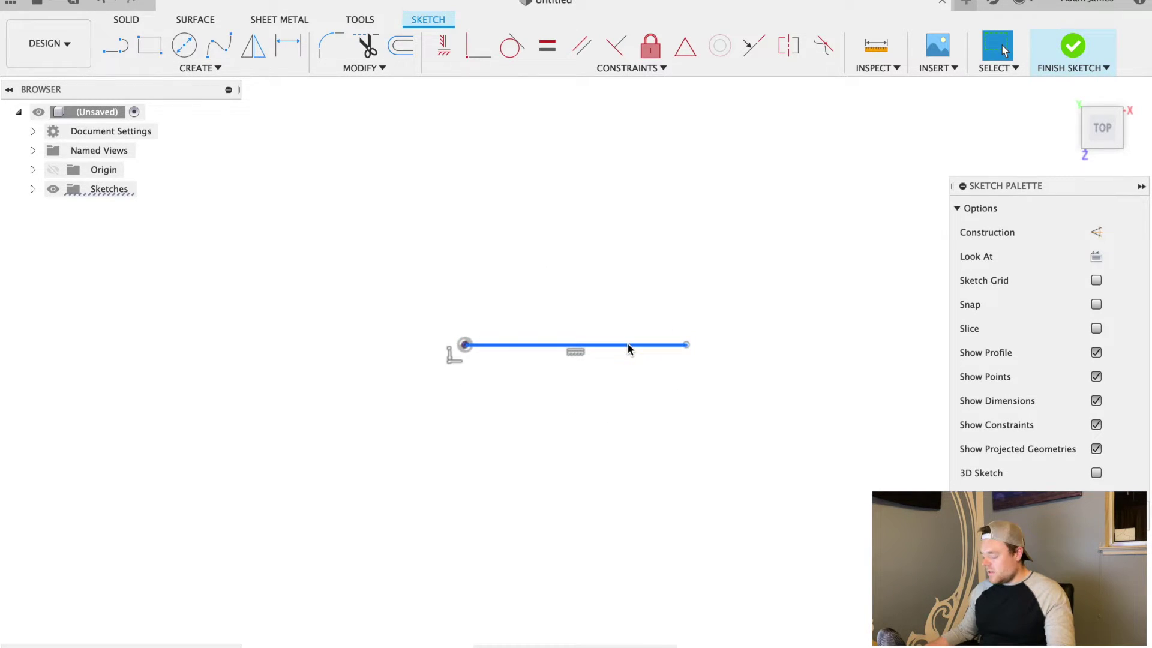
key(x)
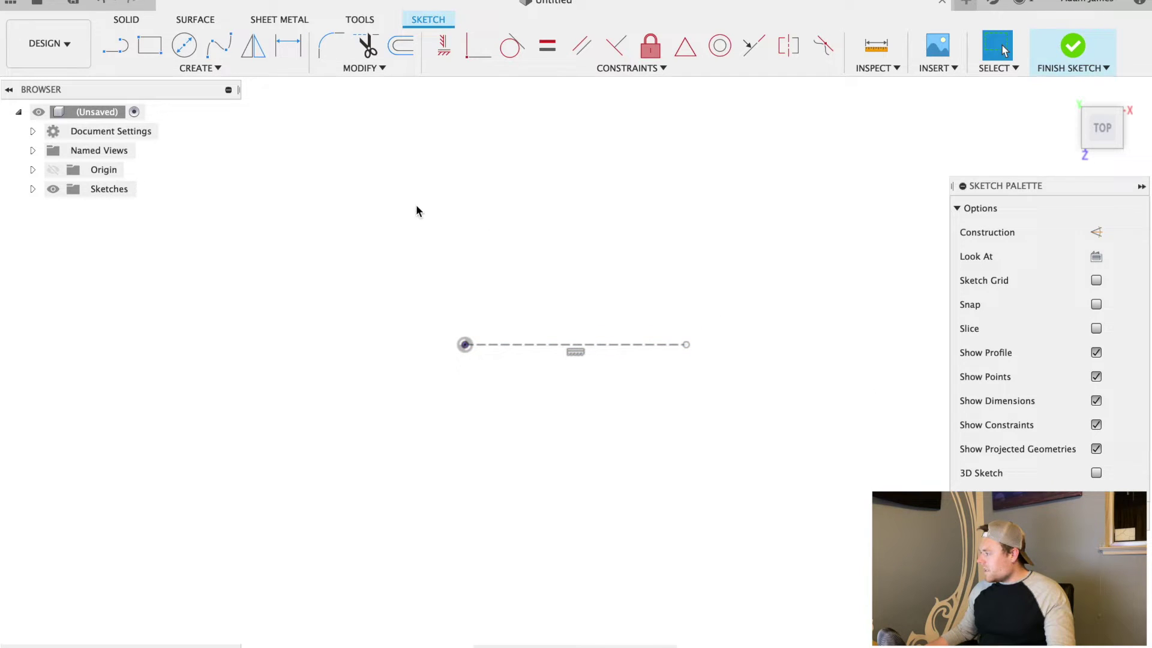
Draw a center diameter circle with its centre above the free end of the construction line, overlapping the line.
click(182, 47)
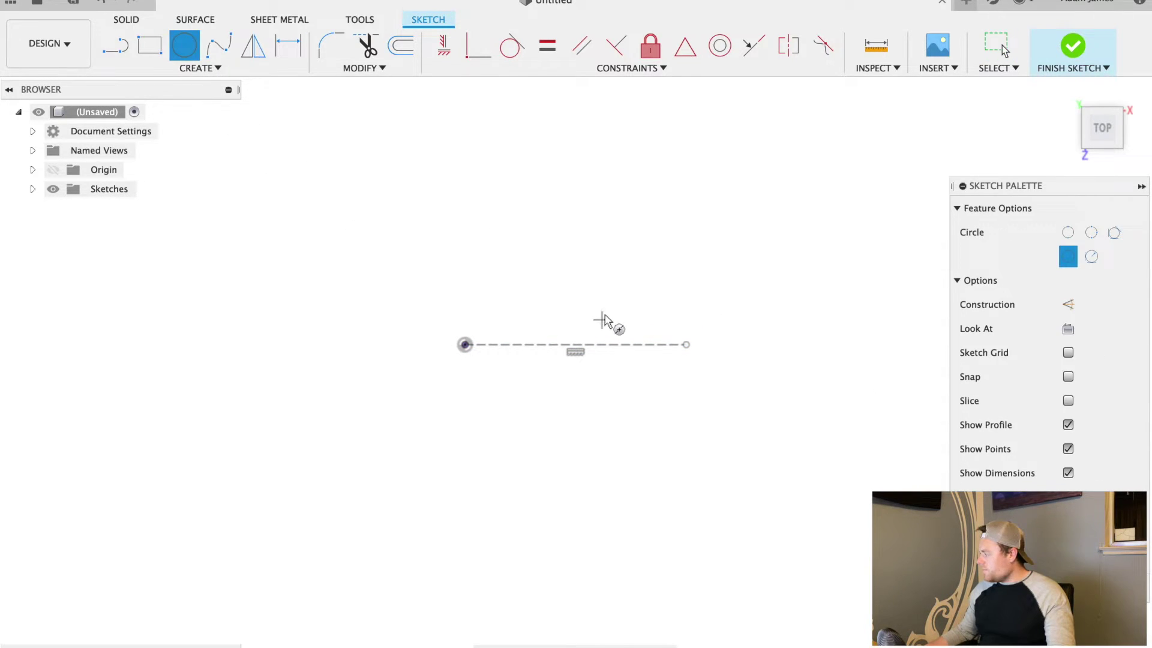
click(686, 266)
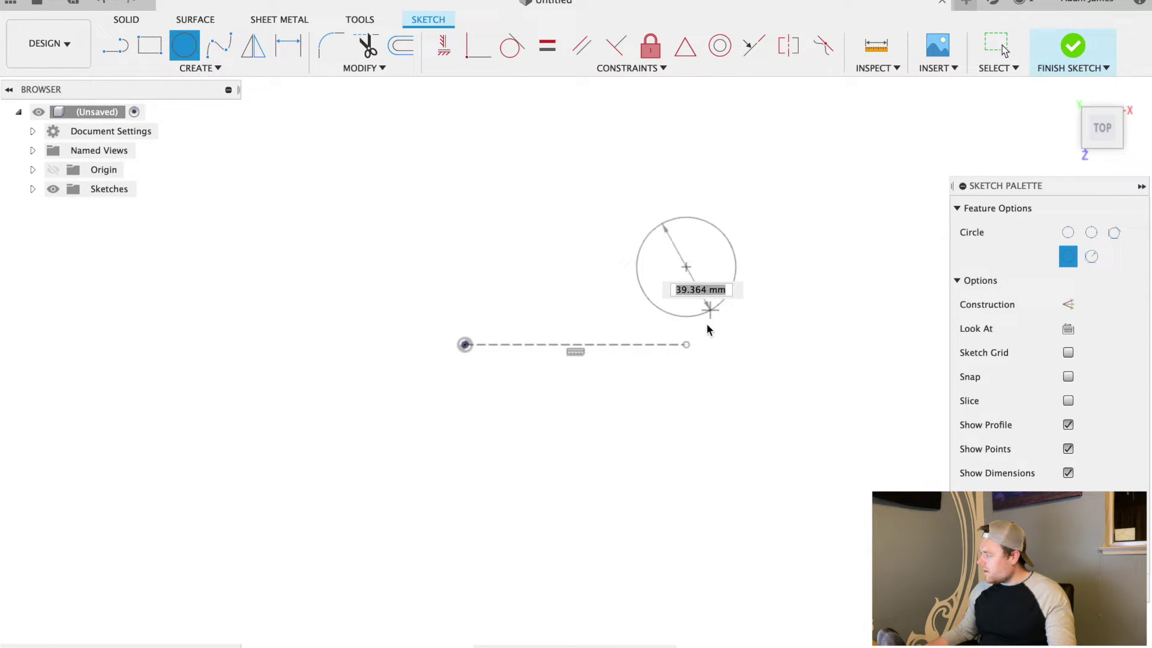
click(741, 373)
key(Escape)
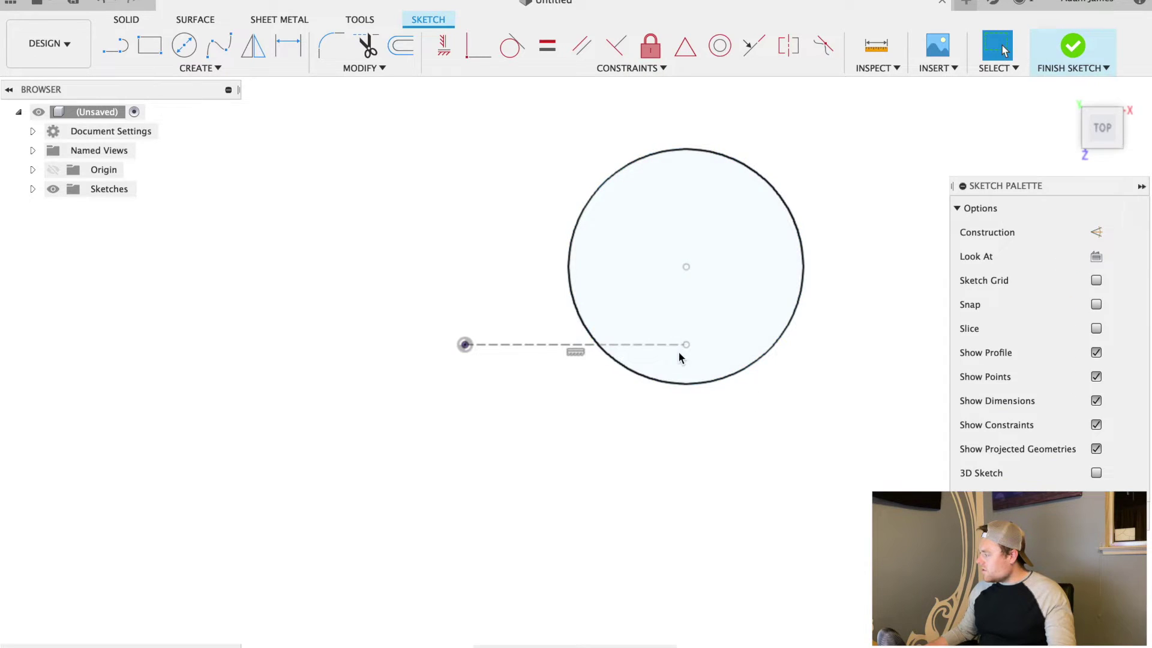
Apply a vertical constraint between the circle's centre and the construction line's free end, and shift the circle closer to the origin.
click(682, 268)
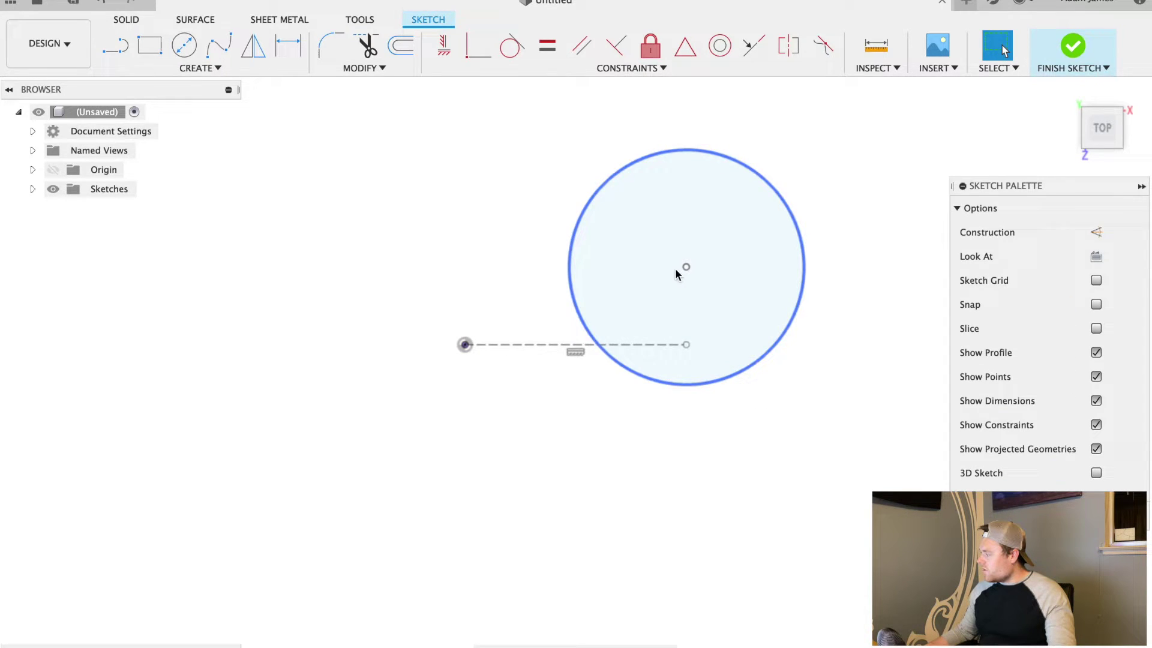
mouse_move(677, 274)
mouse_down()
mouse_move(689, 272)
mouse_move(736, 322)
mouse_move(689, 272)
mouse_up()
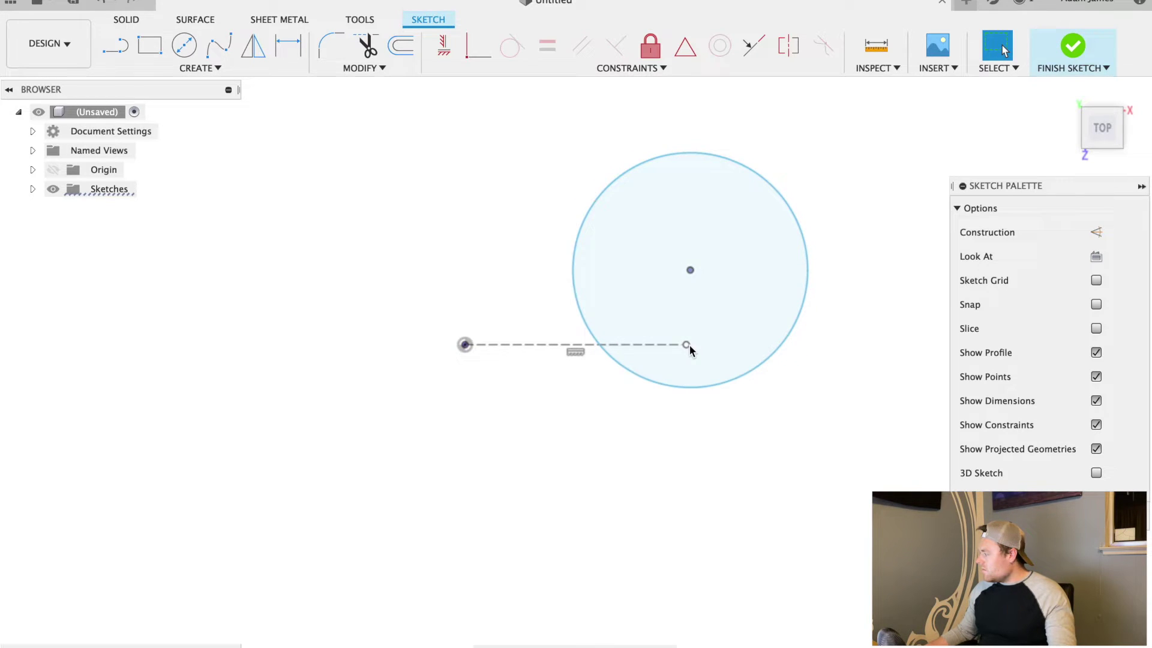
click(691, 277)
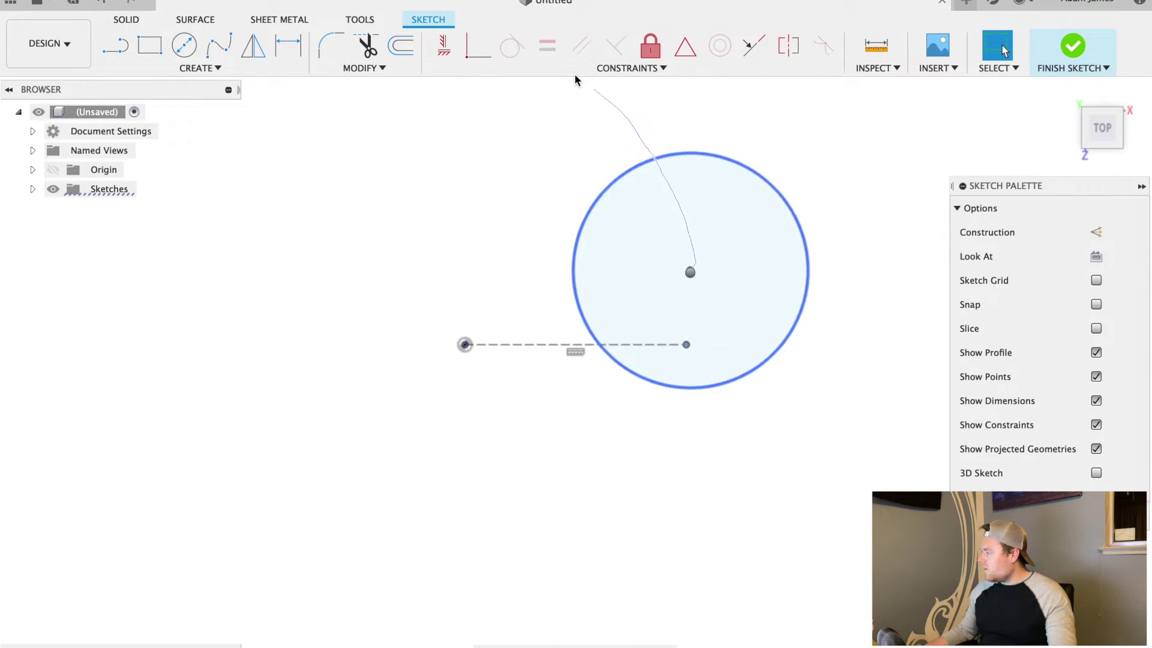
click(785, 349)
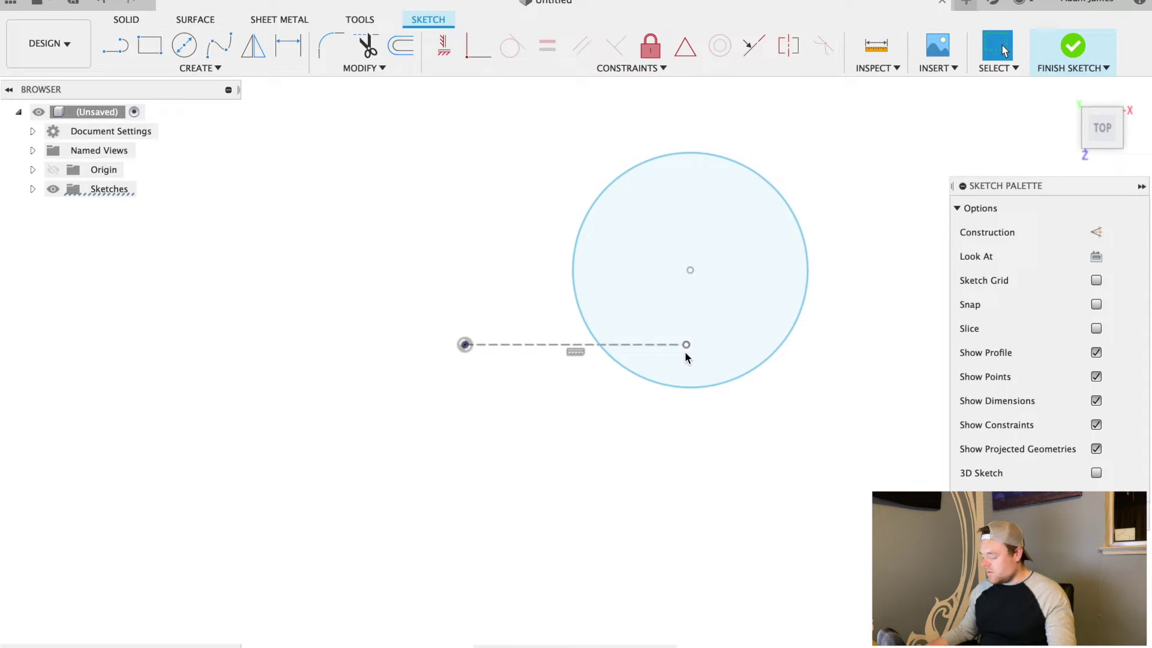
key(Escape)
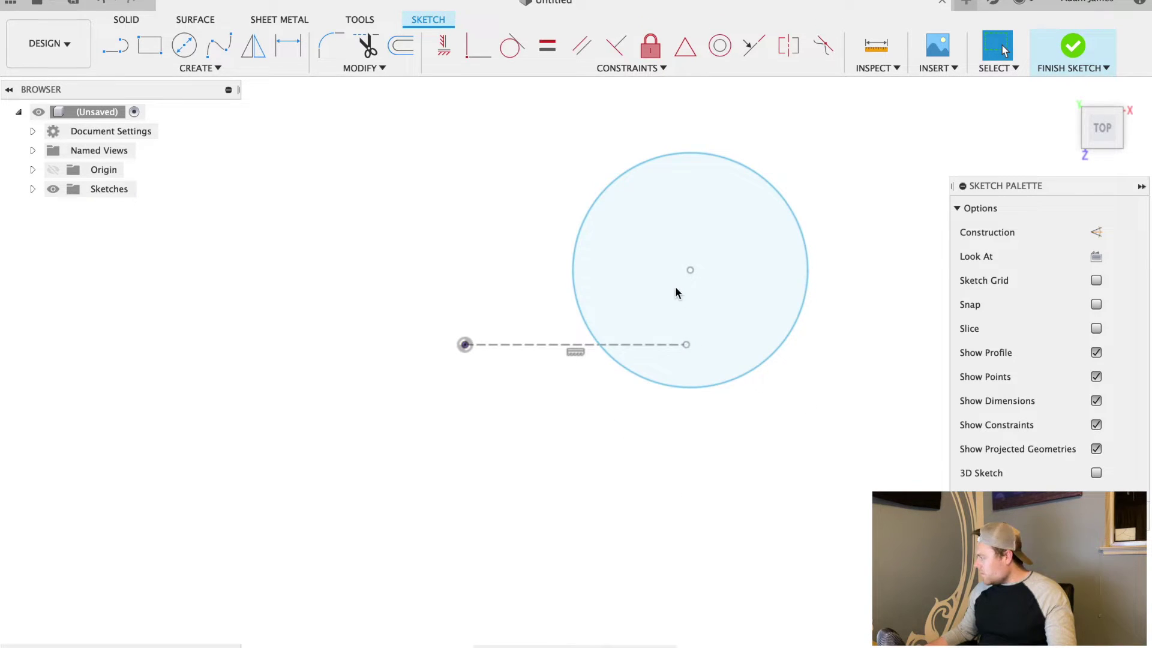
click(686, 344)
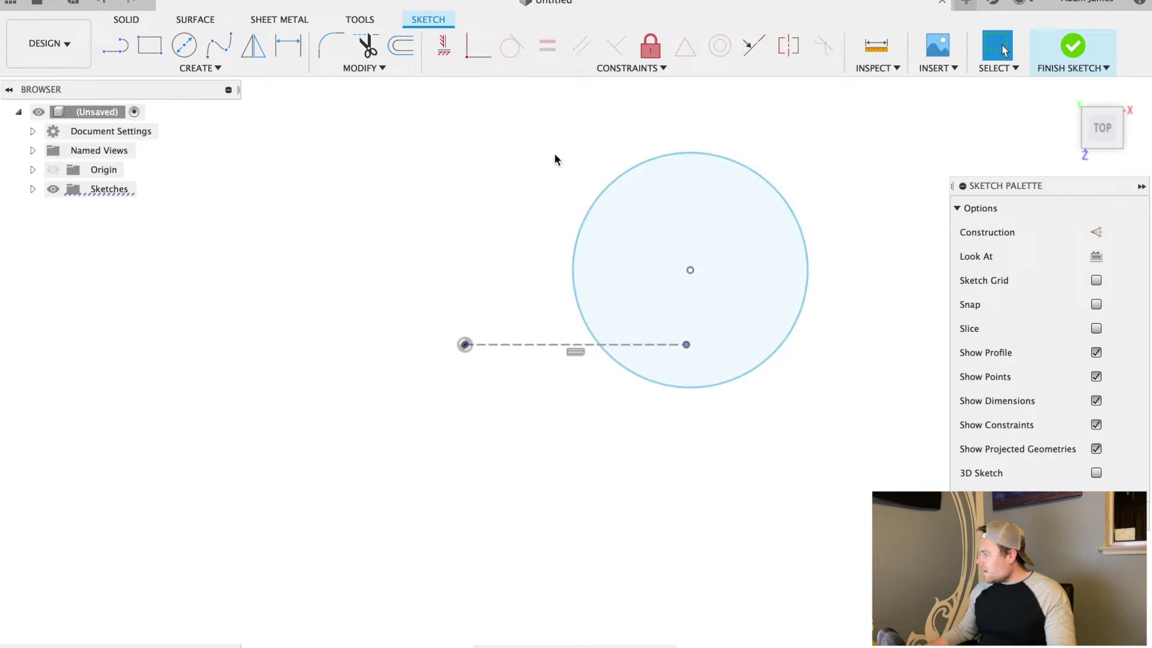
click(442, 48)
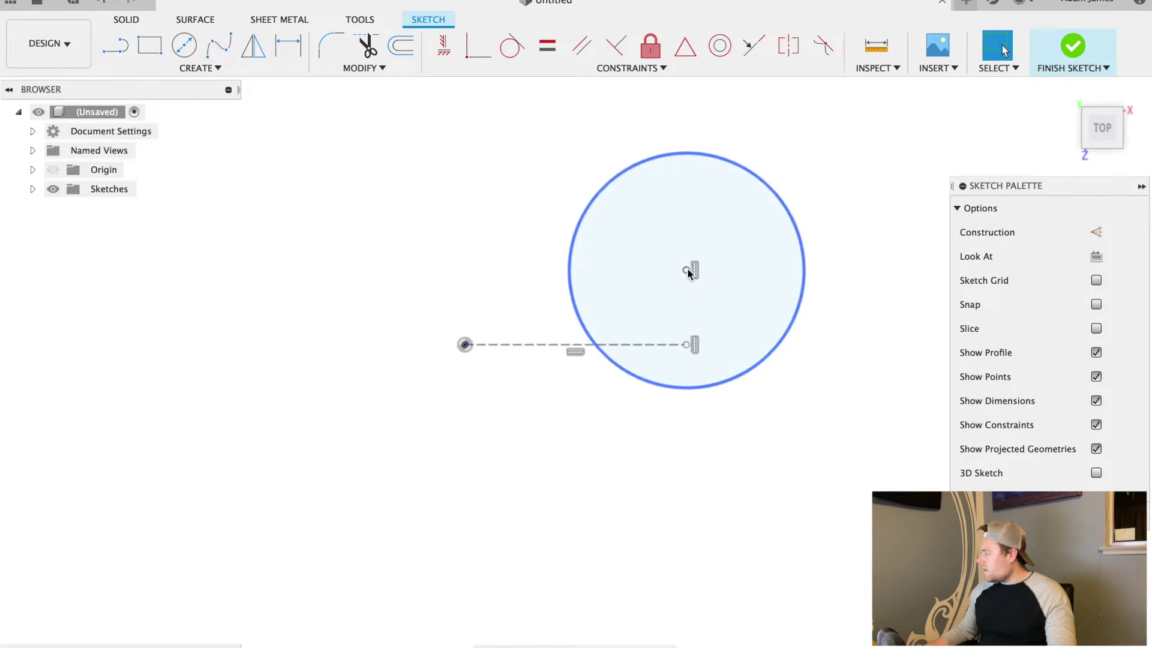
drag(687, 274, 610, 279)
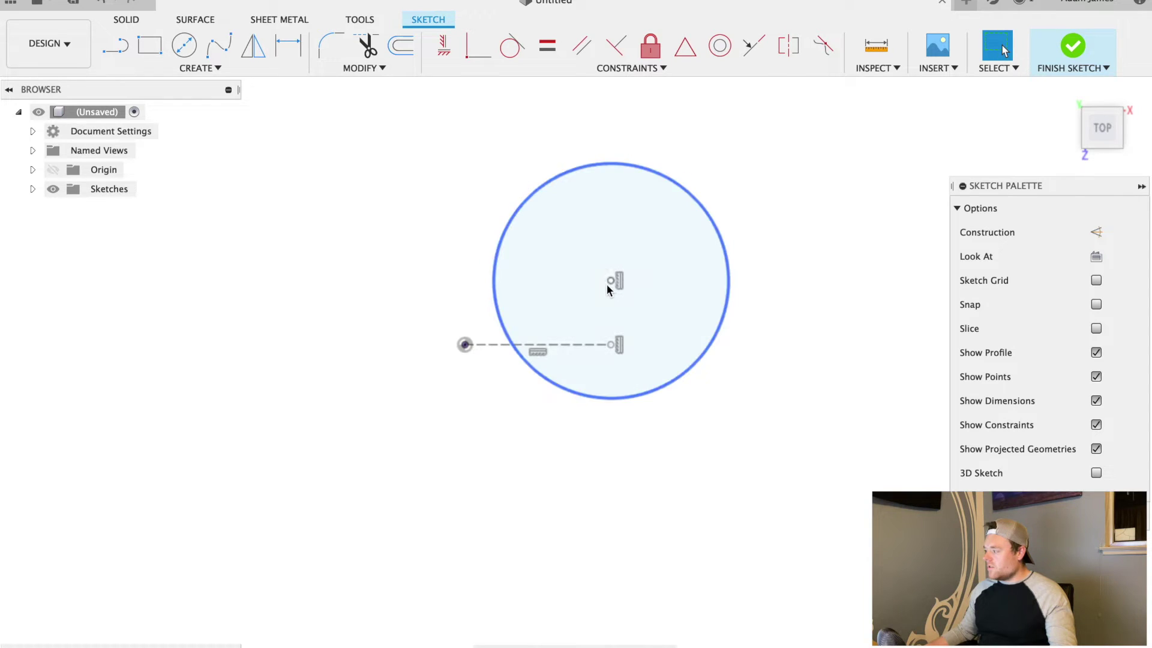
key(super+z)
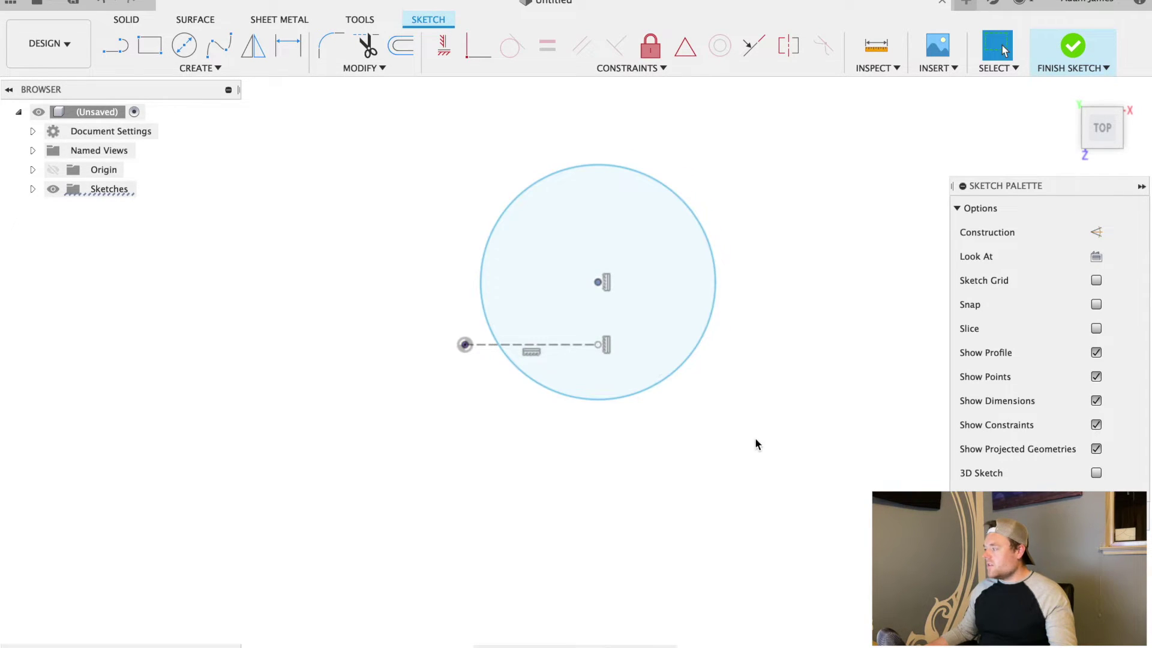
Try moving the constrained circle along X and Y with Move/Copy, and cancel the move.
click(707, 242)
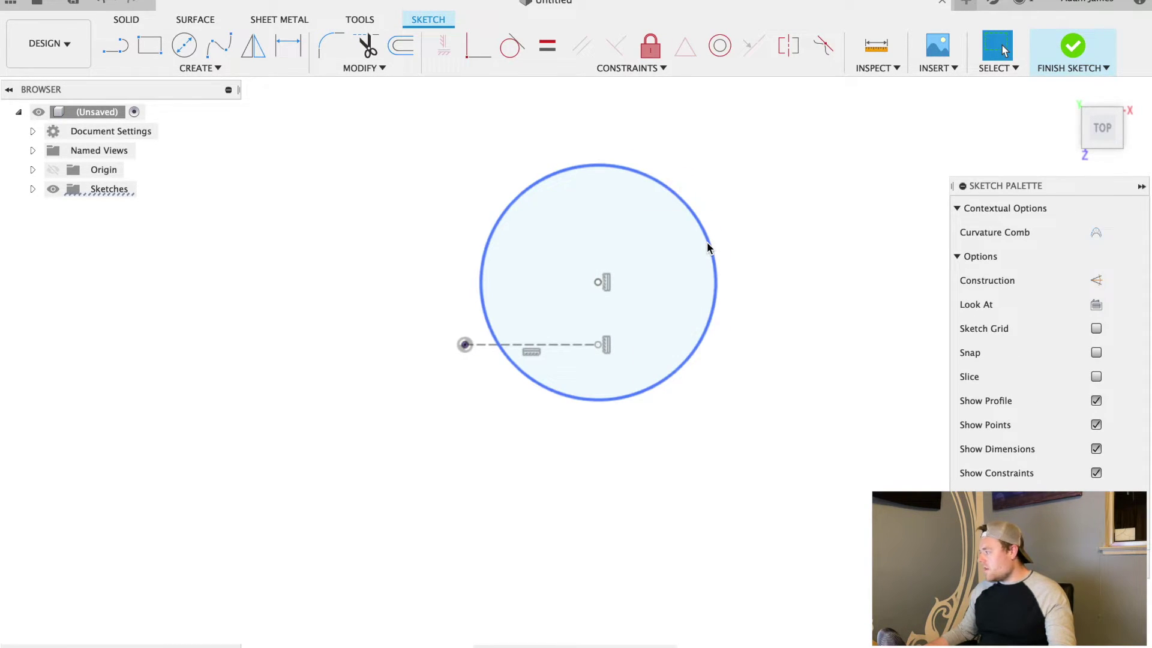
right_click(707, 242)
click(637, 265)
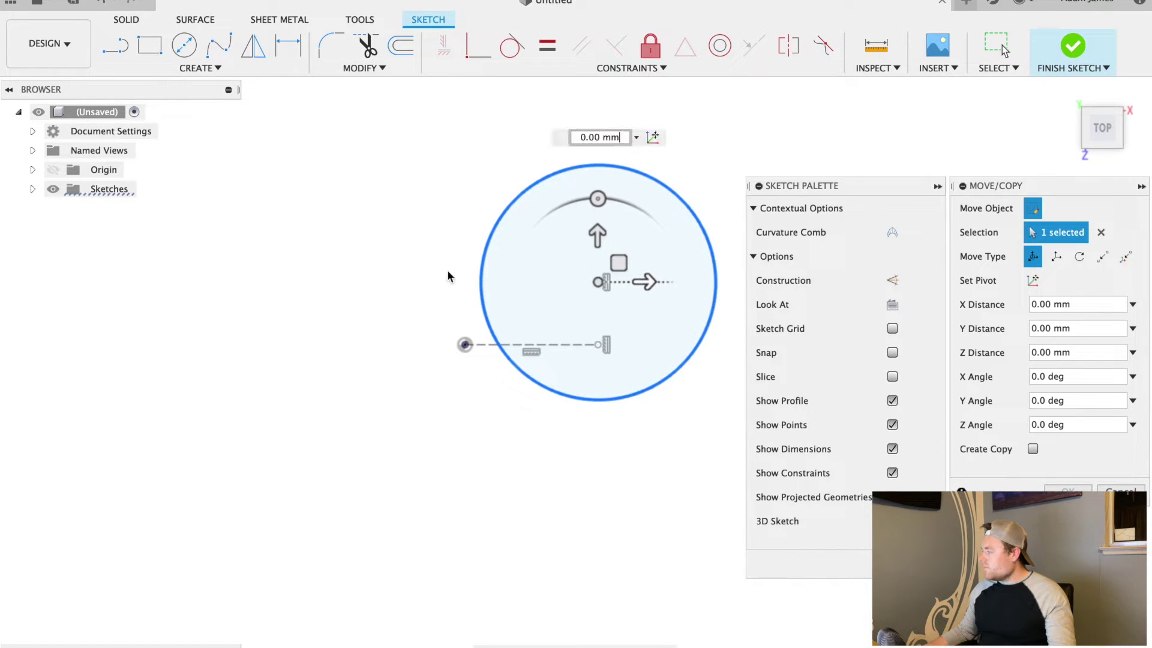
drag(644, 282, 669, 282)
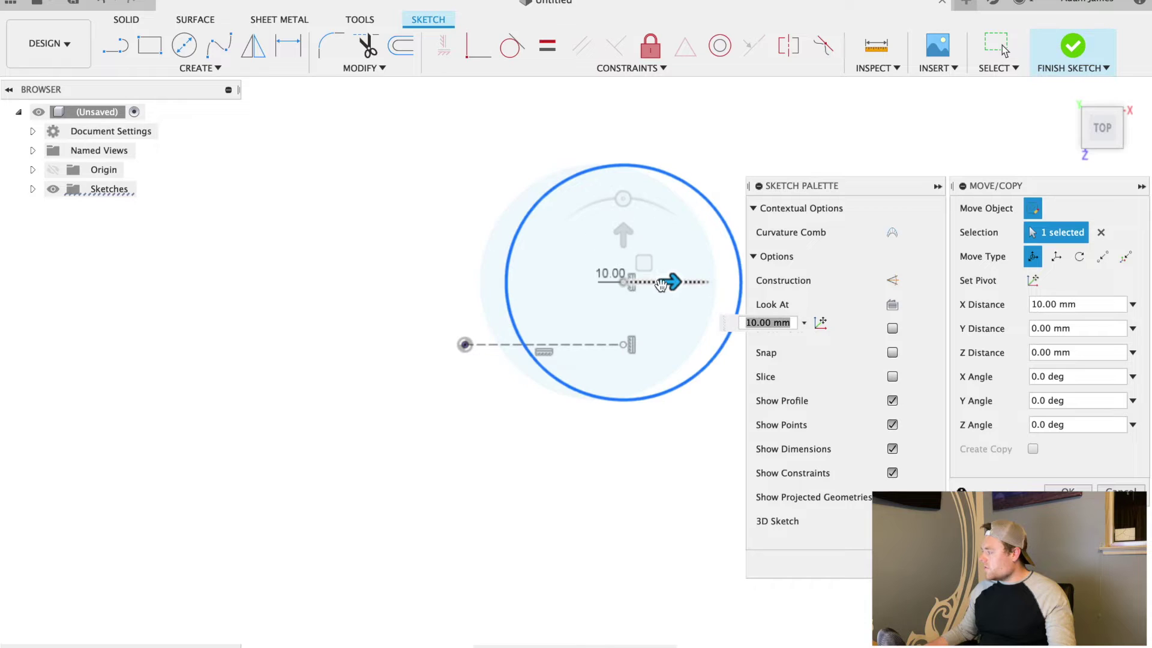
drag(618, 237, 621, 390)
drag(628, 263, 585, 275)
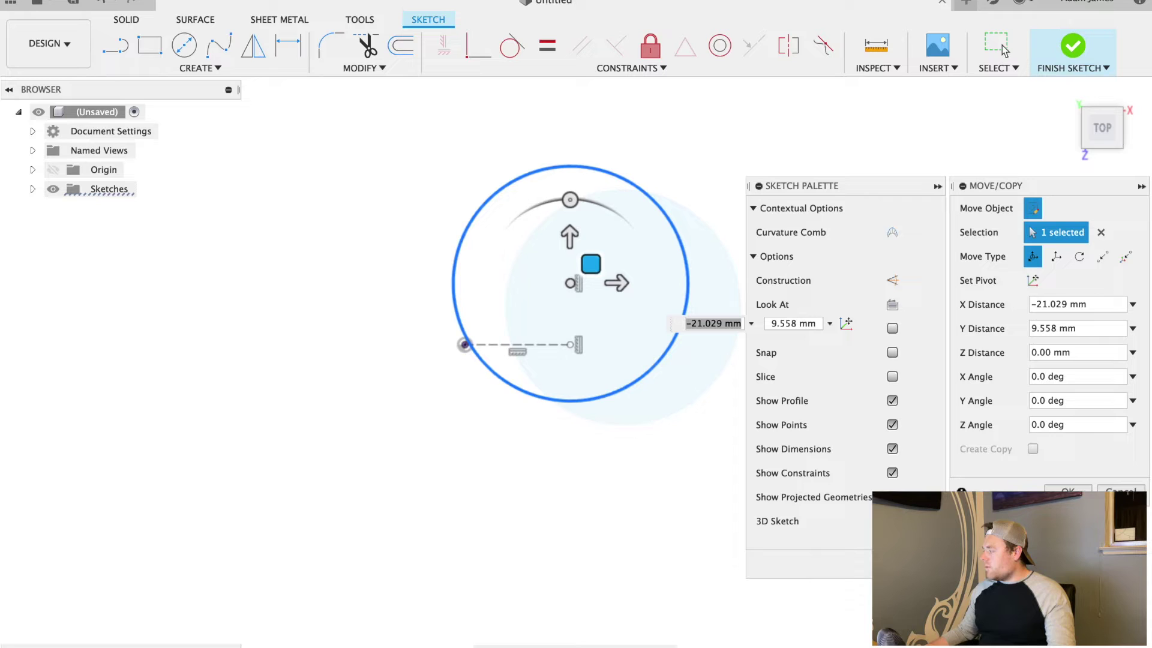
click(1120, 490)
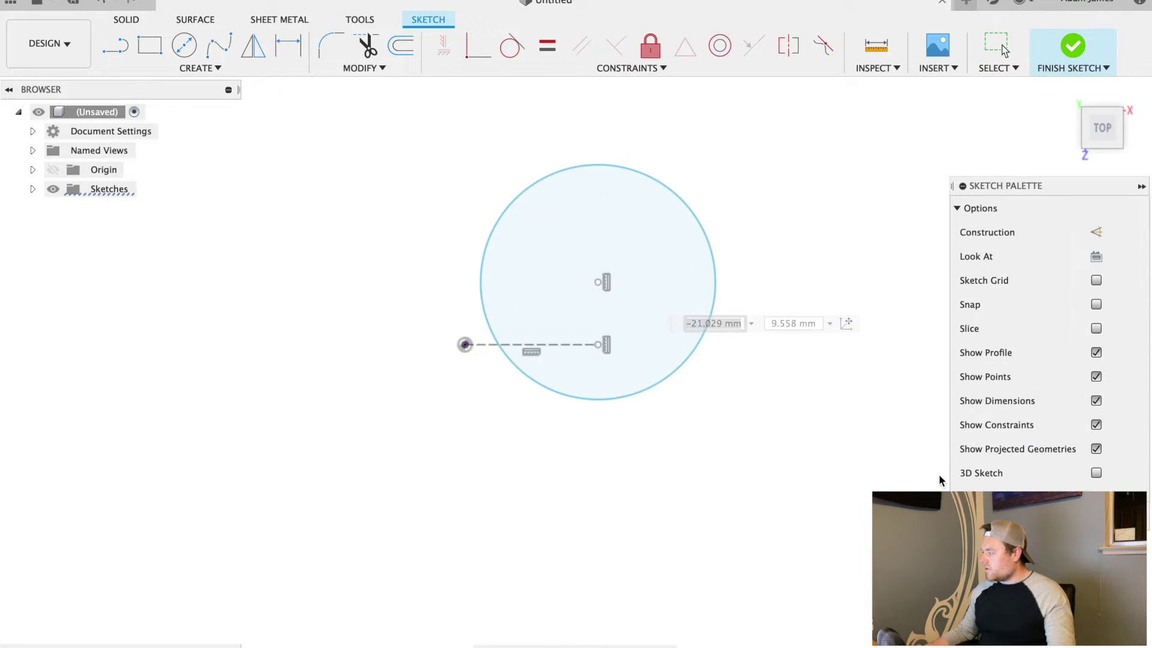
Delete the vertically constrained circle from the sketch.
click(678, 198)
key(Delete)
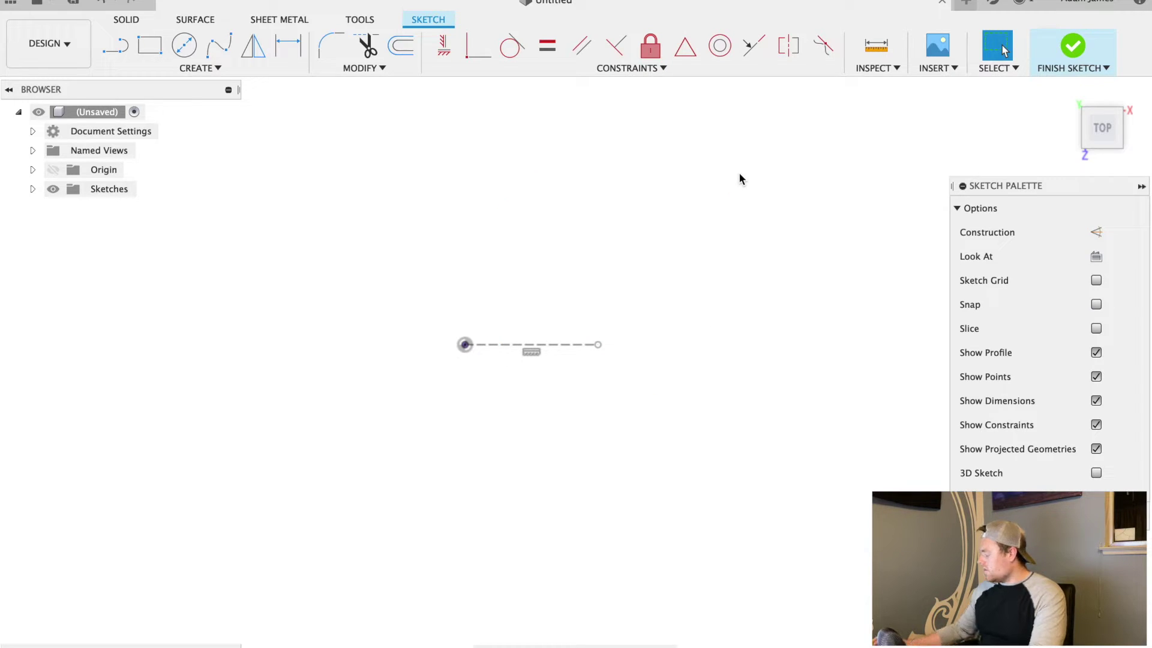
Switch to the web browser and read the opening message of the Autodesk forum thread "can't move a sketch".
key(ctrl+Left)
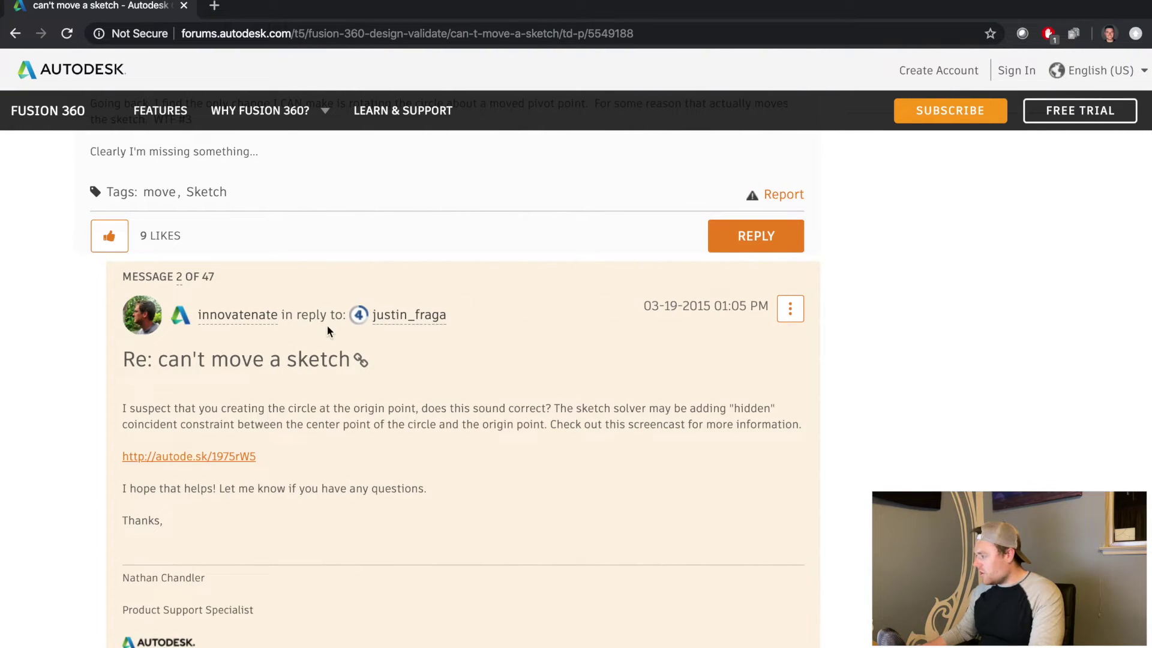
scroll(330, 330, up, 7)
scroll(330, 330, down, 1)
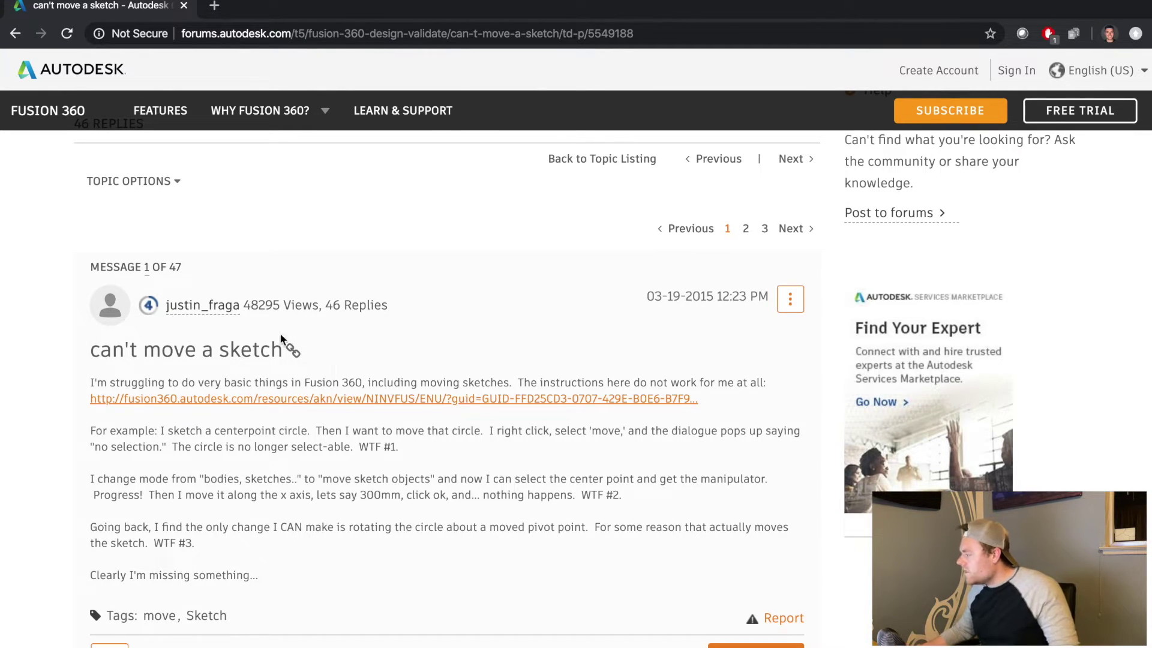
scroll(199, 394, down, 1)
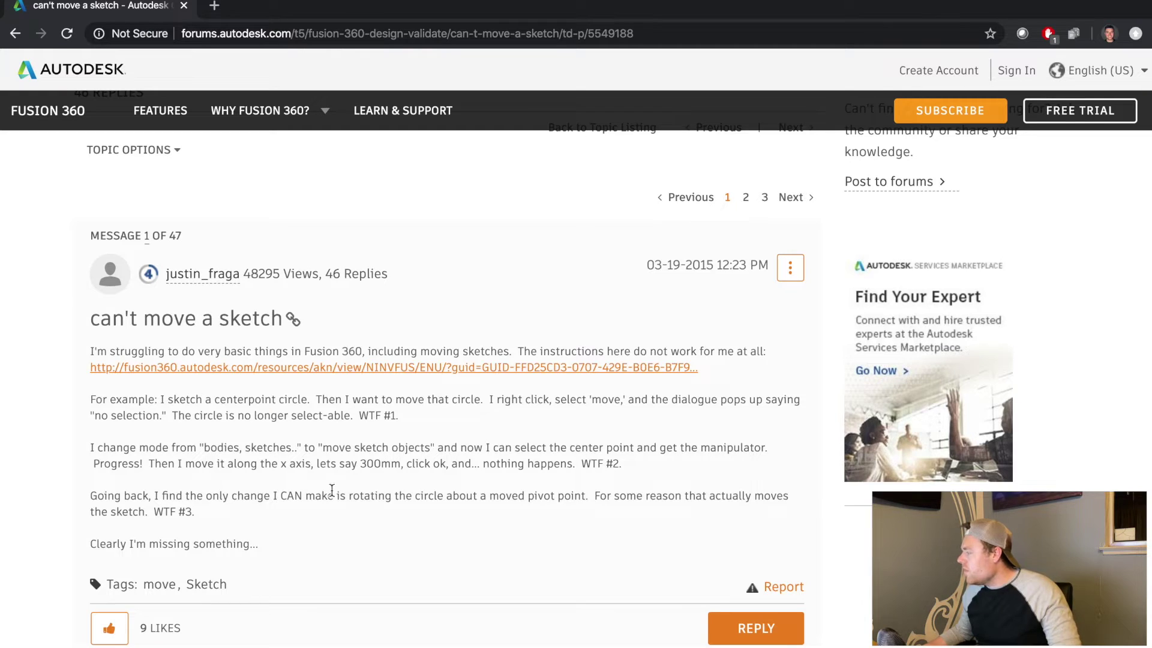
scroll(354, 493, down, 1)
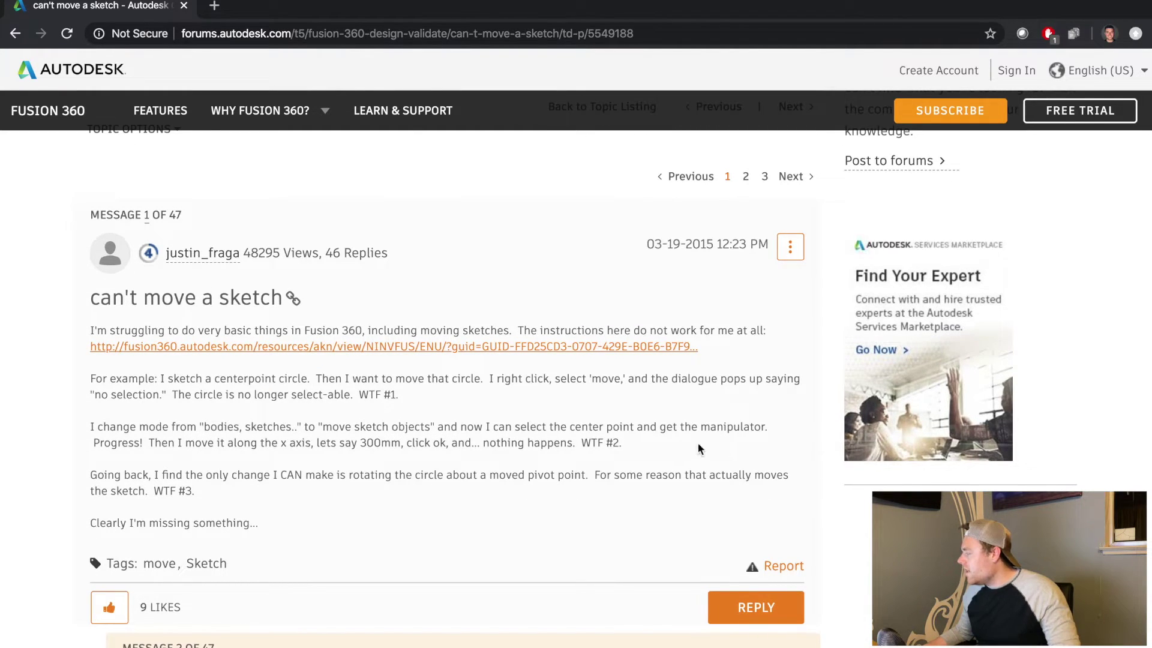
drag(94, 445, 145, 447)
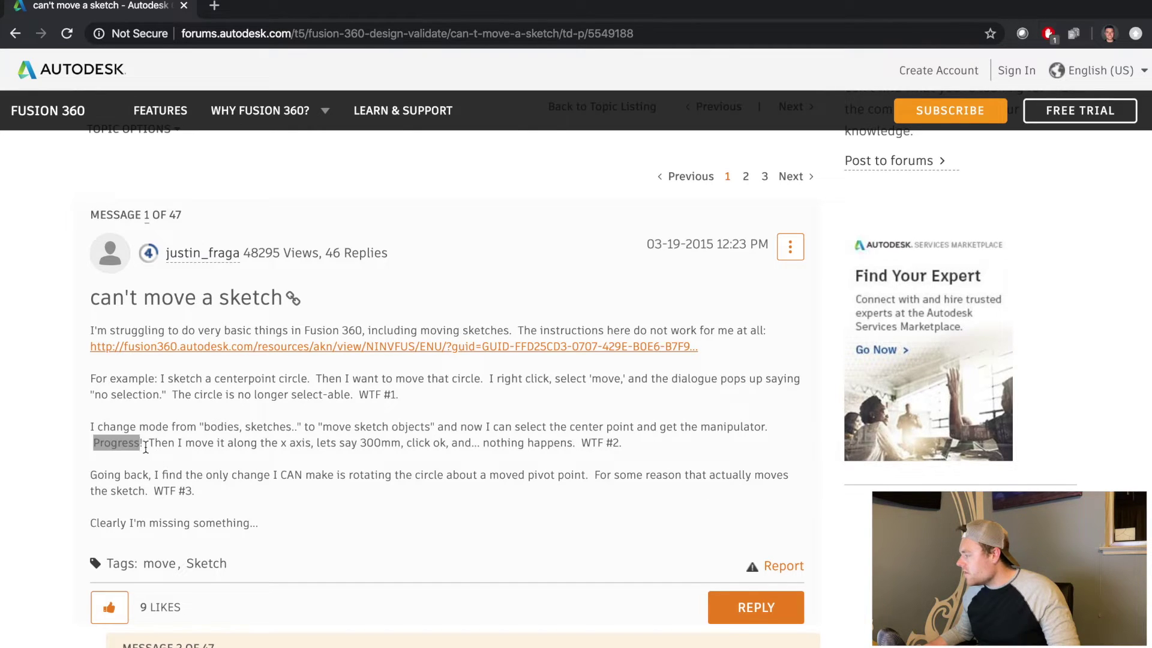
click(200, 439)
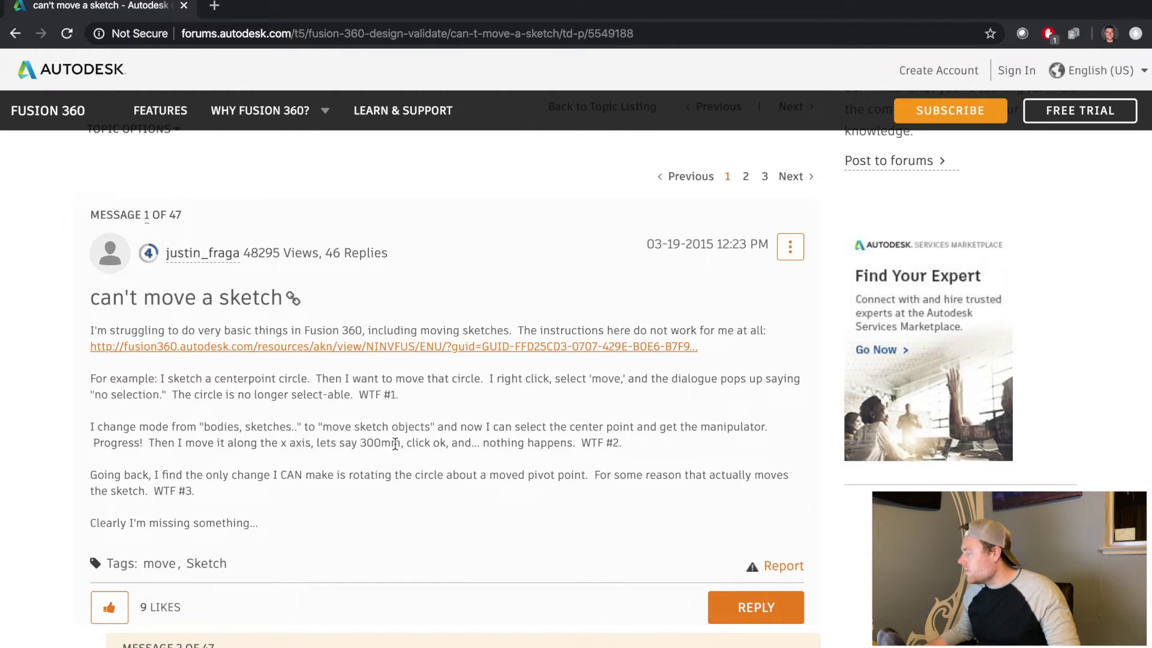
drag(625, 445, 102, 429)
click(104, 419)
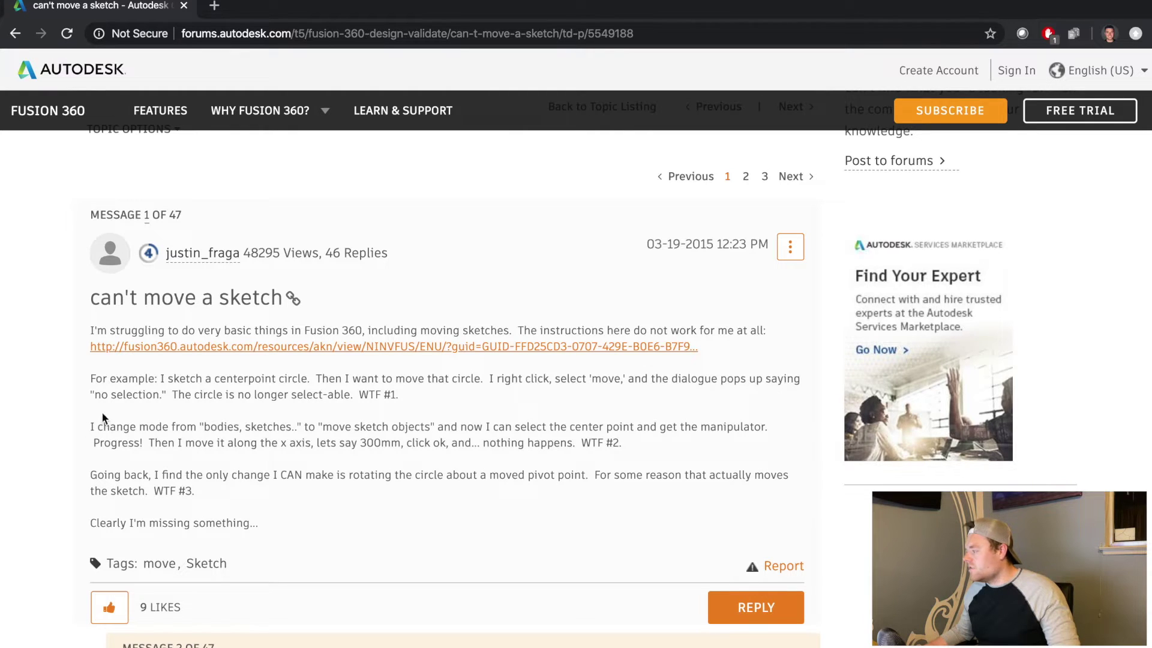
scroll(336, 540, down, 1)
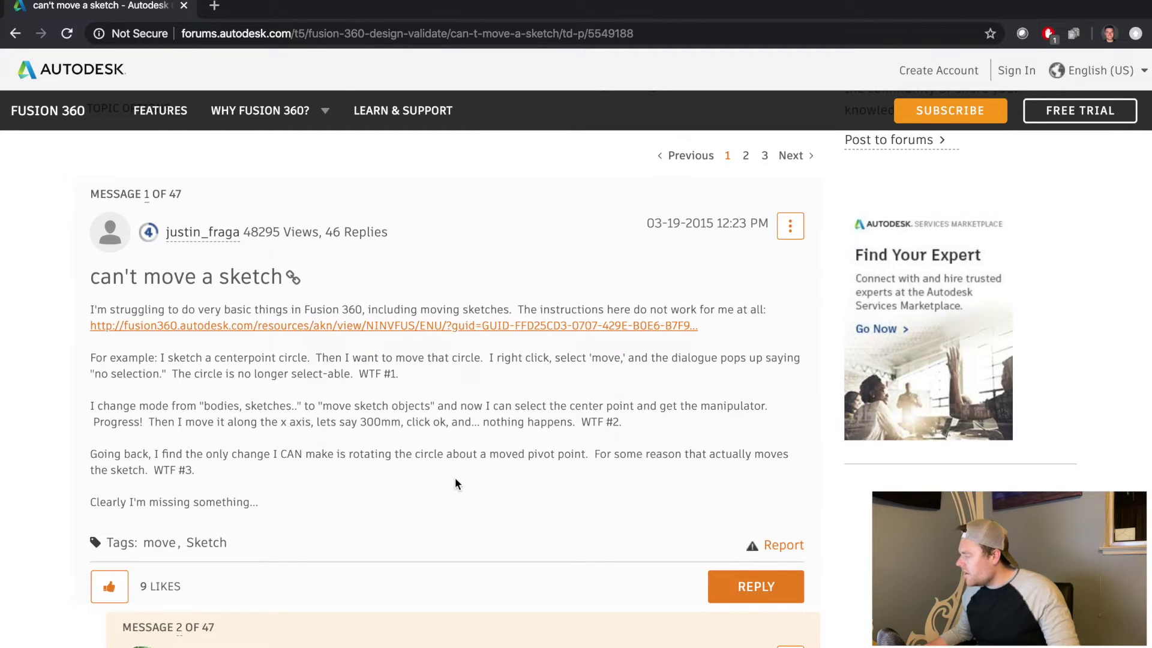
scroll(687, 473, down, 1)
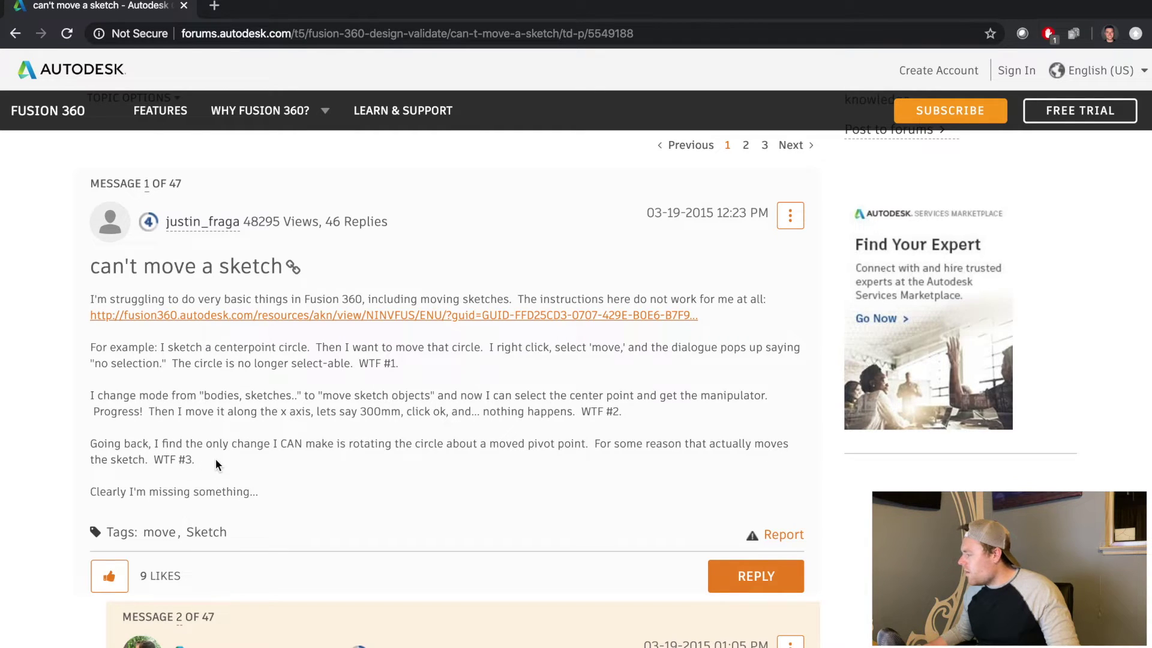
Return to Fusion 360, remove the construction line and draw a center diameter circle about 117 mm across on the sketch origin.
key(super+Tab)
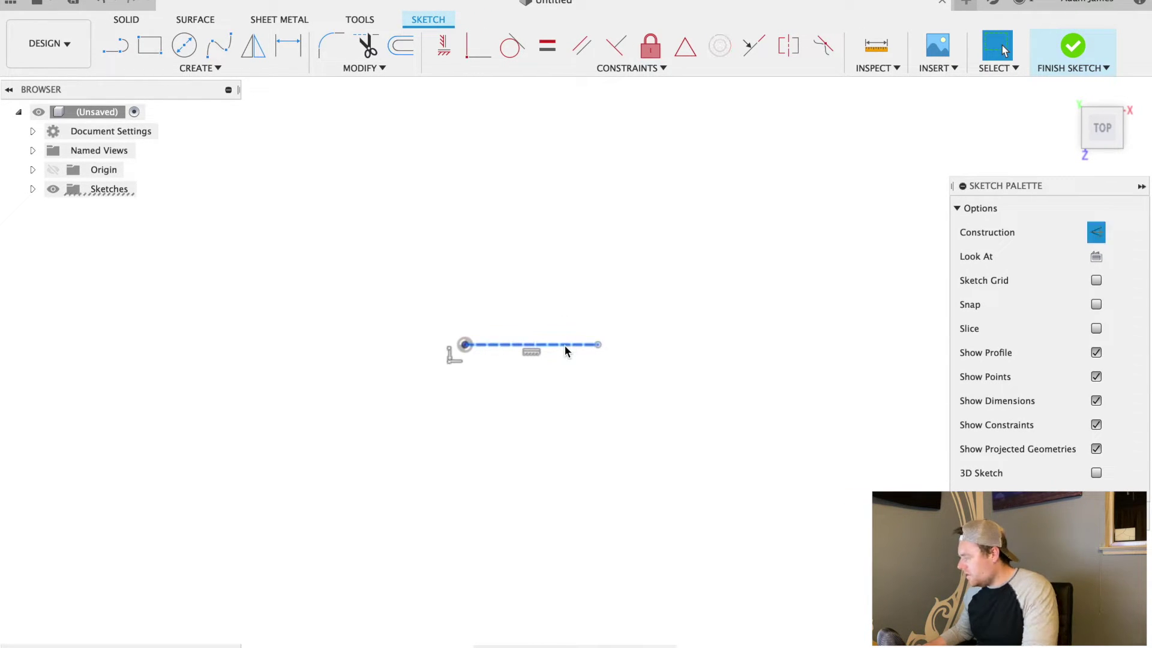
key(super+z)
click(181, 45)
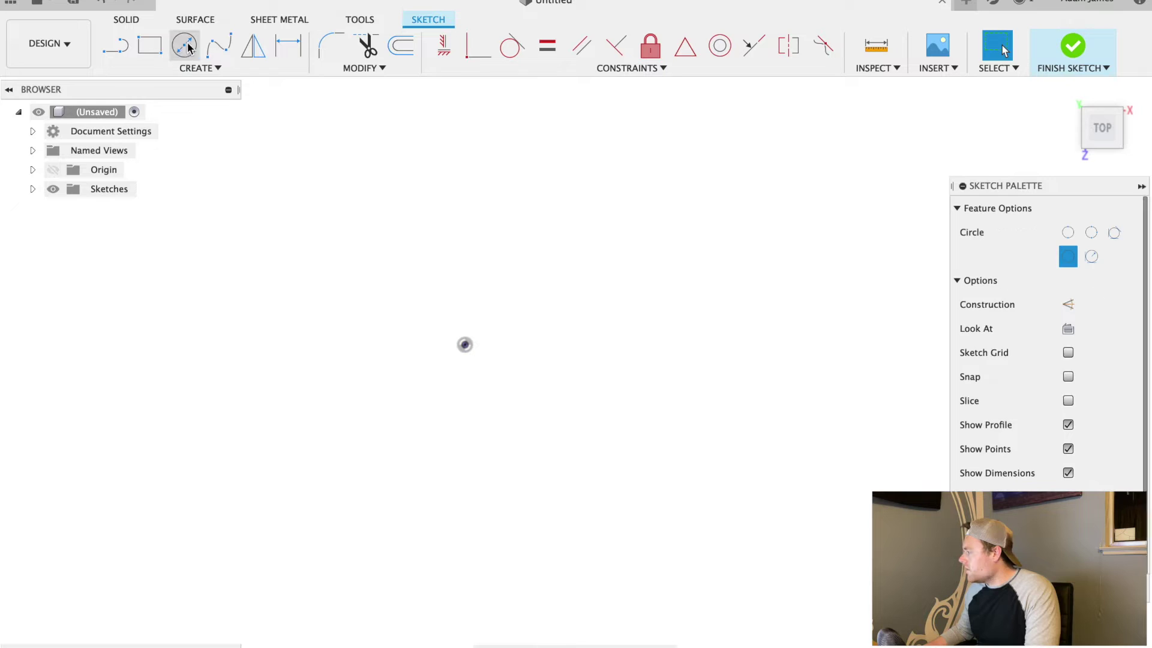
click(465, 345)
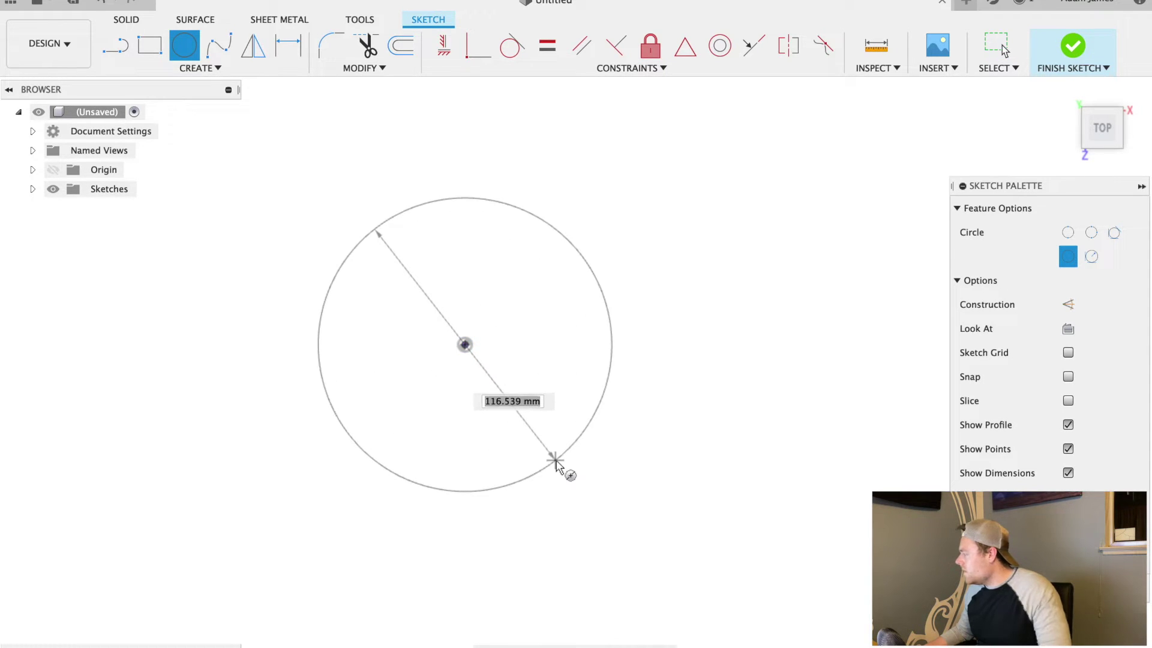
click(556, 459)
key(Escape)
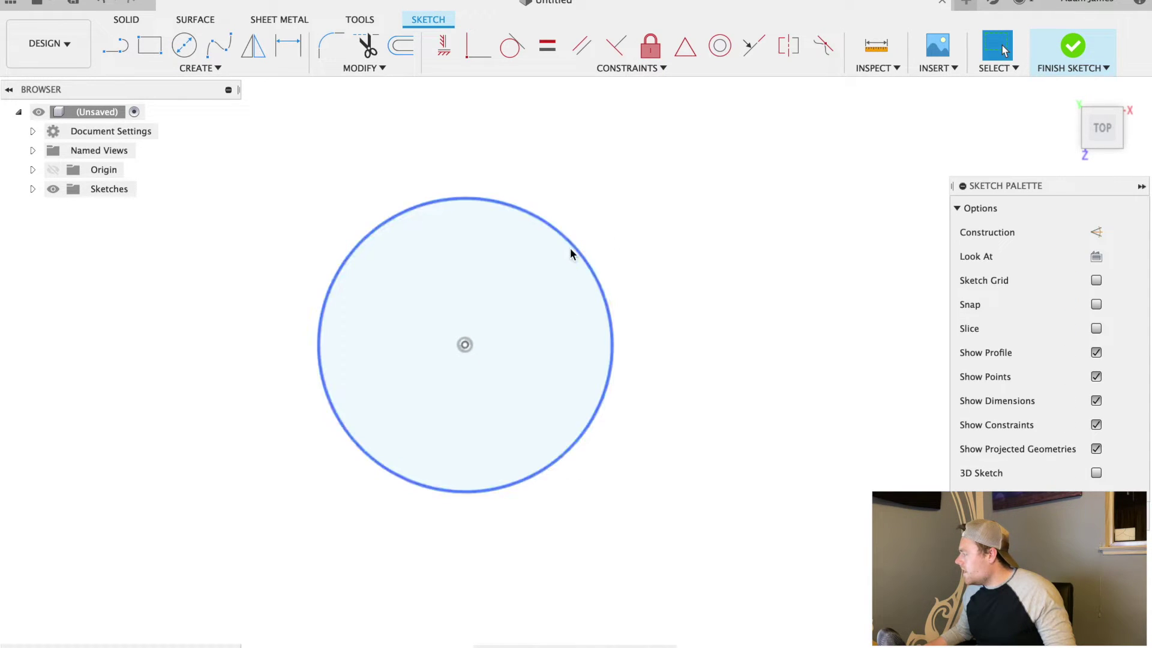
Start Move/Copy on the origin-centred circle and set the pivot at its center point.
click(574, 250)
right_click(576, 252)
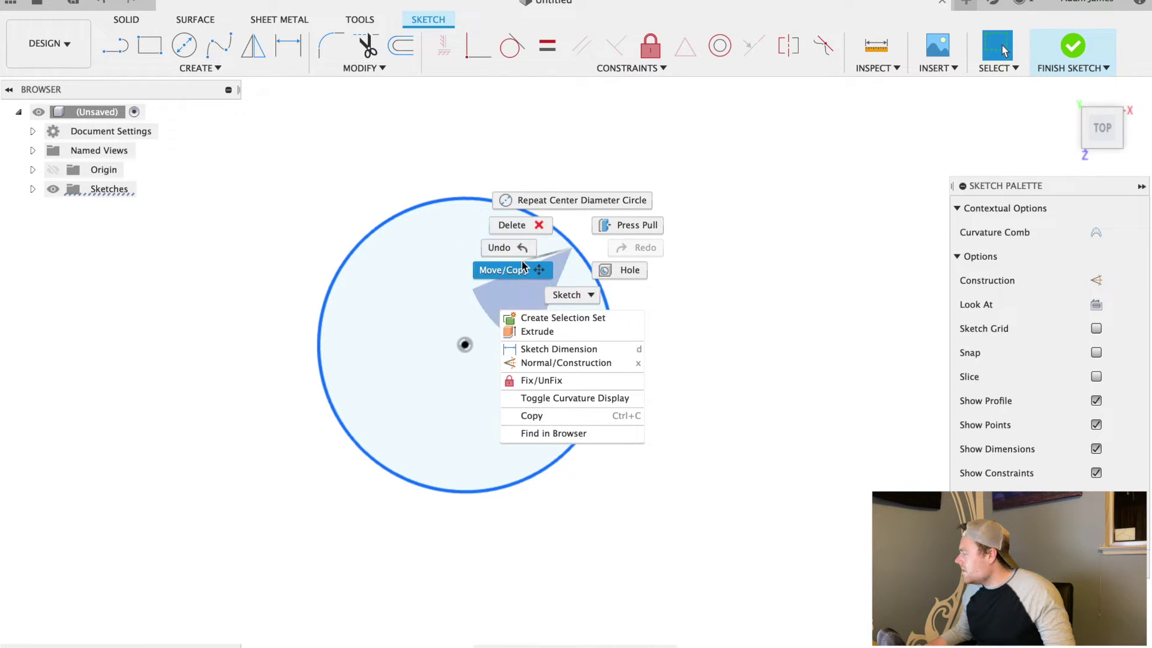
key(Escape)
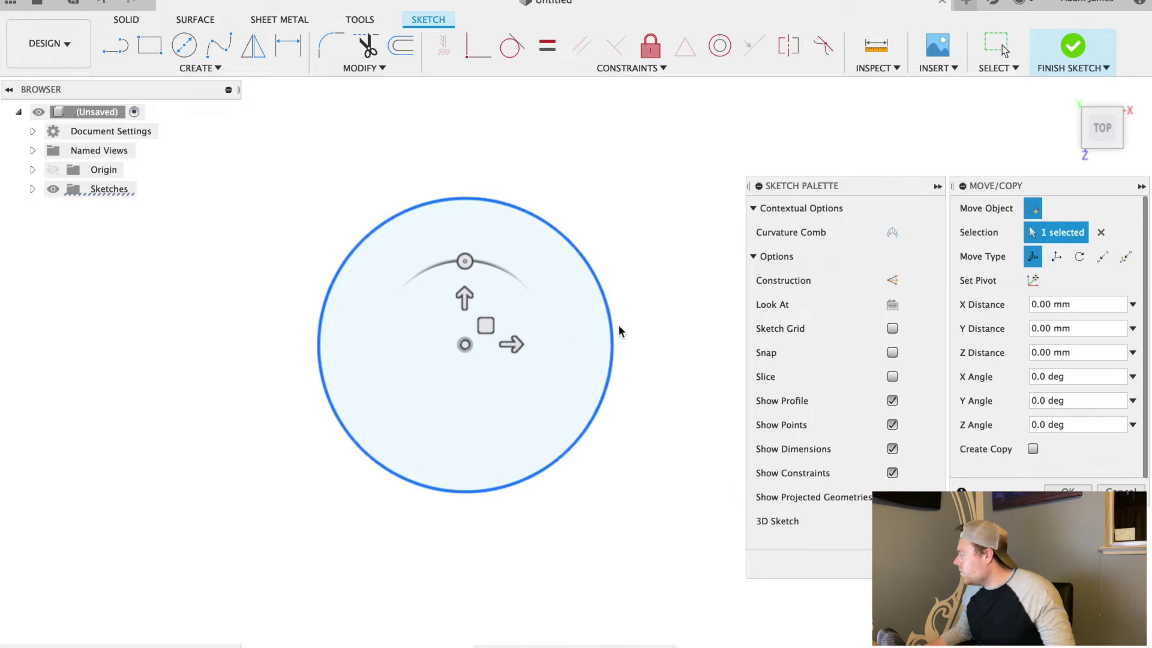
click(1033, 280)
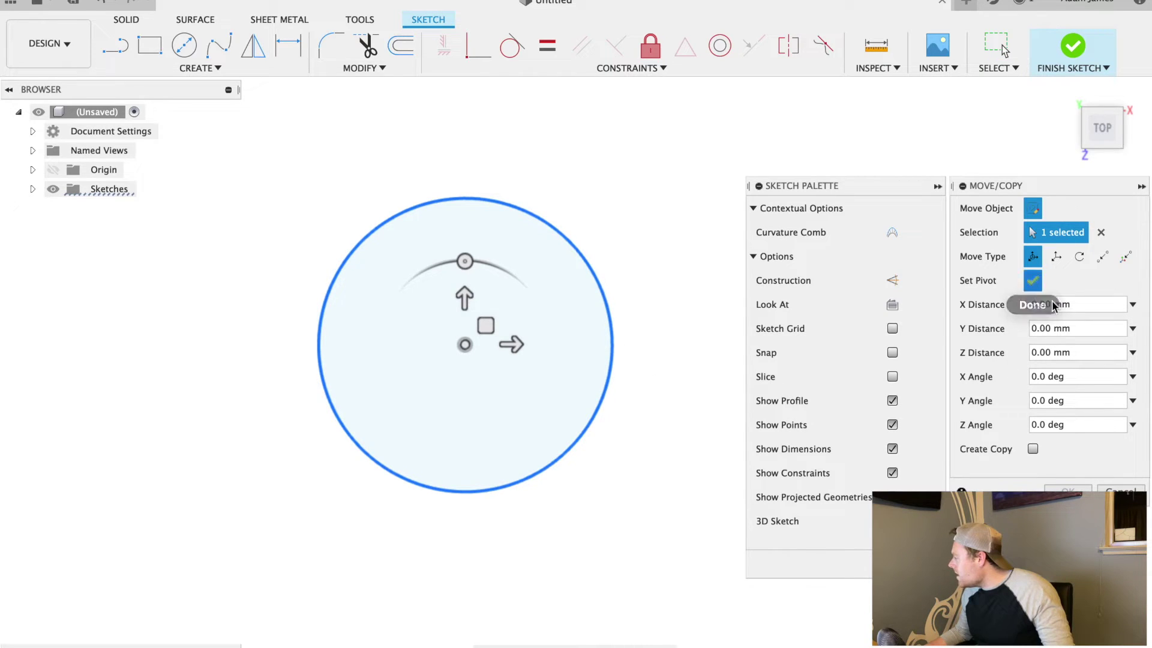
click(474, 337)
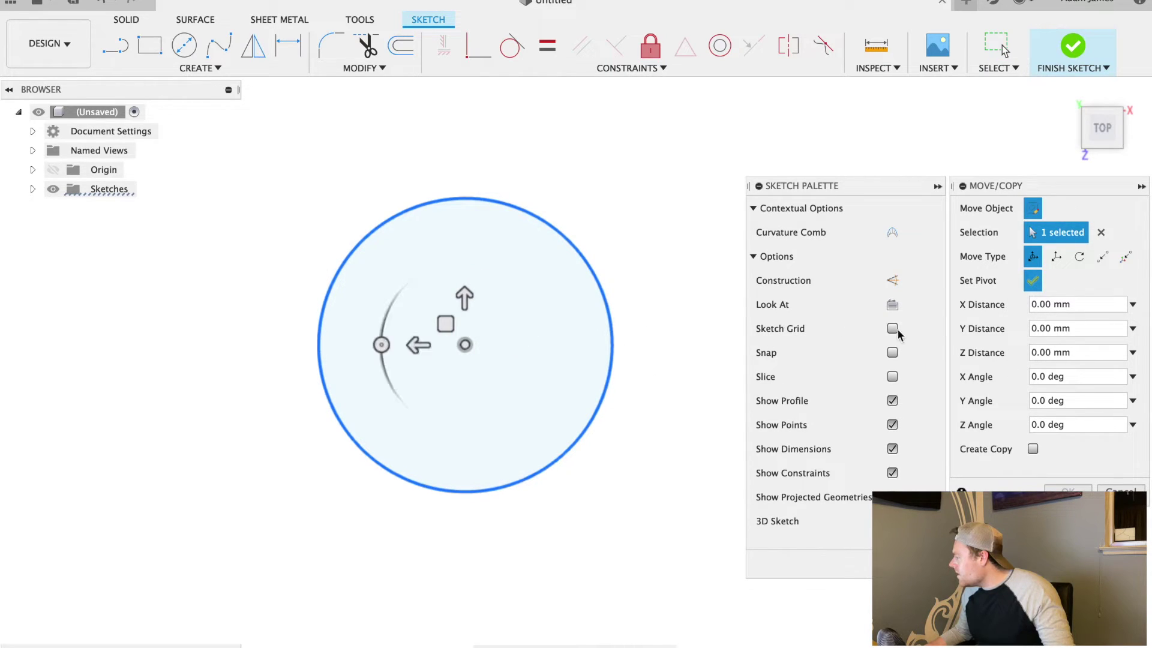
click(464, 346)
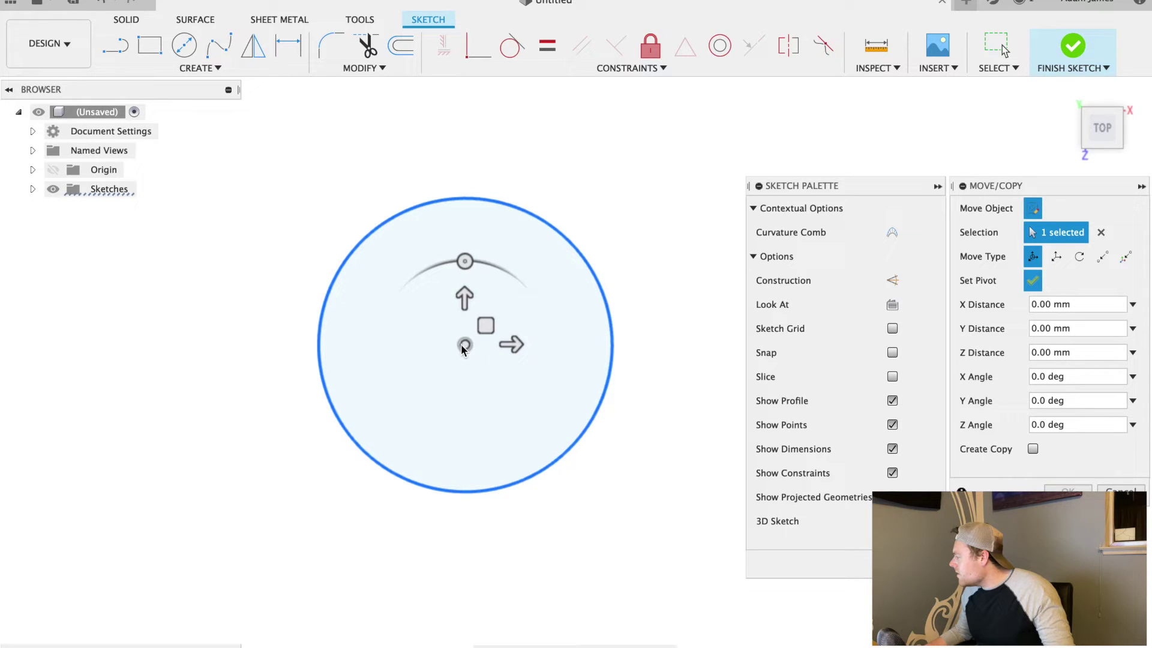
Try rotating the circle about its pivot and moving it -80 mm along X, and clear the selection.
click(465, 261)
mouse_move(429, 275)
mouse_down()
mouse_move(399, 279)
mouse_move(392, 382)
mouse_move(494, 427)
mouse_move(527, 358)
mouse_move(540, 288)
mouse_move(468, 264)
mouse_up()
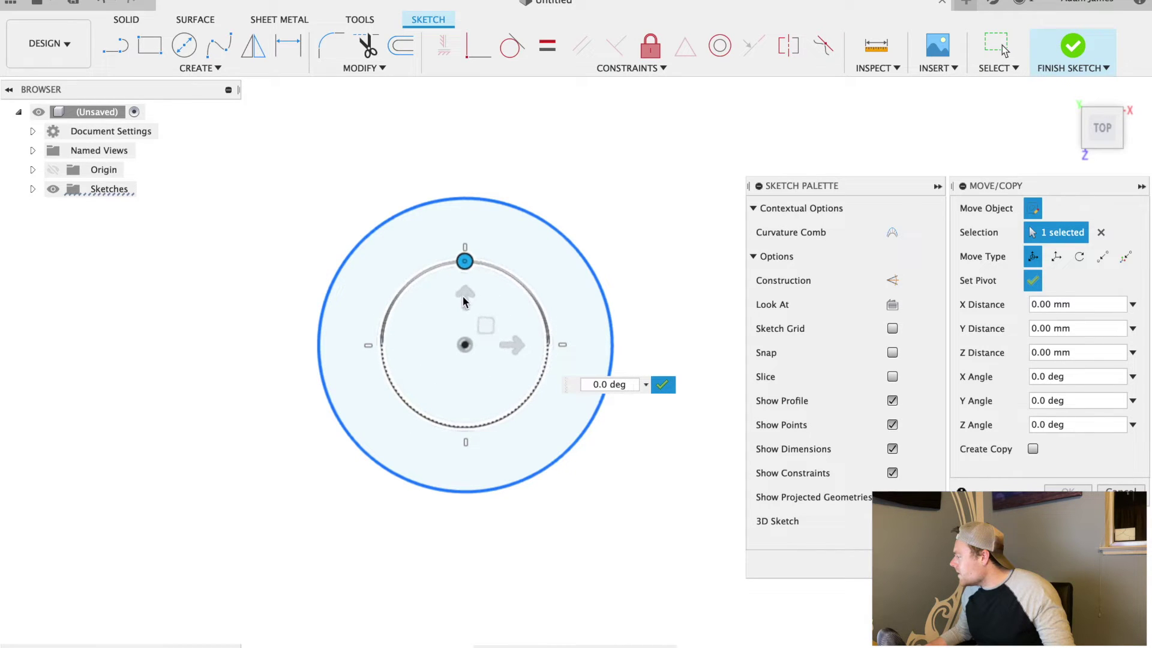
click(511, 344)
mouse_move(598, 347)
mouse_down()
mouse_move(638, 342)
mouse_move(398, 322)
mouse_move(295, 343)
mouse_move(310, 344)
mouse_up()
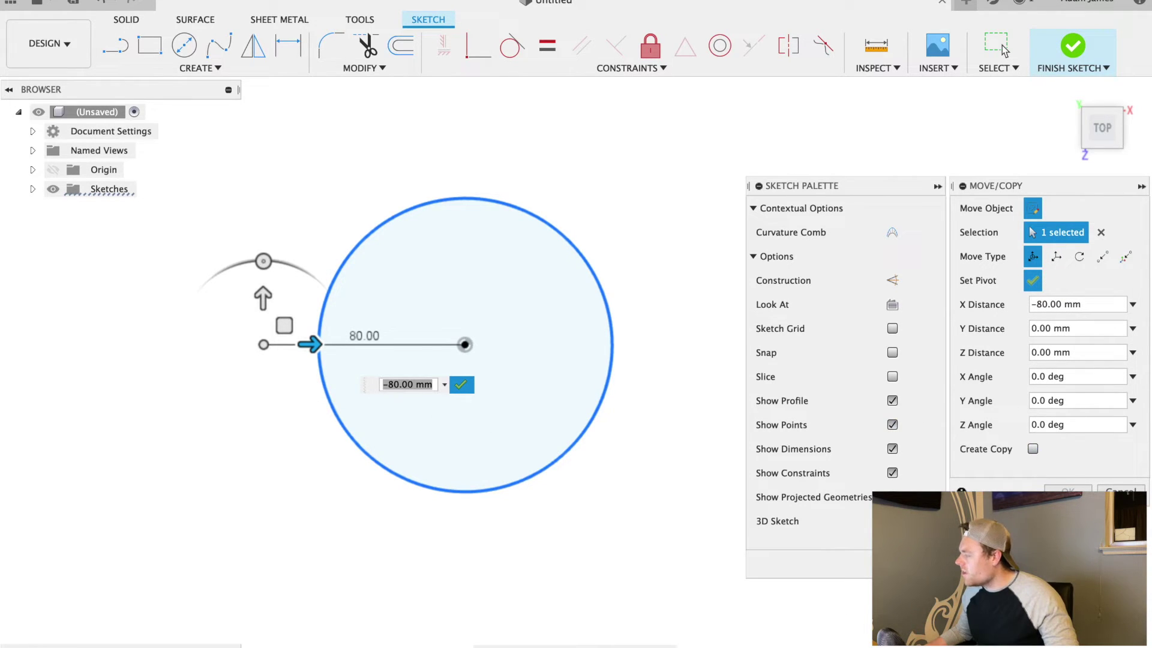
key(Return)
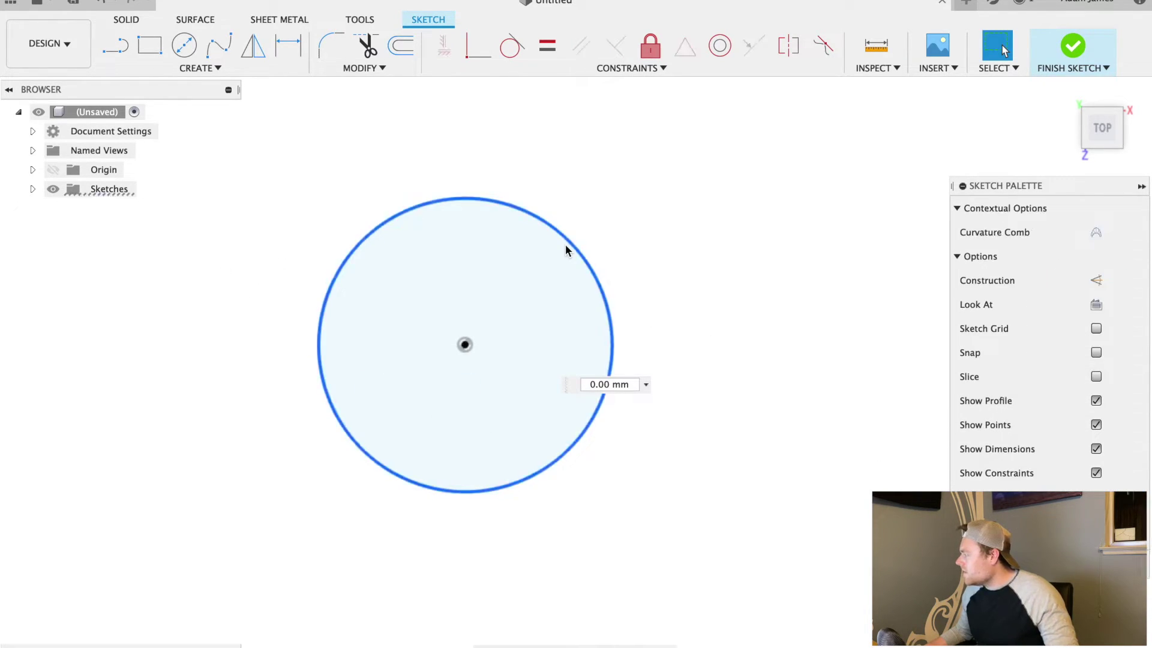
click(789, 314)
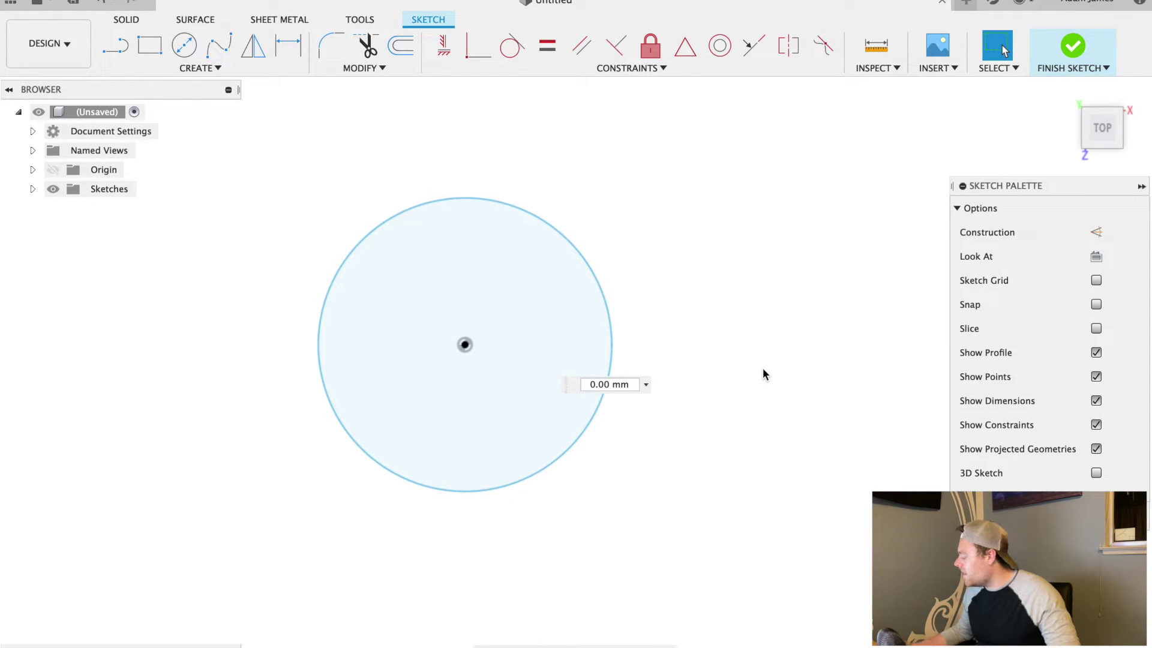
Switch to the web browser and read the forum thread's replies up to message 5 about removing the coincident constraint.
key(ctrl+Left)
scroll(330, 380, down, 5)
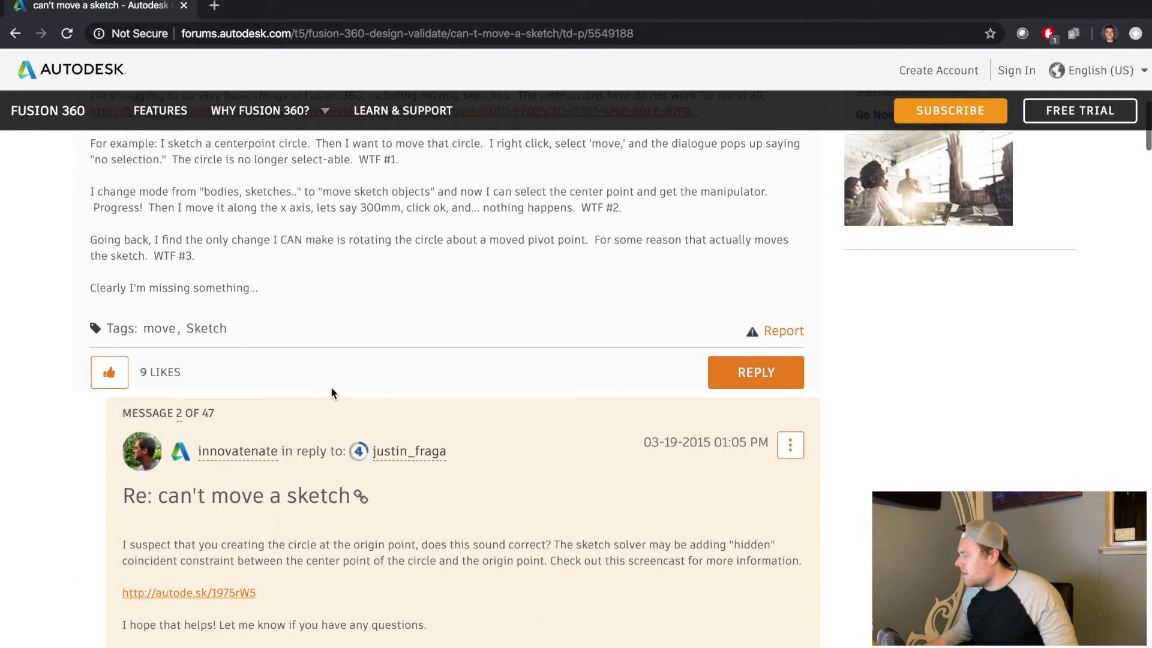
scroll(330, 391, down, 5)
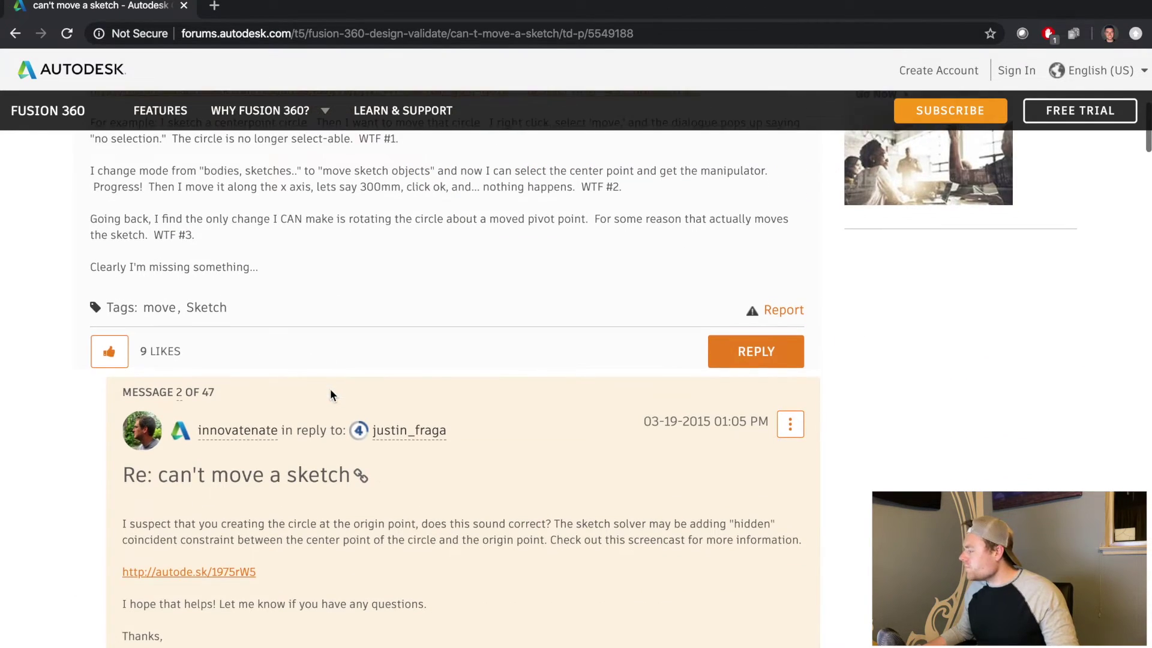
scroll(330, 394, down, 6)
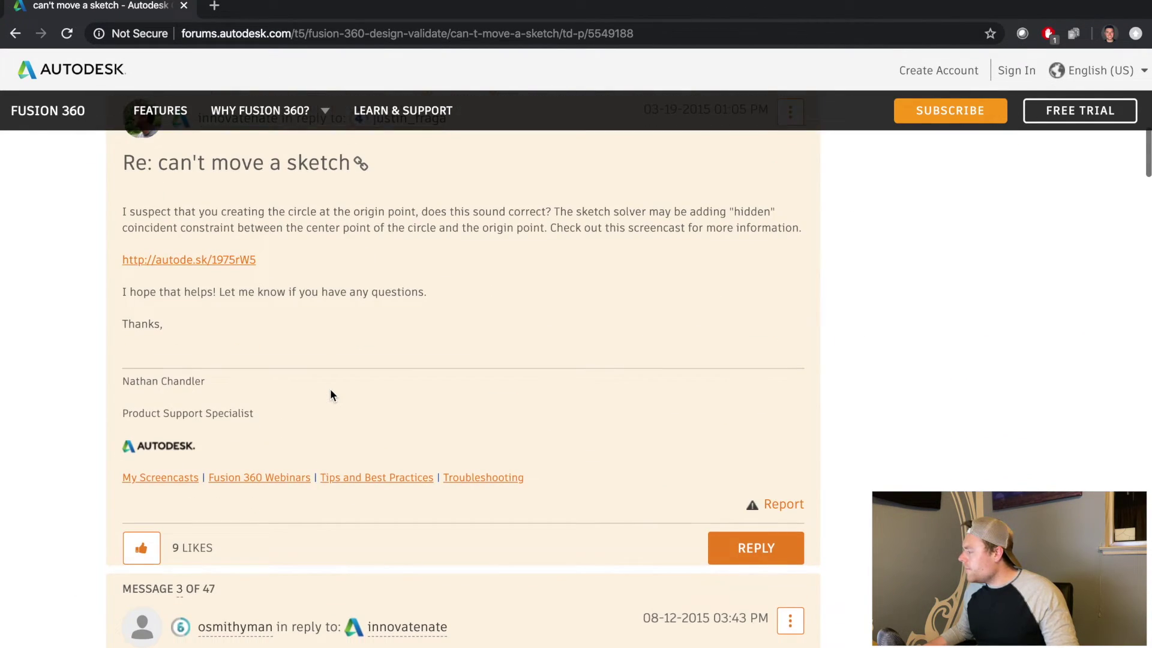
scroll(330, 395, up, 1)
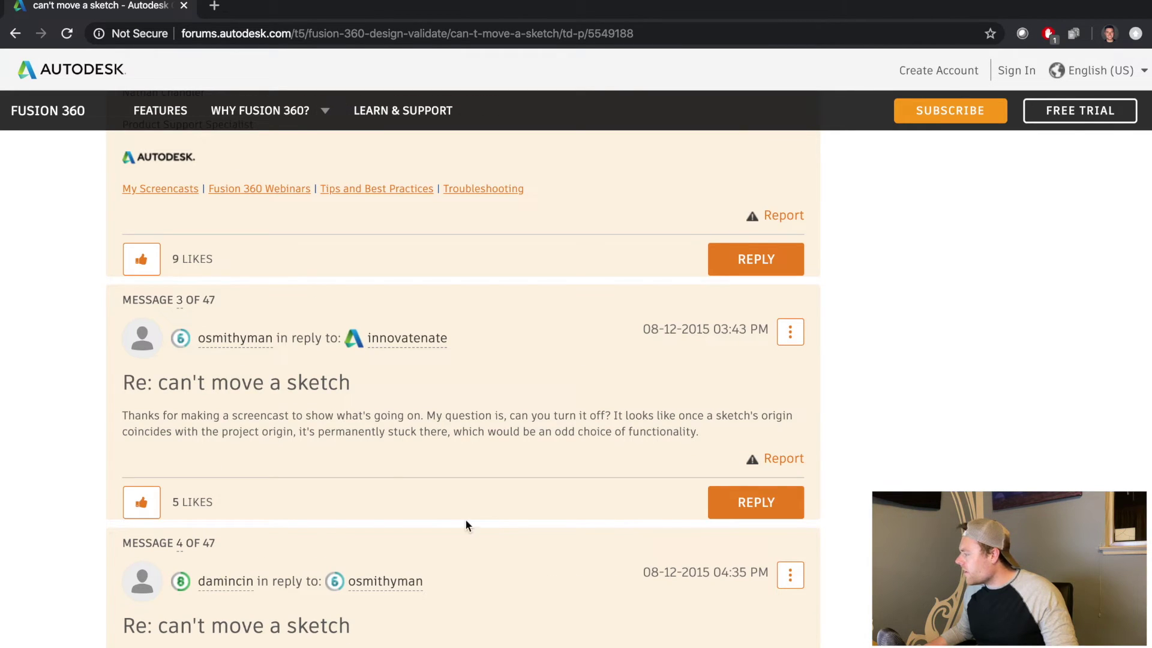
scroll(357, 445, down, 9)
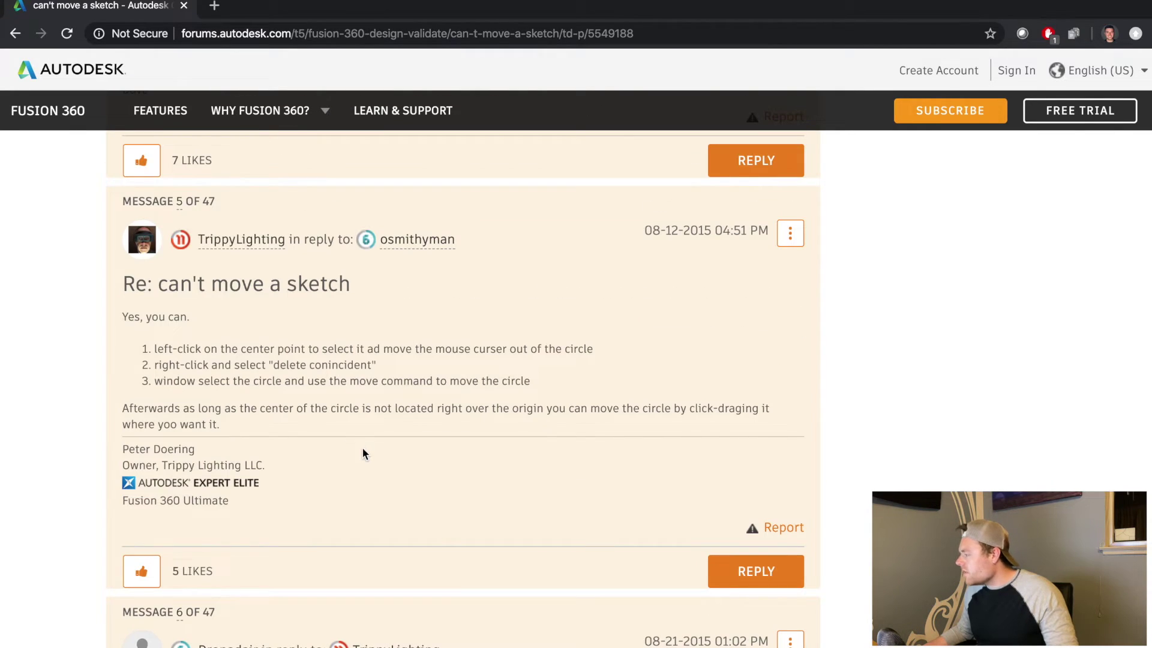
scroll(362, 449, up, 1)
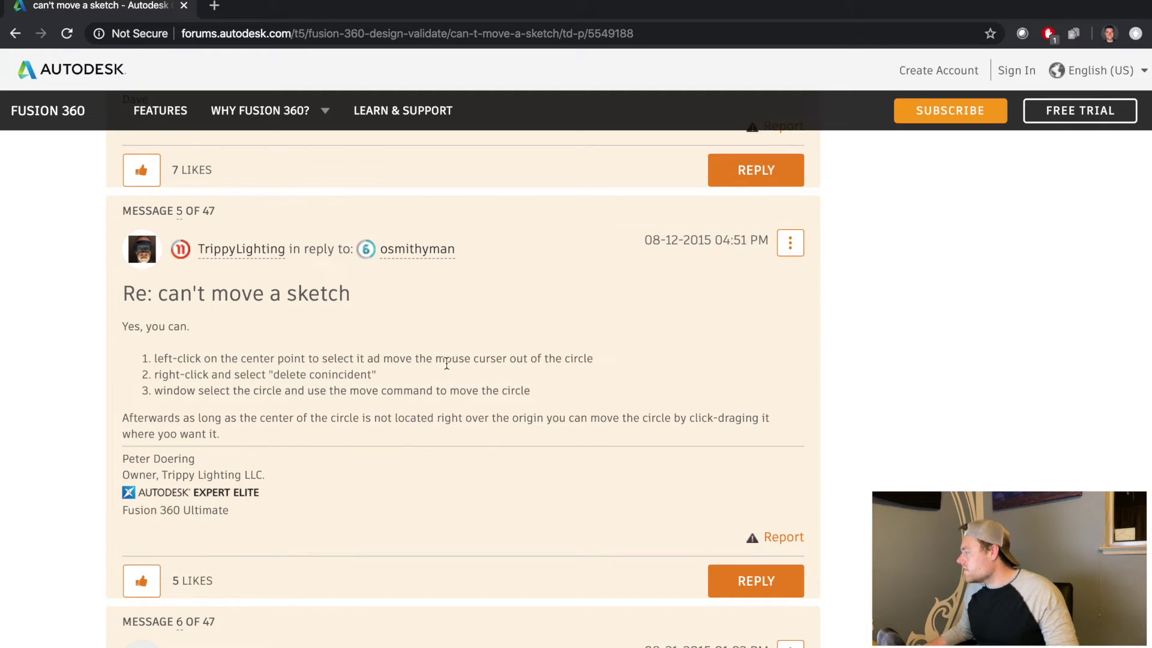
drag(449, 375, 208, 367)
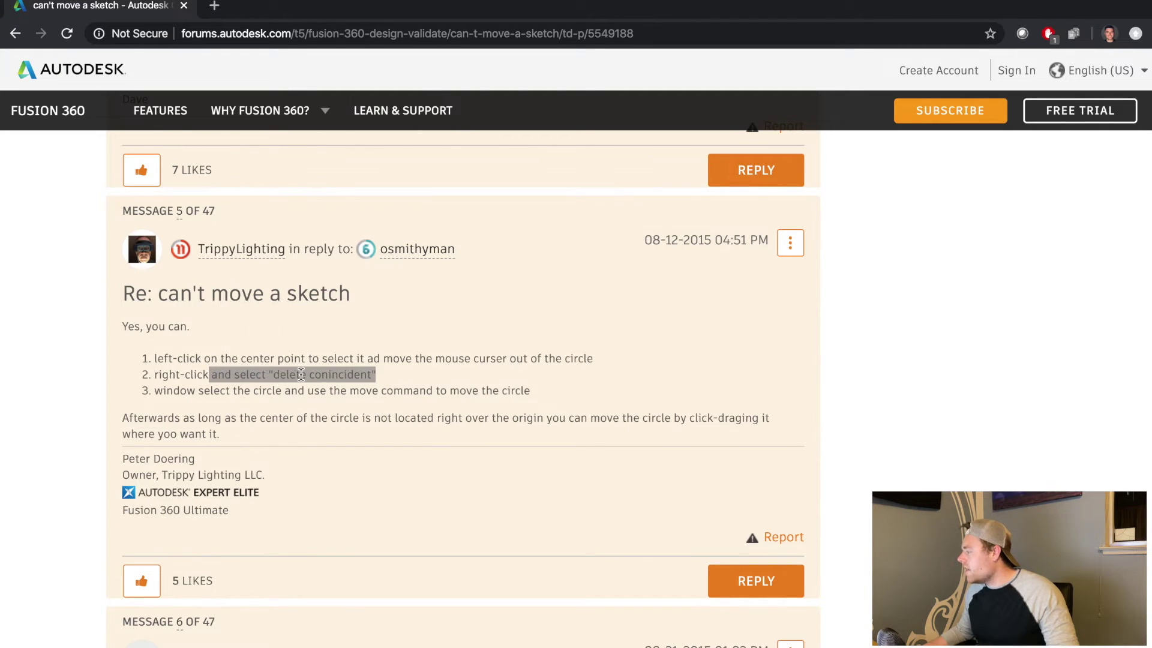
Skim messages 6 and 7 of the thread, and reread message 2 about the hidden coincident constraint at the origin.
scroll(293, 426, down, 6)
scroll(293, 428, down, 3)
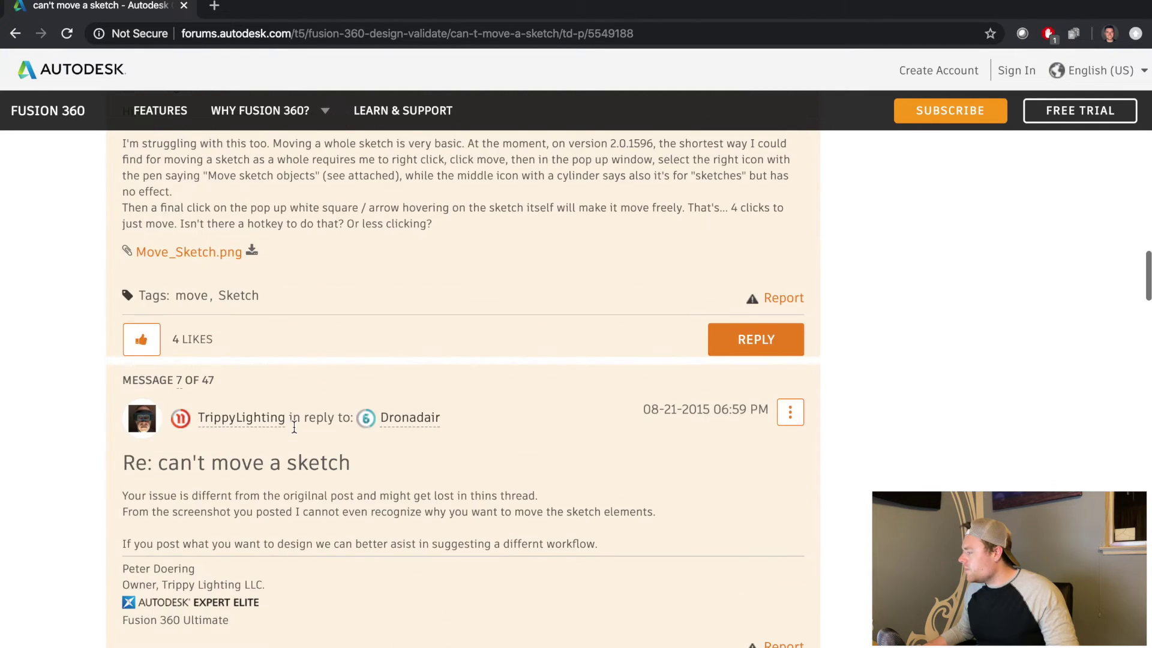
scroll(293, 426, down, 1)
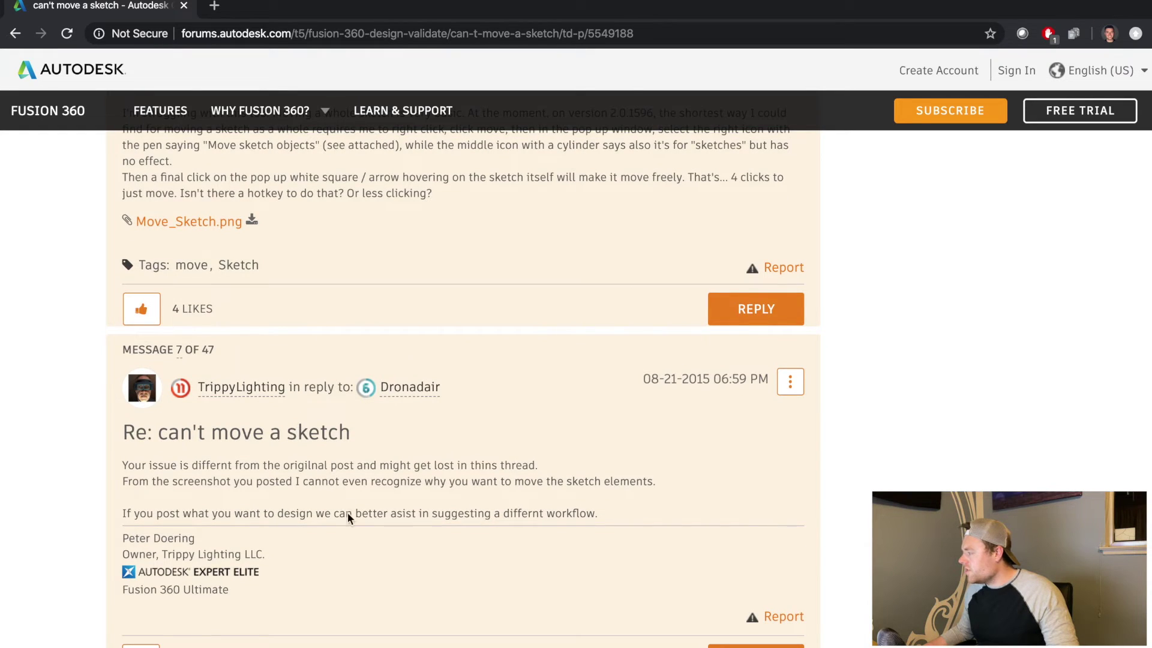
scroll(348, 516, up, 20)
scroll(347, 525, down, 5)
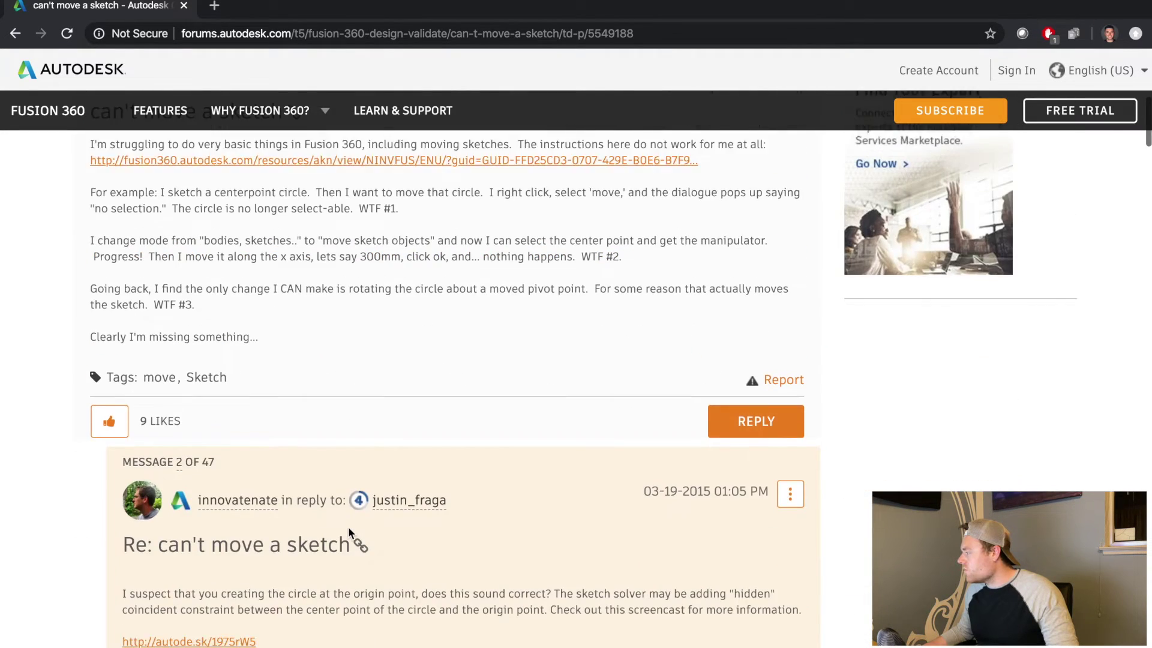
scroll(348, 527, down, 6)
scroll(347, 527, up, 1)
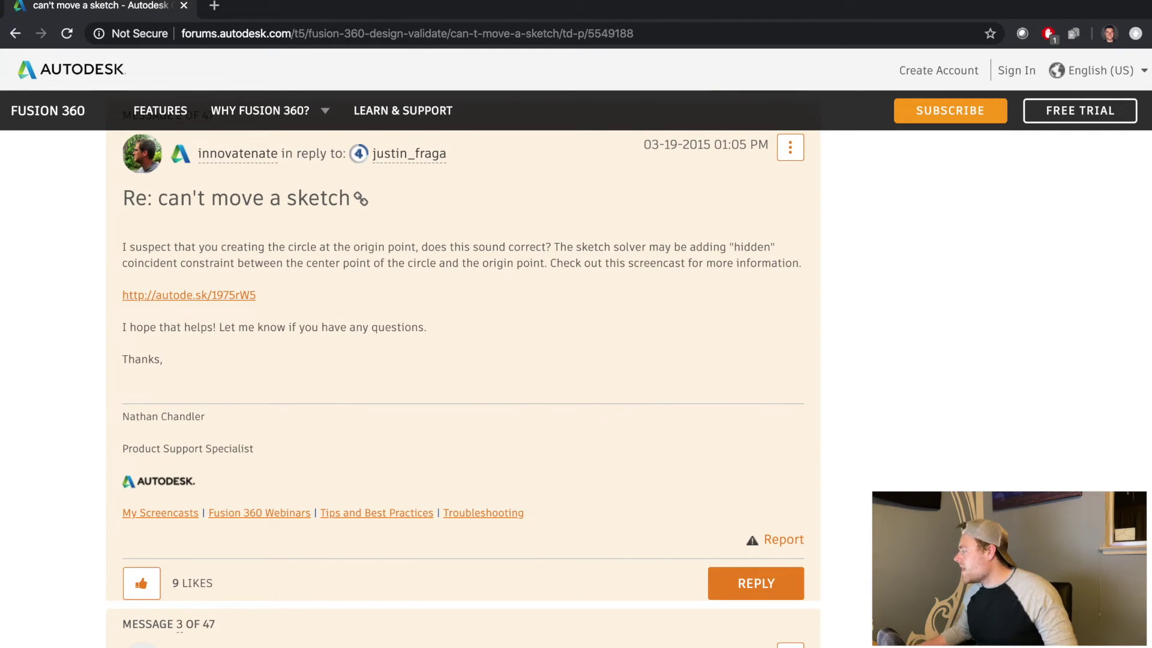
Return to Fusion 360 and delete the circle centred on the origin.
key(ctrl+Right)
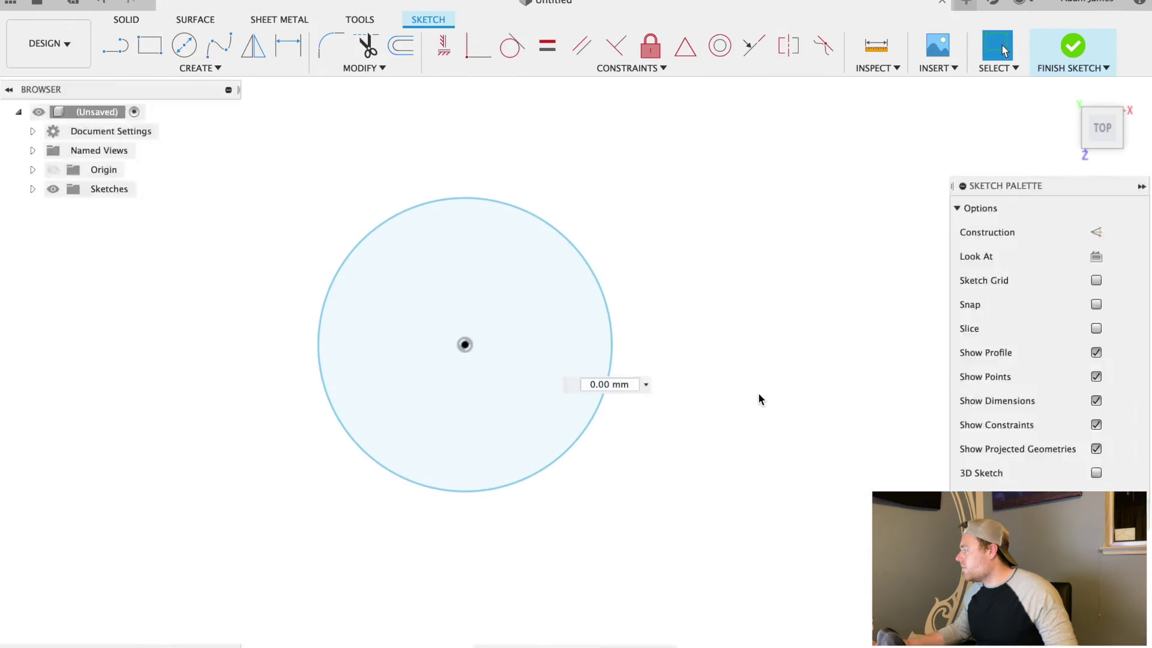
click(609, 307)
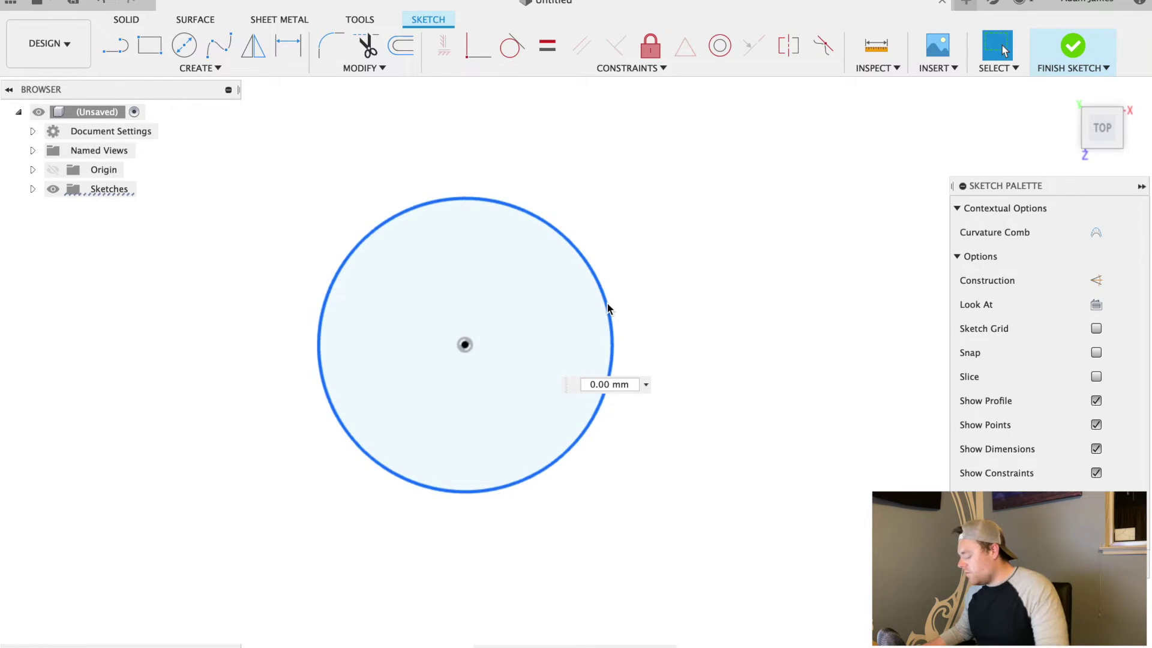
key(Delete)
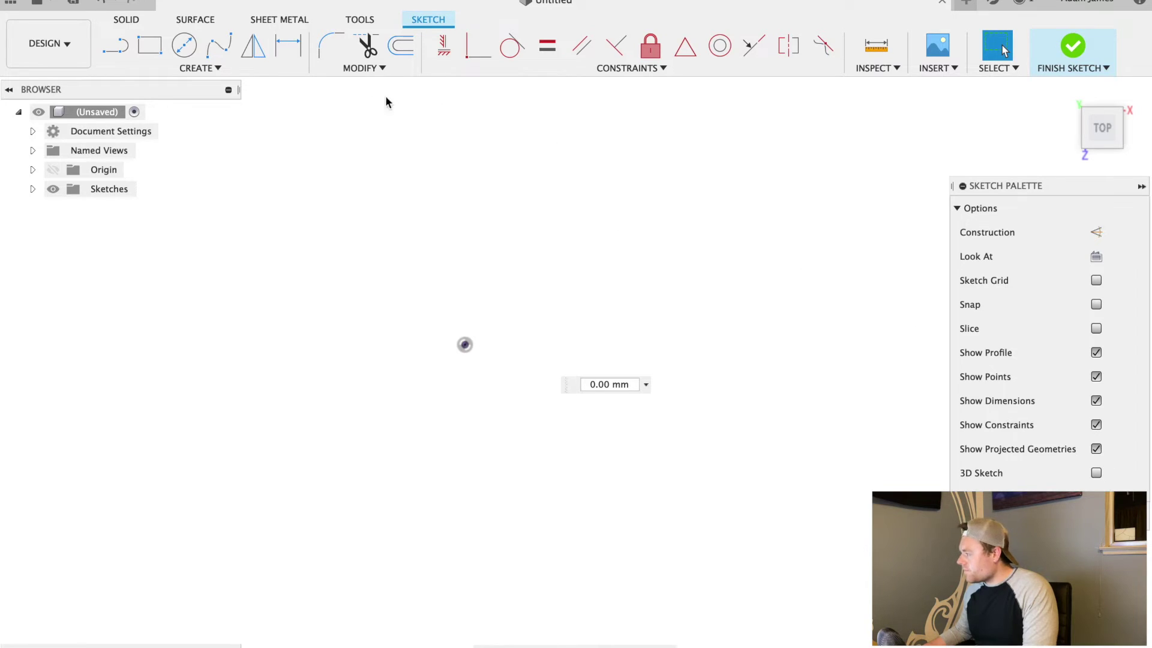
Sketch a closed five-sided line profile from the origin, with a horizontal base about 136 mm long and a vertical side about 90 mm long.
key(l)
click(466, 345)
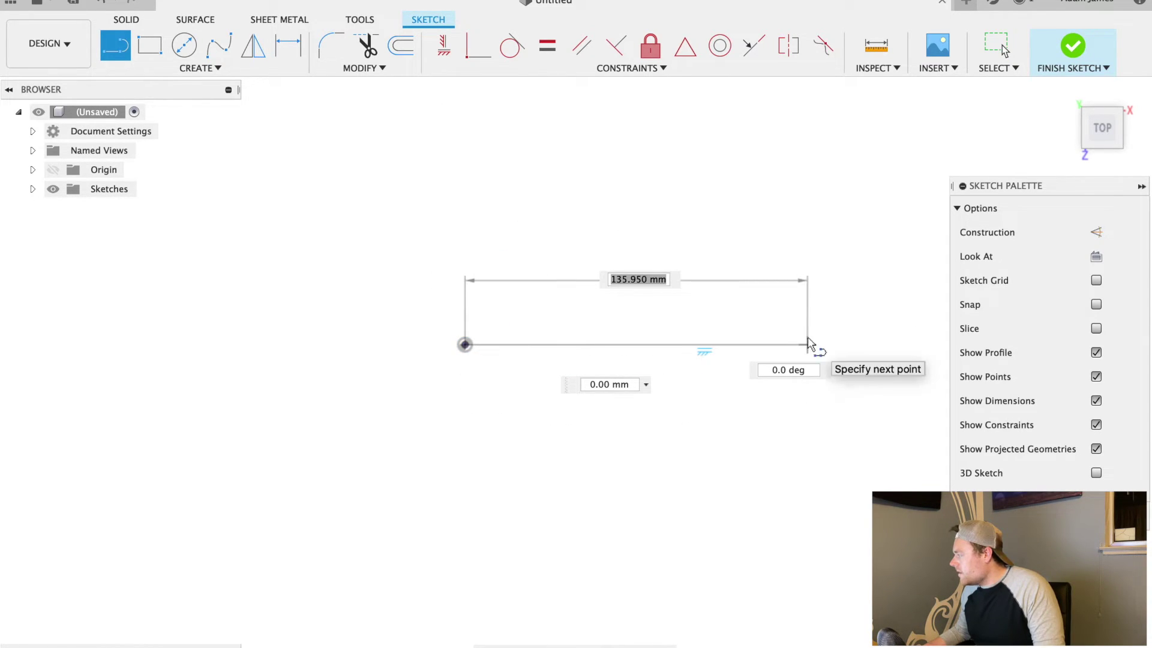
click(807, 345)
click(794, 225)
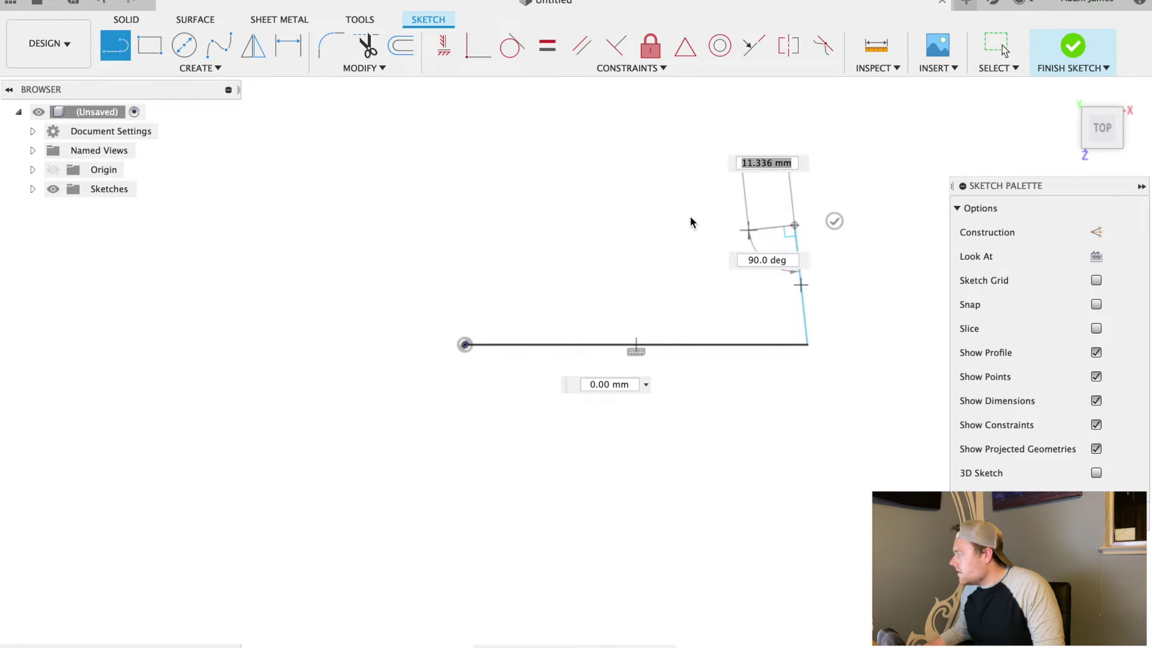
click(655, 215)
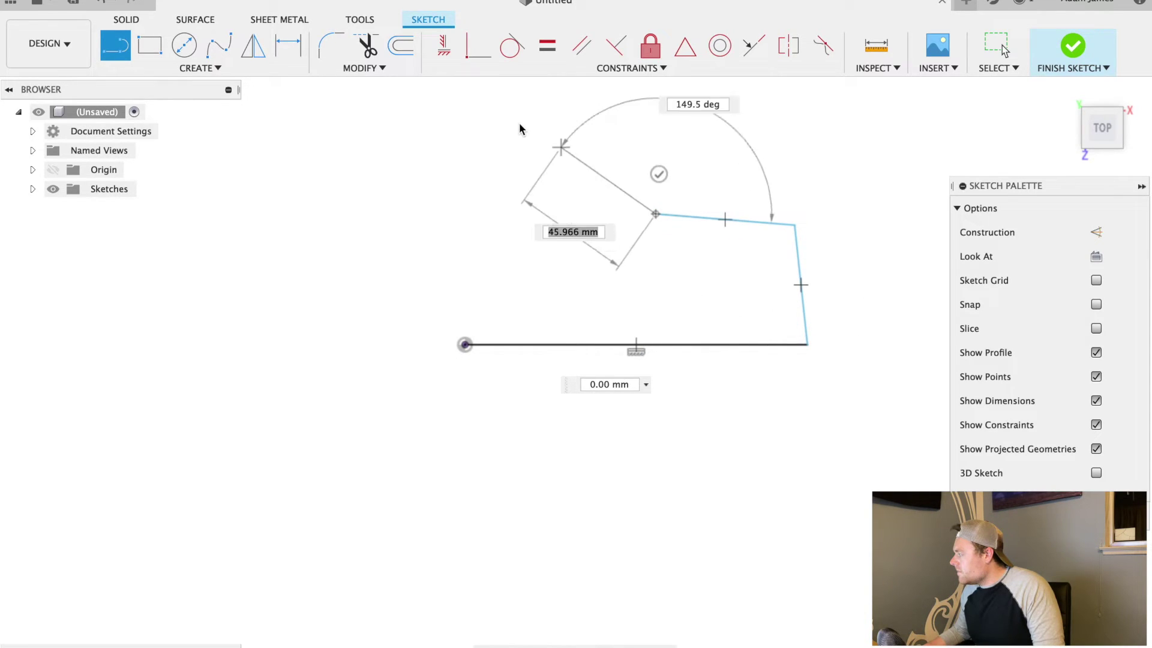
click(464, 116)
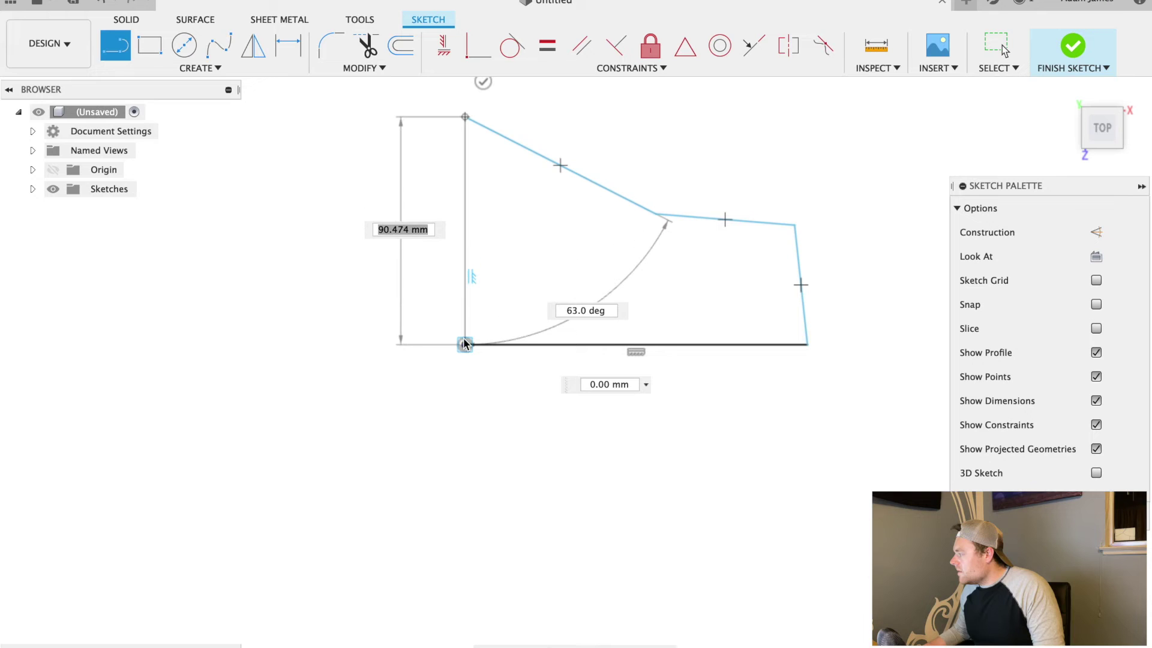
click(463, 342)
key(Escape)
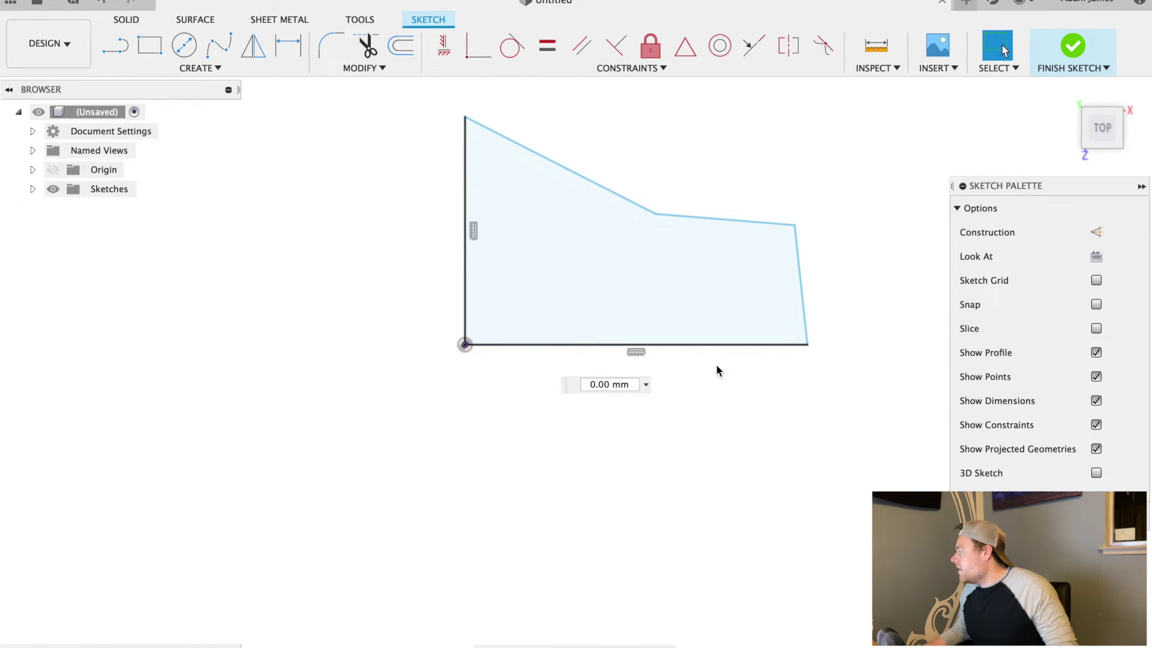
Try moving the whole profile along Y and -110 mm along X with Move/Copy.
drag(896, 440, 447, 123)
right_click(698, 217)
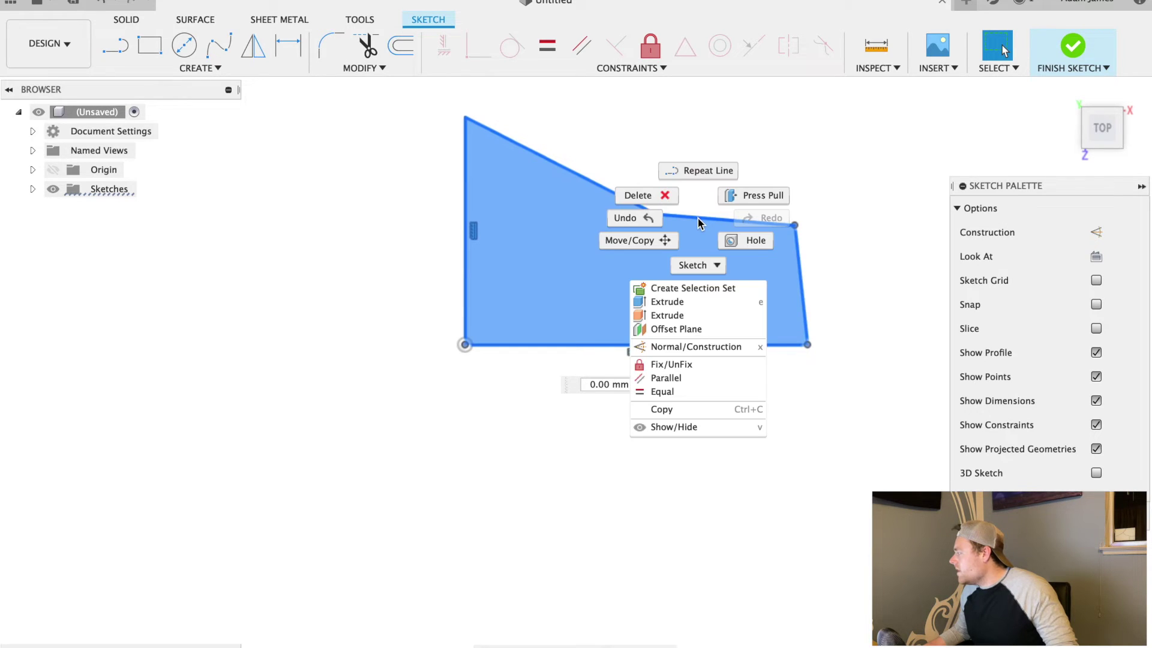
click(630, 240)
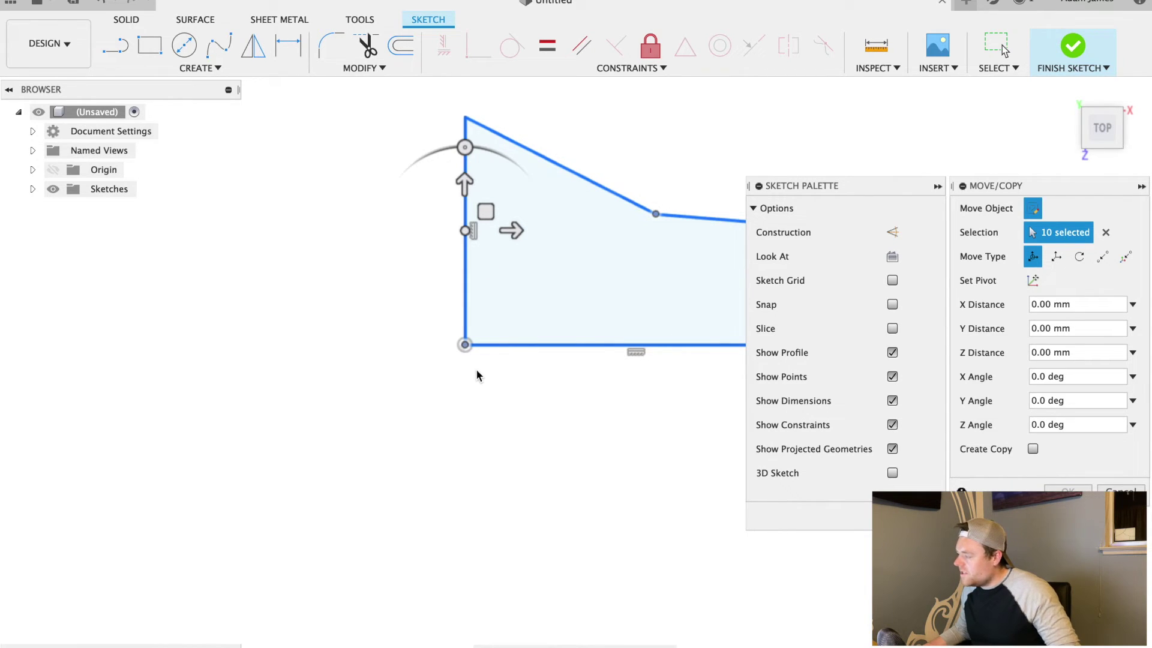
click(464, 182)
drag(465, 182, 448, 495)
text(-50)
key(Return)
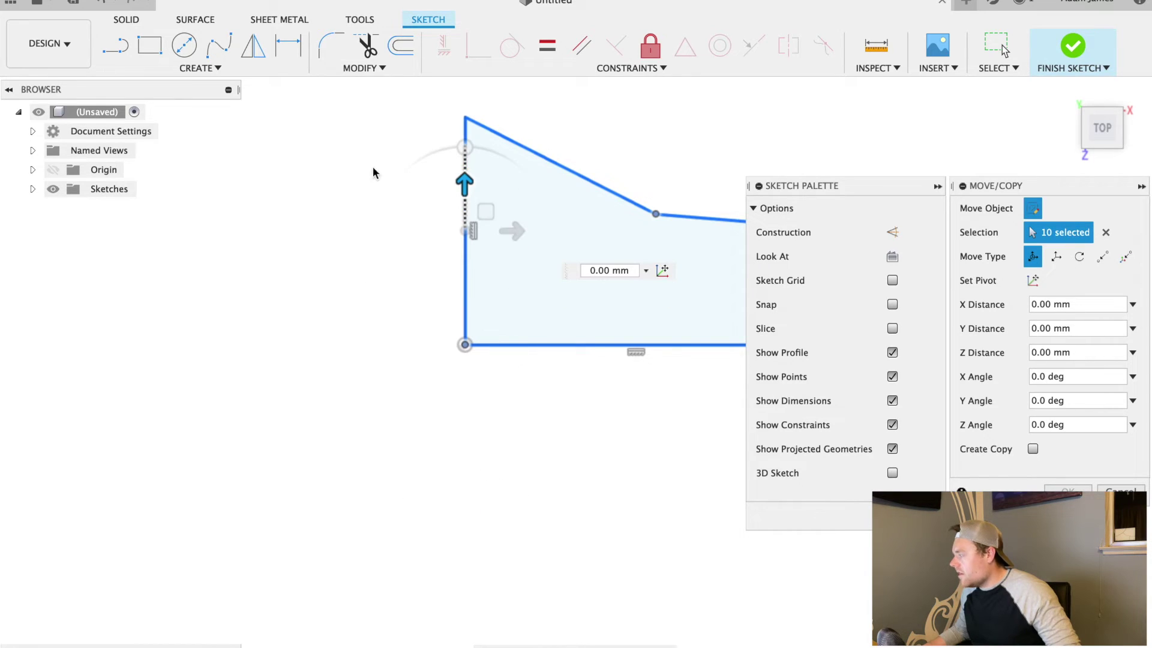
drag(467, 225, 190, 225)
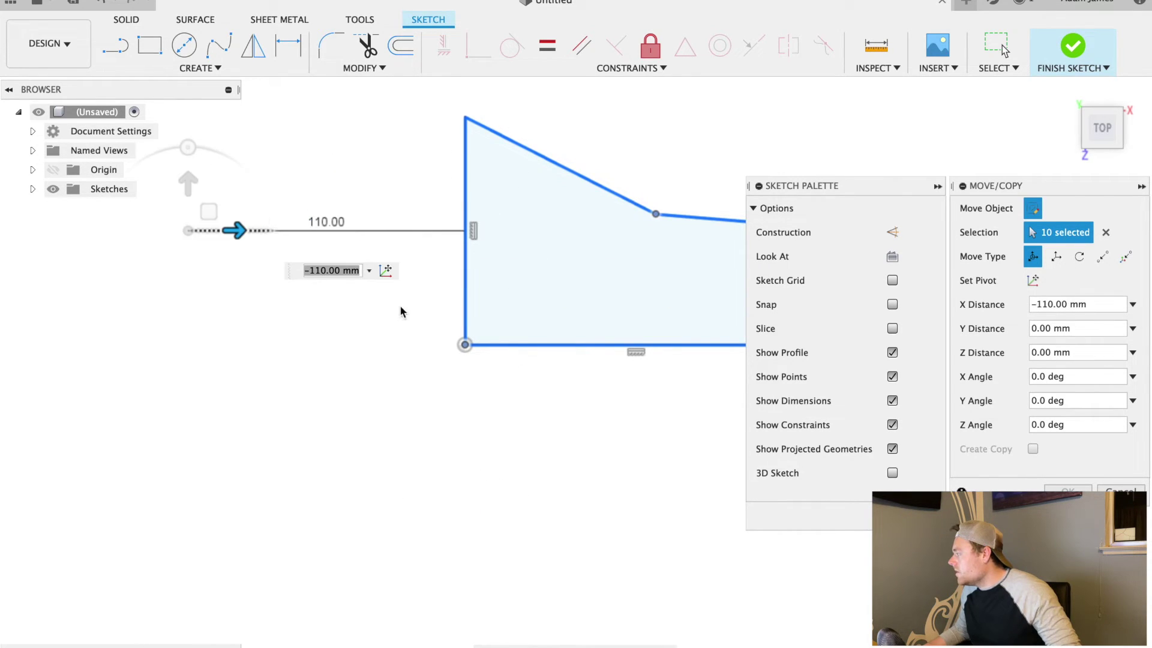
key(Return)
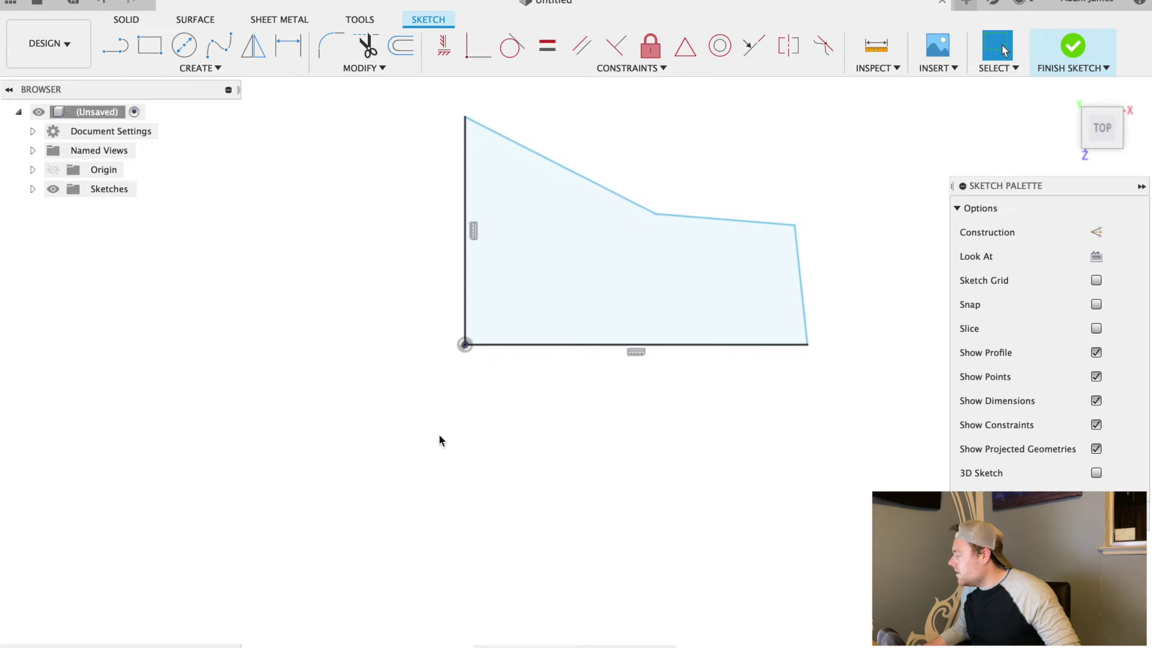
Delete the coincident constraint that ties the profile's horizontal base line to the sketch origin.
click(461, 347)
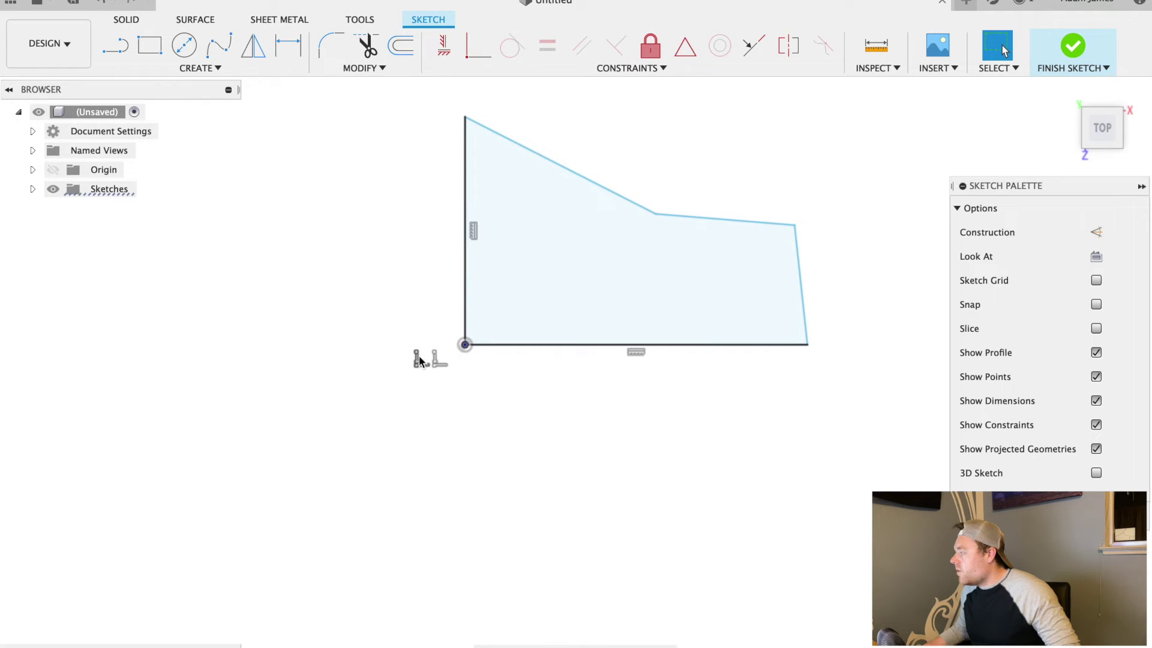
click(437, 358)
key(Delete)
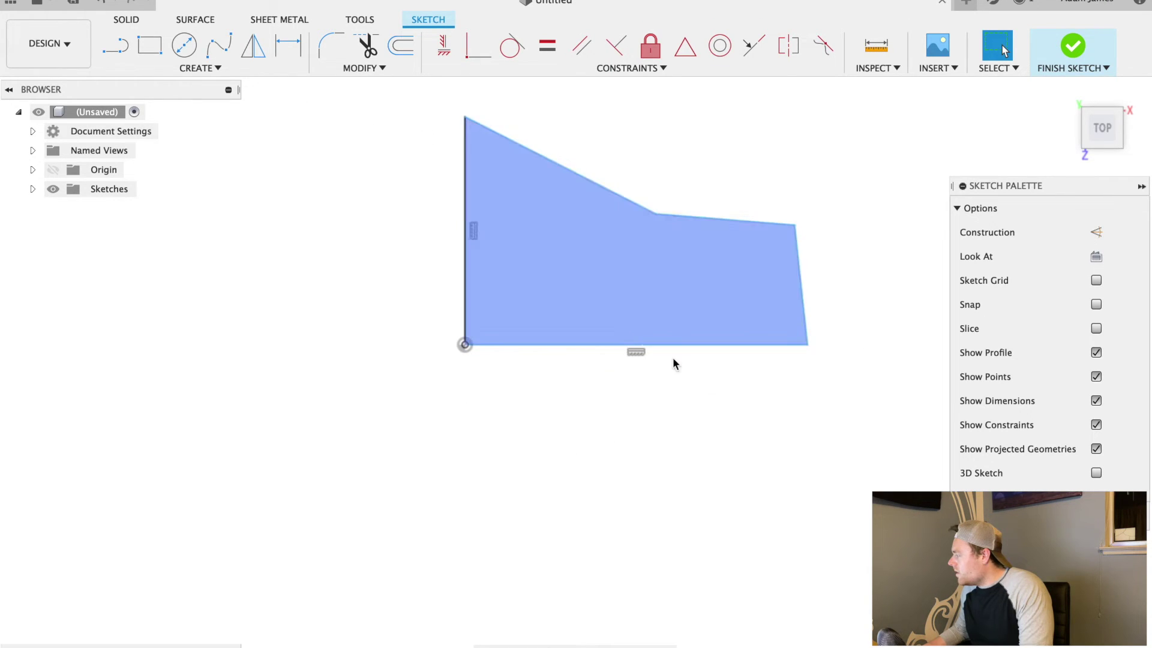
Try moving the whole profile -80 mm along X with Move/Copy.
drag(678, 300, 417, 97)
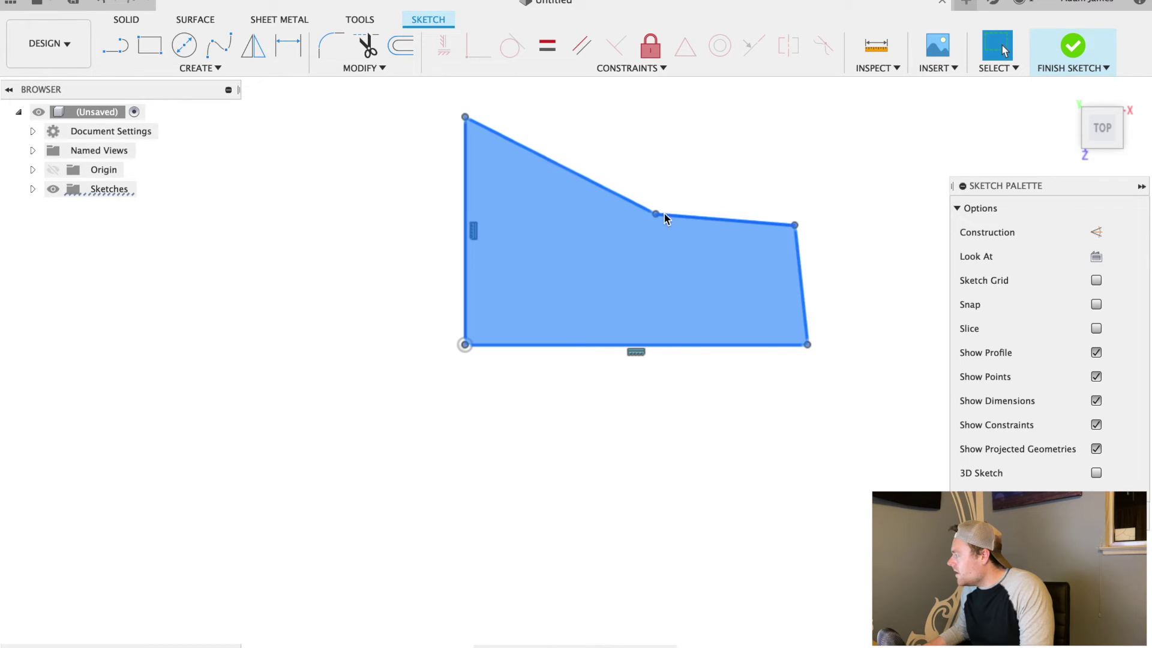
right_click(714, 227)
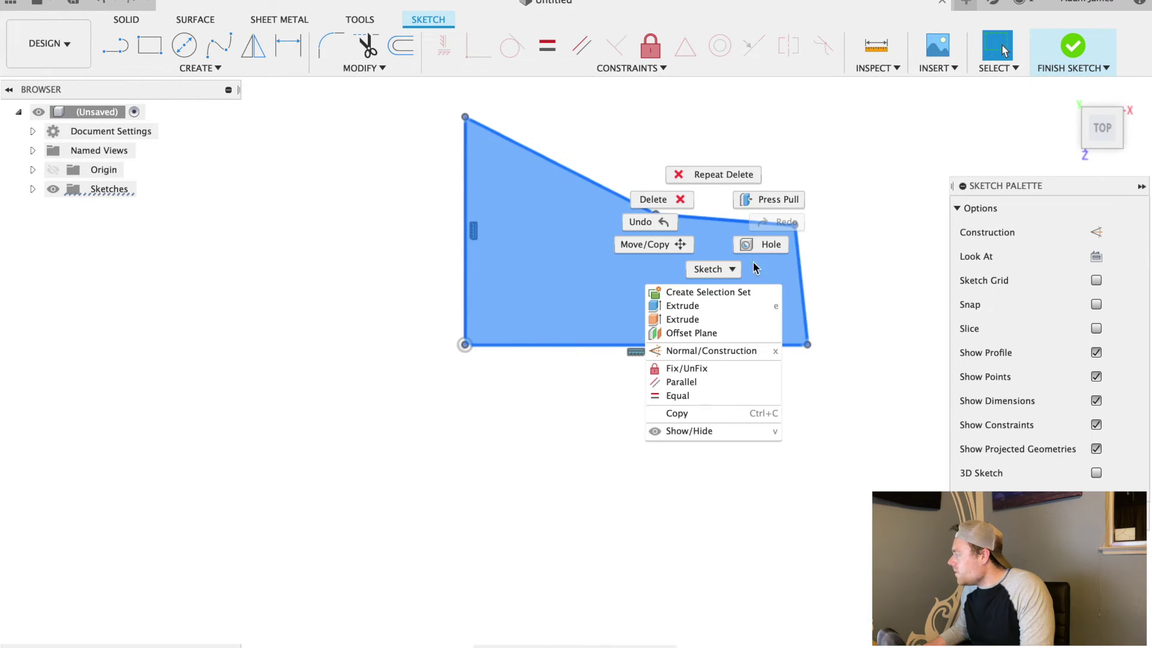
key(Escape)
key(m)
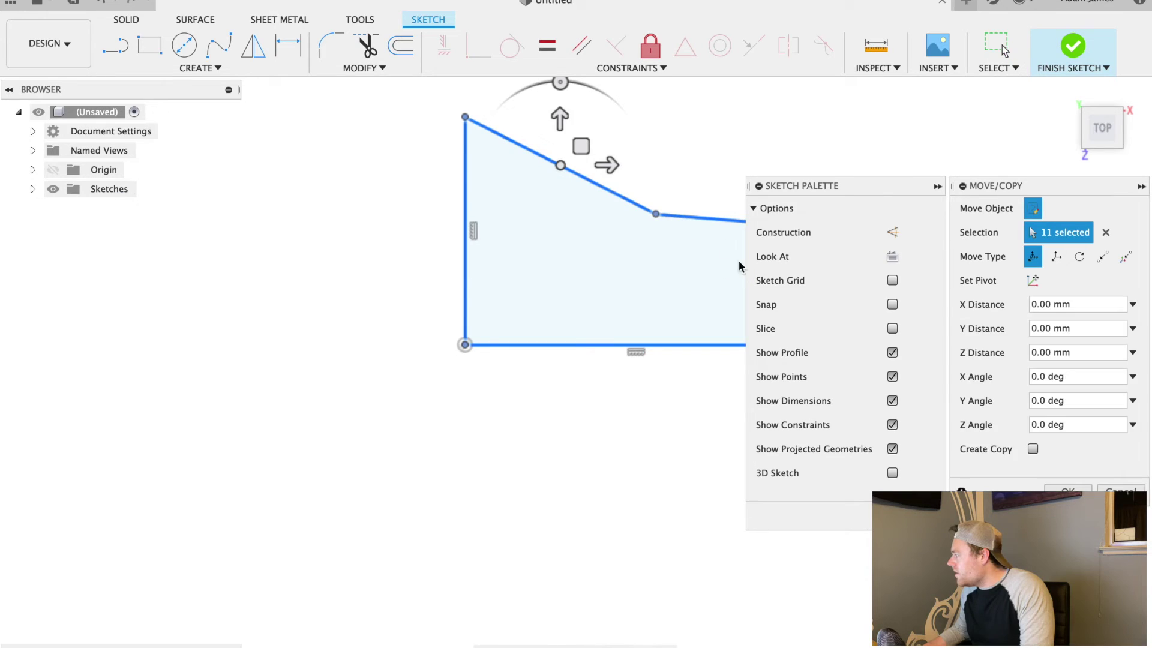
drag(598, 157, 393, 158)
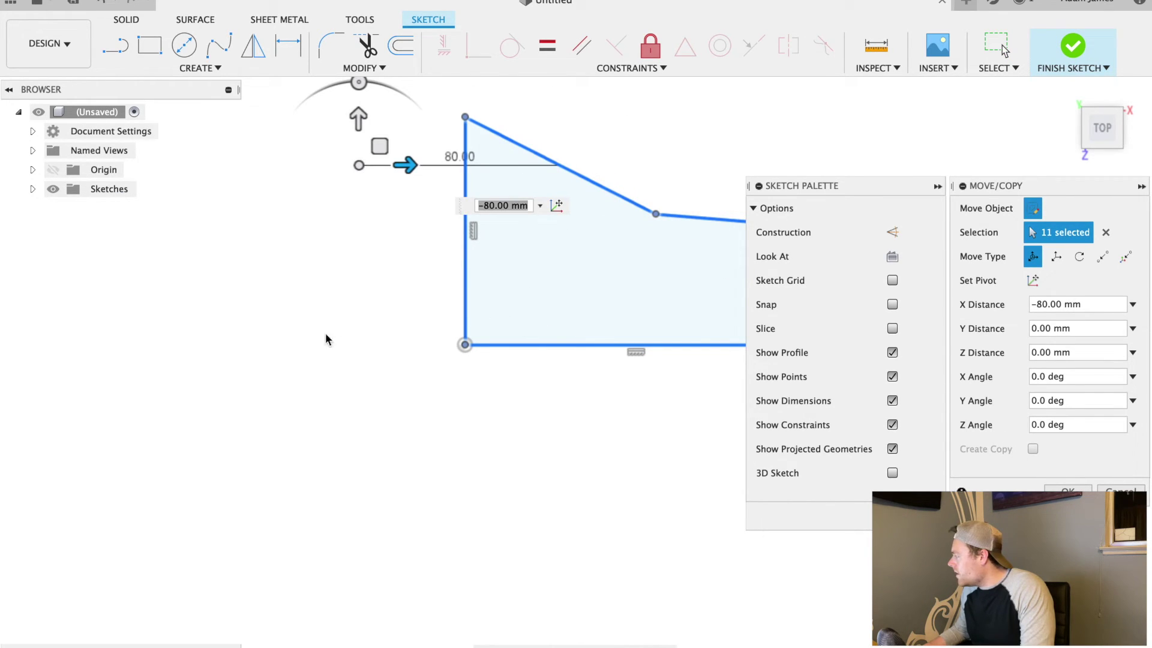
click(1068, 489)
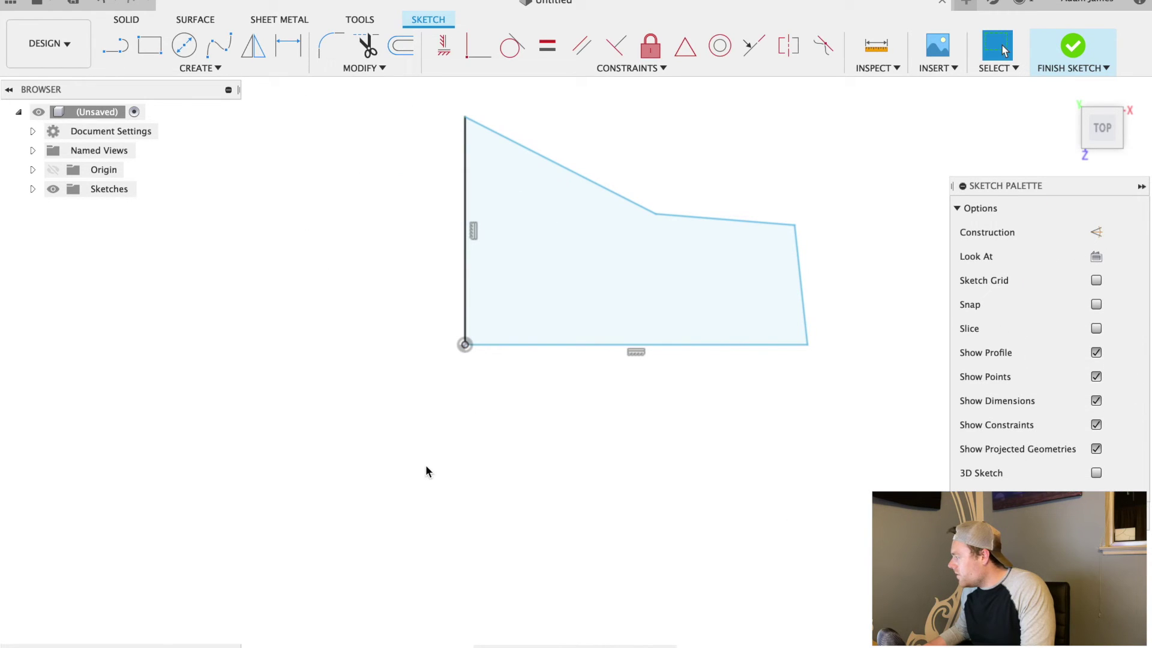
Delete the coincident constraint that ties the profile's vertical line to the sketch origin.
click(466, 306)
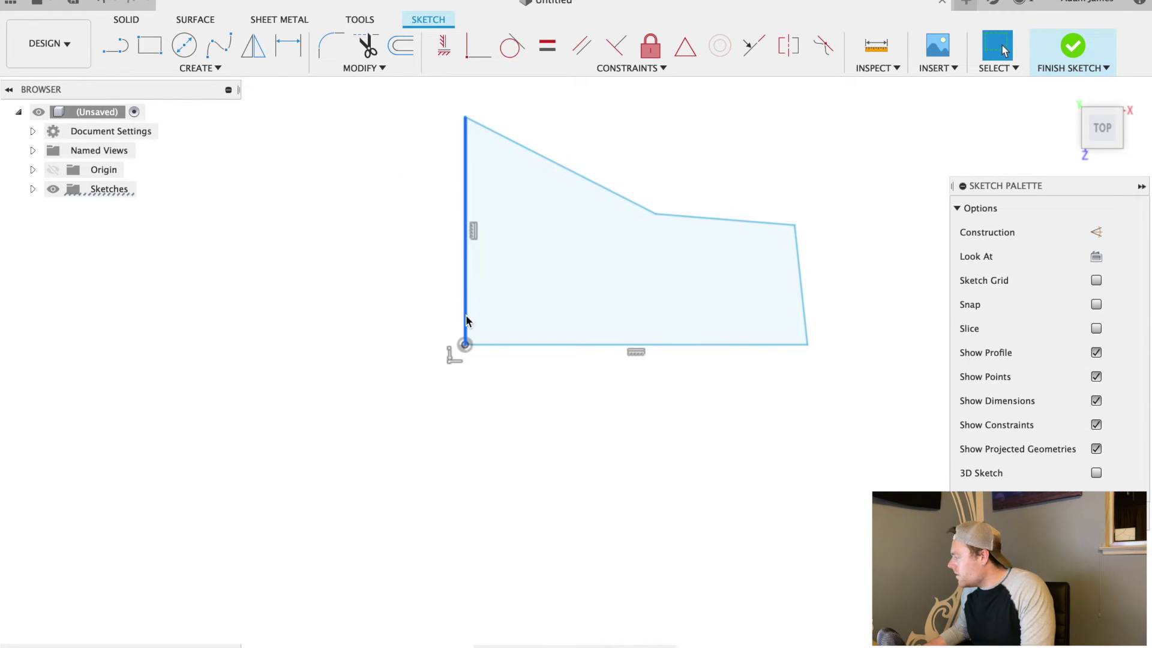
click(451, 359)
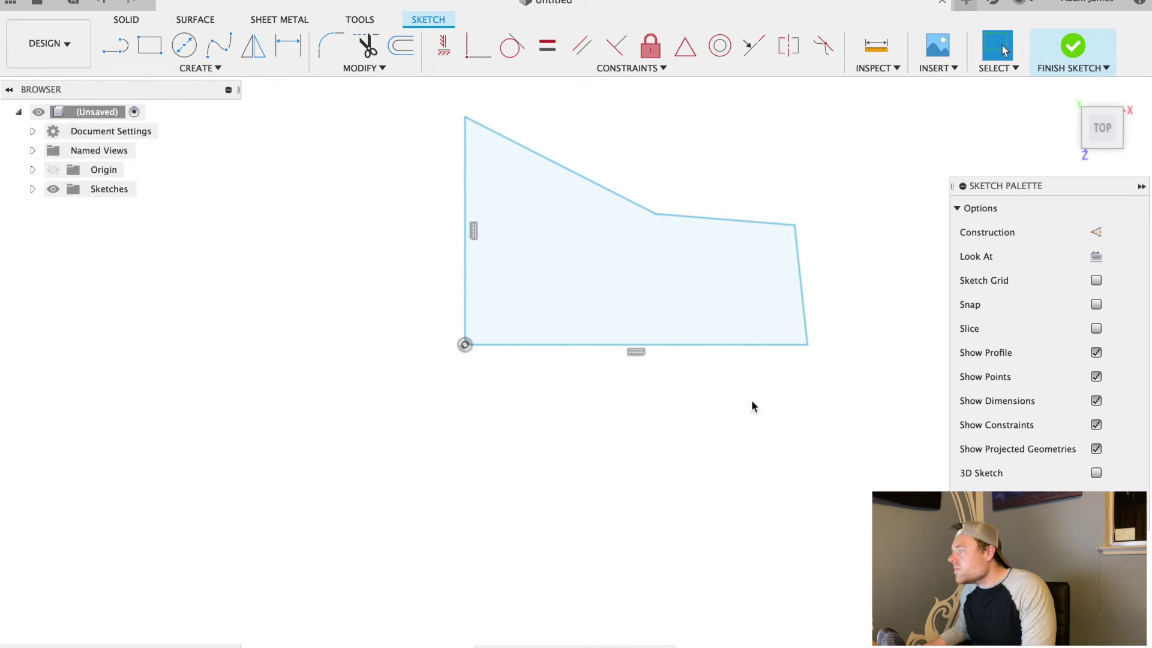
click(726, 309)
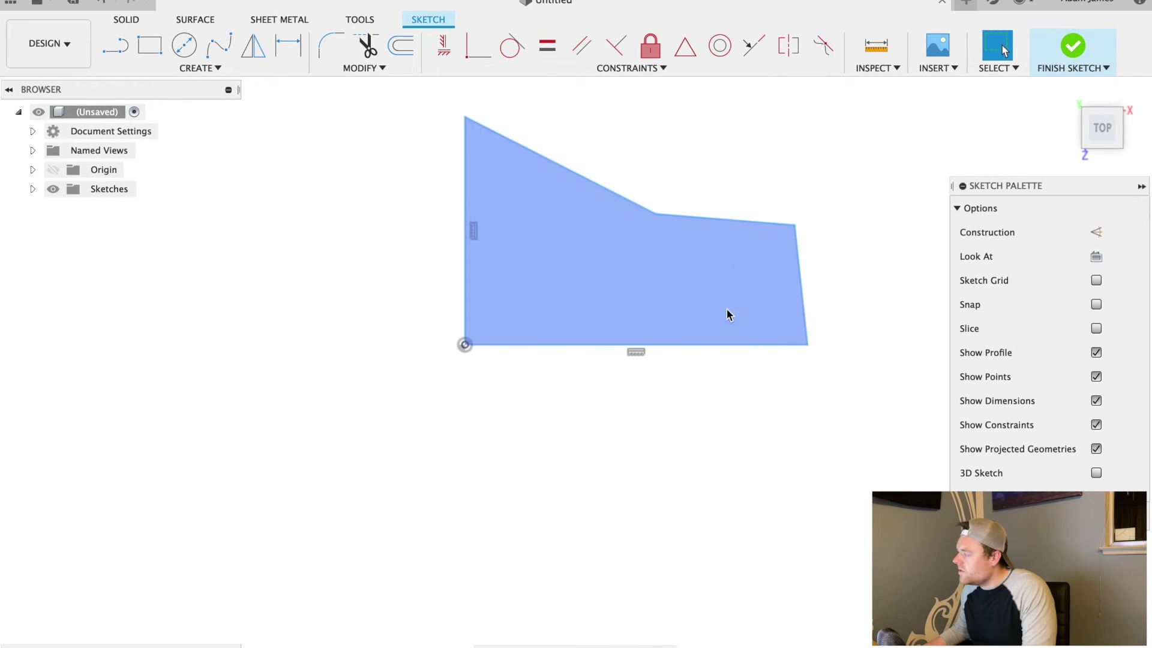
click(583, 408)
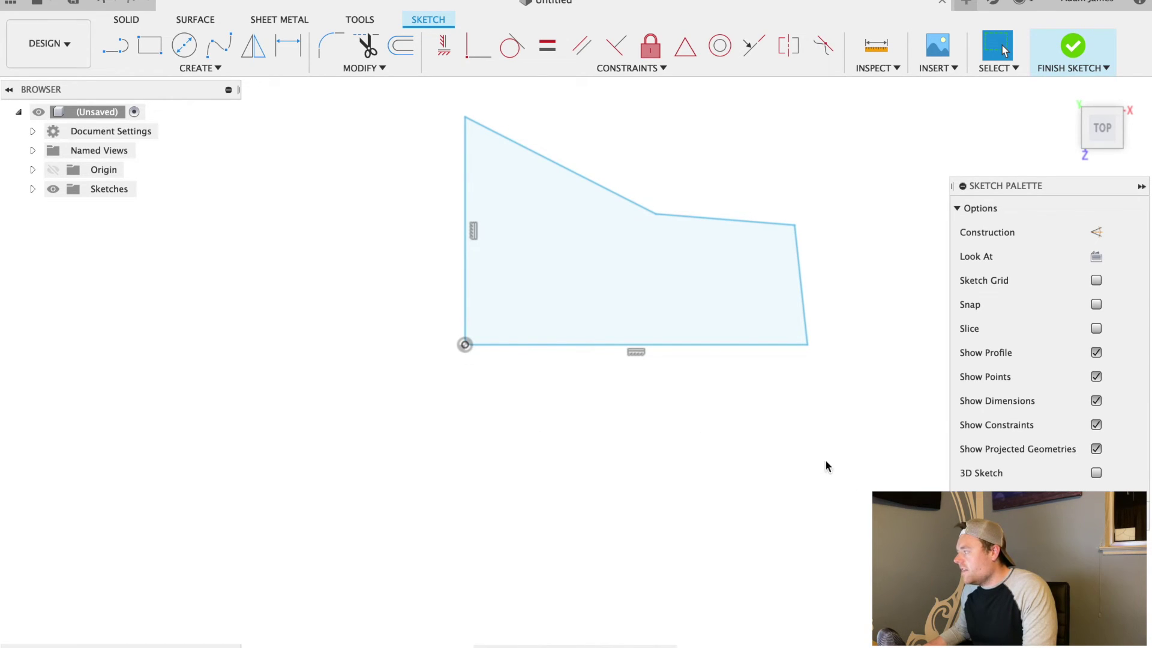
Move the whole profile slightly along negative X and -80 mm along Y with Move/Copy.
drag(850, 473, 354, 106)
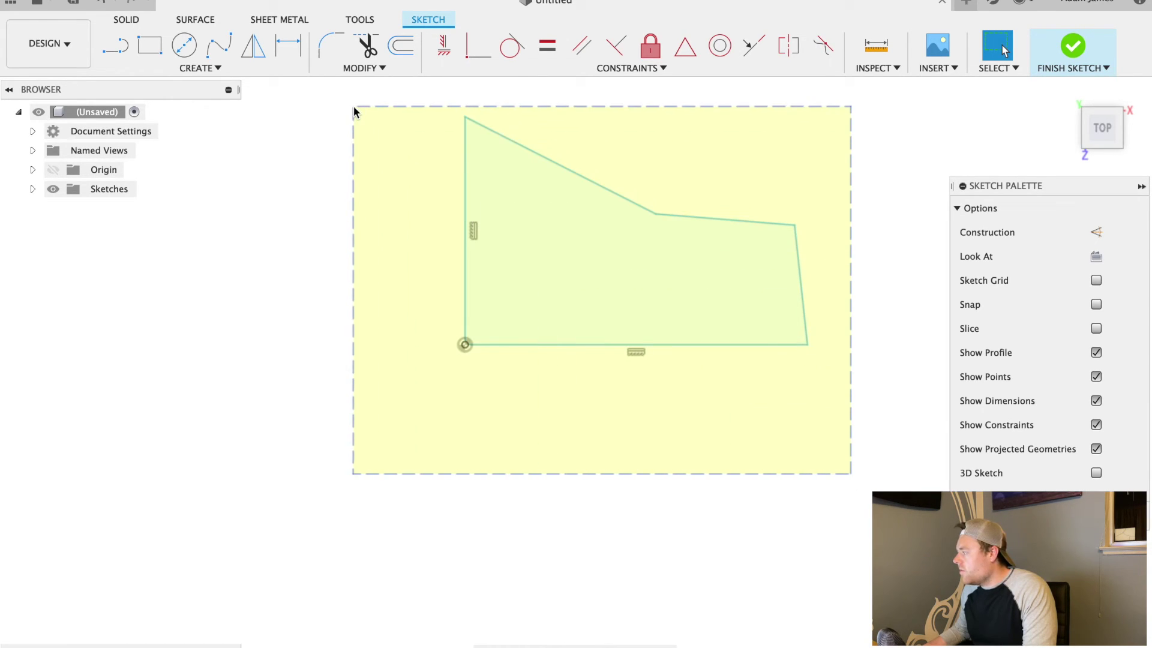
right_click(566, 168)
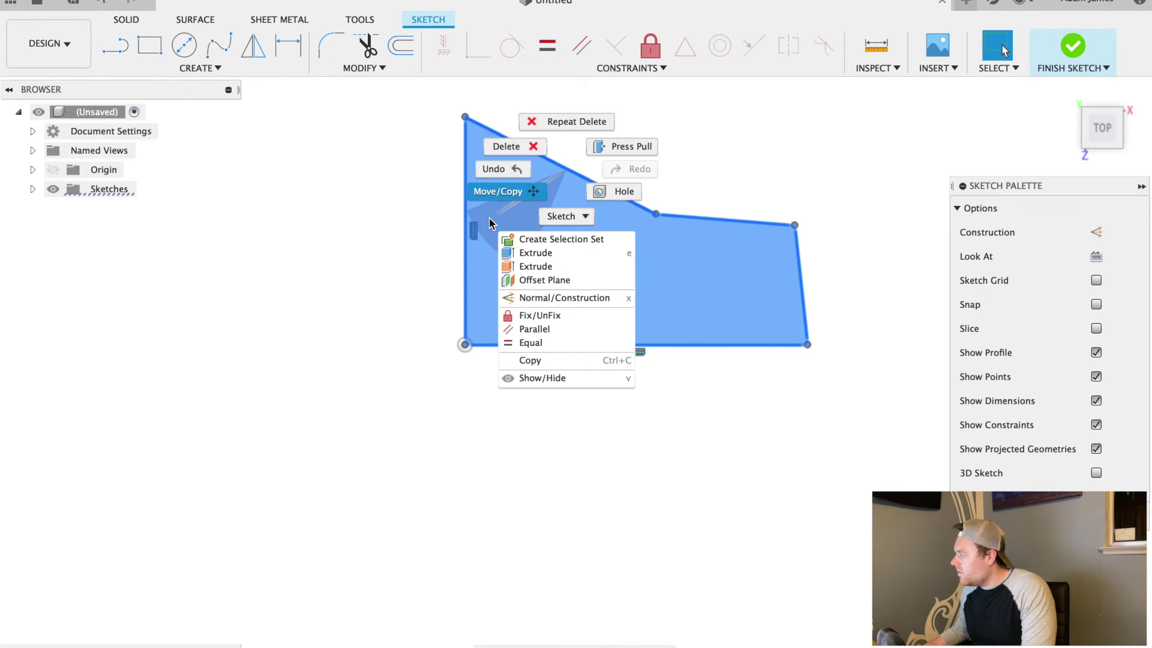
click(498, 191)
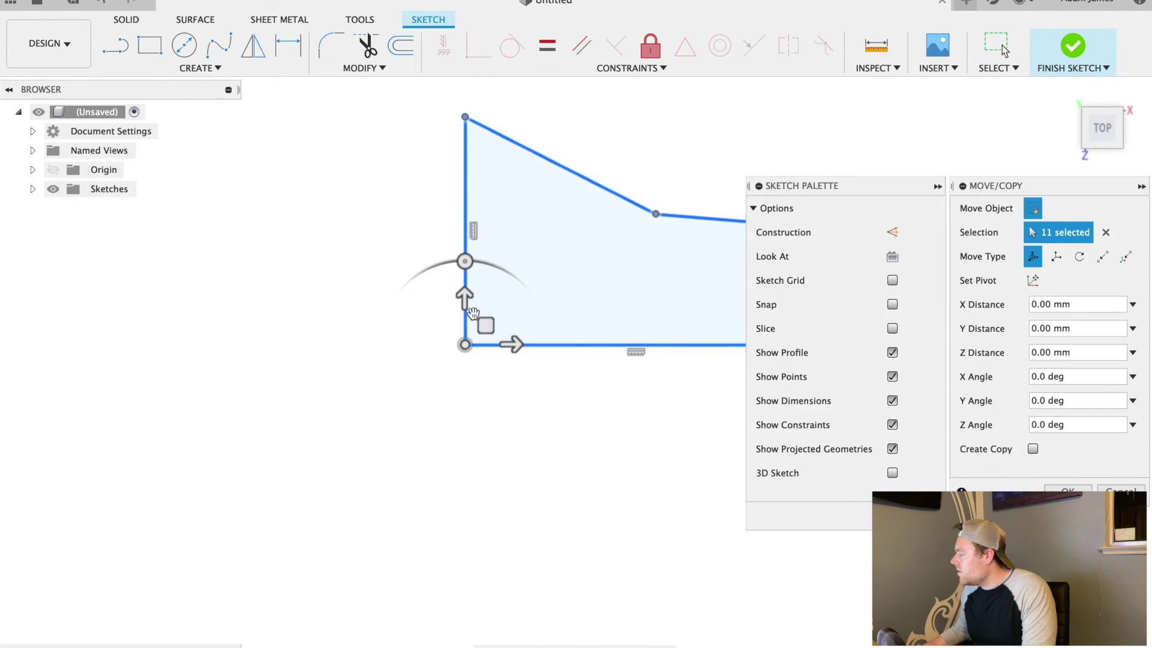
mouse_move(505, 347)
mouse_down()
mouse_move(263, 321)
mouse_move(234, 340)
mouse_move(498, 344)
mouse_up()
mouse_move(434, 298)
mouse_down()
mouse_move(442, 386)
mouse_move(427, 514)
mouse_move(265, 471)
mouse_up()
scroll(178, 418, down, 3)
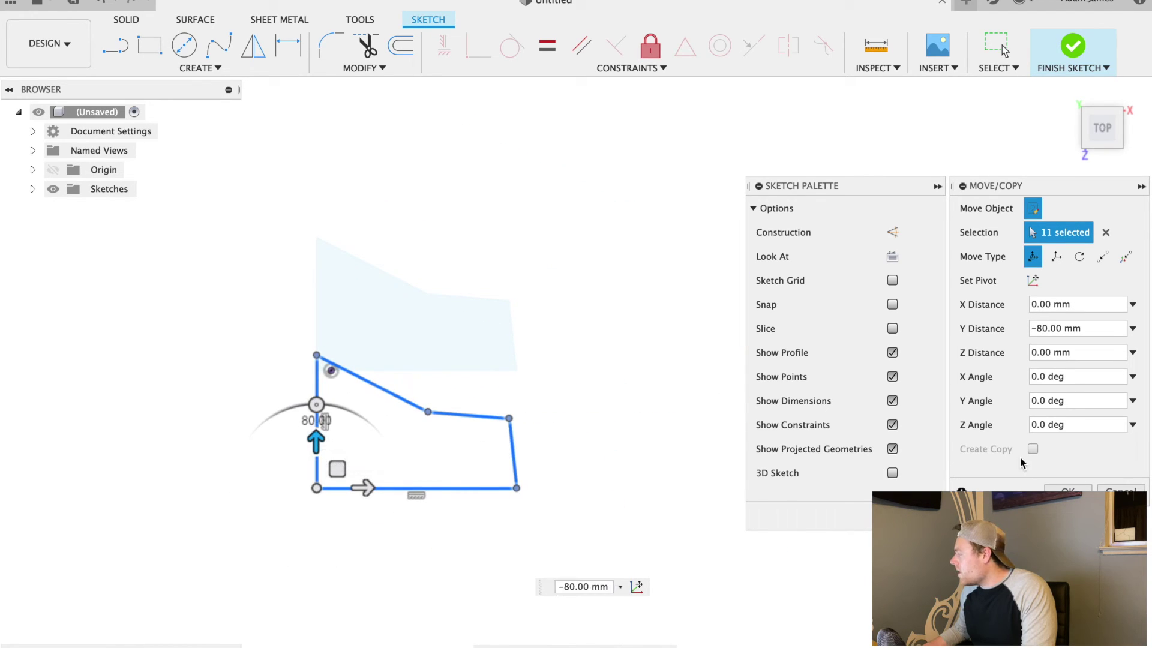
click(1068, 488)
scroll(323, 473, up, 1)
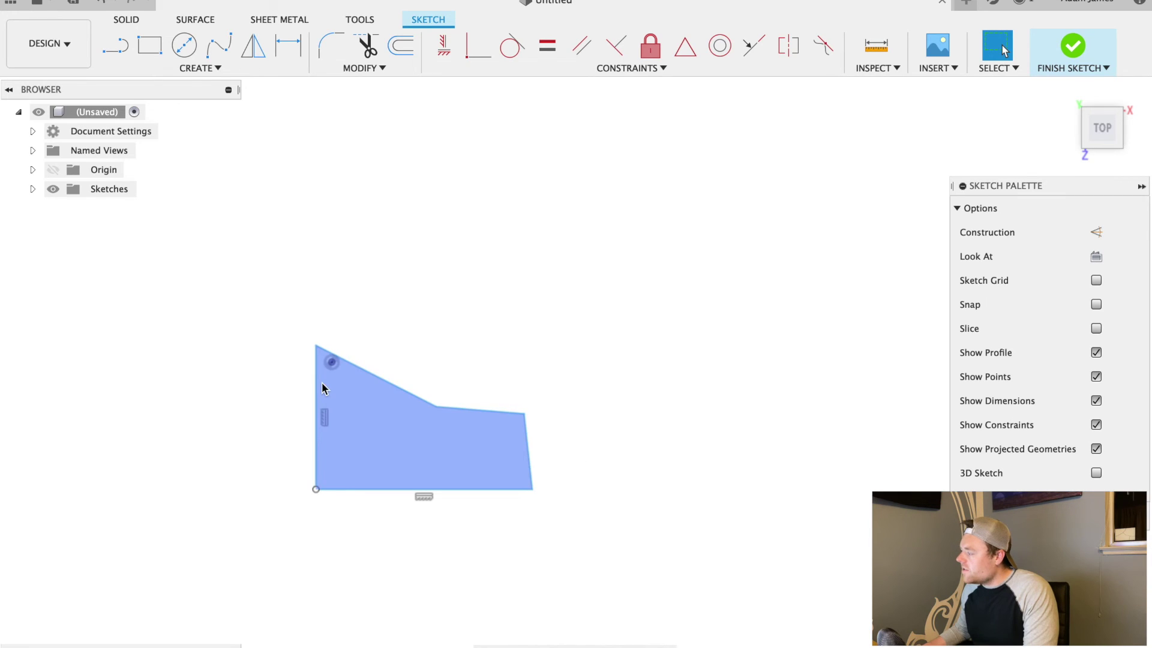
scroll(324, 383, up, 2)
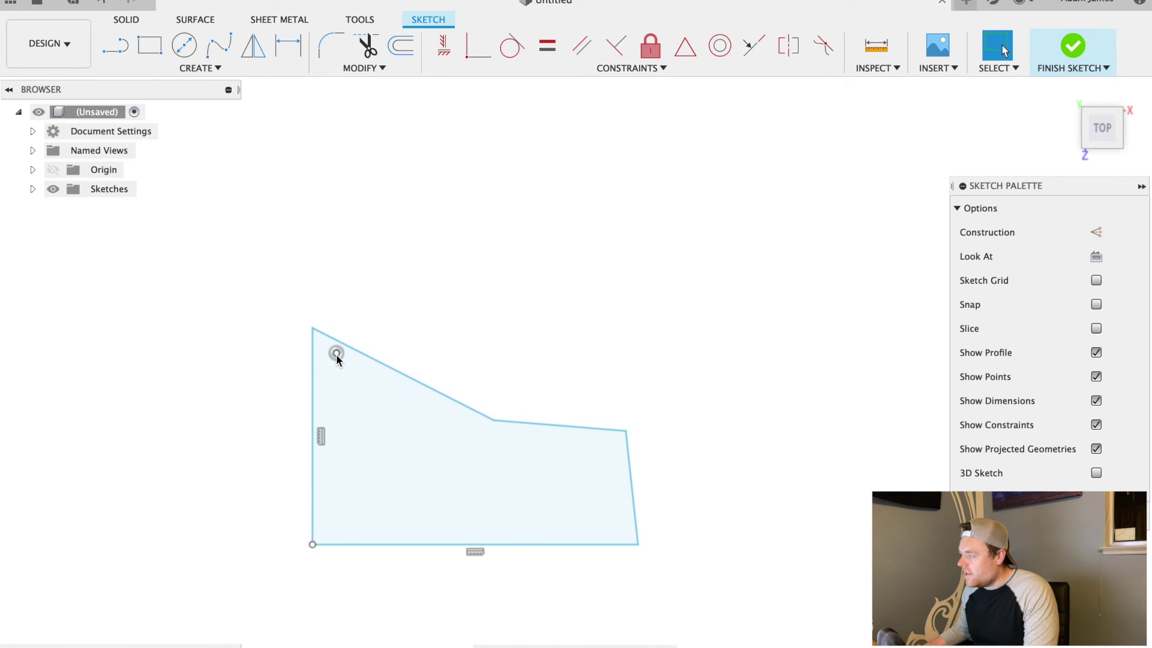
scroll(298, 471, up, 3)
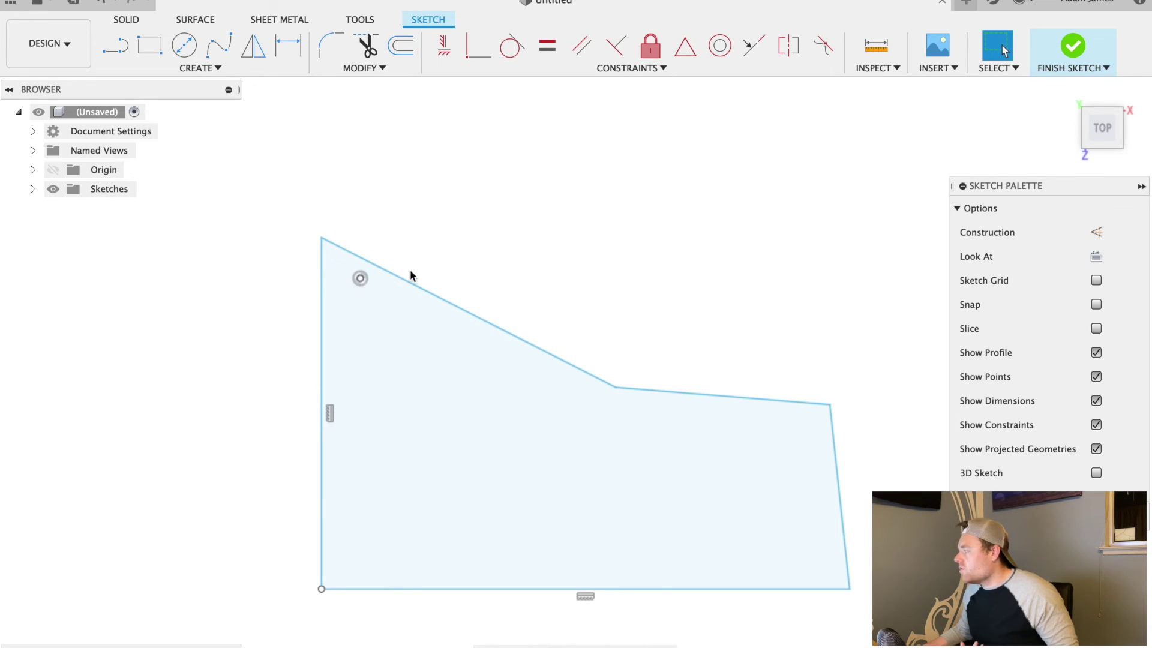
scroll(654, 269, down, 3)
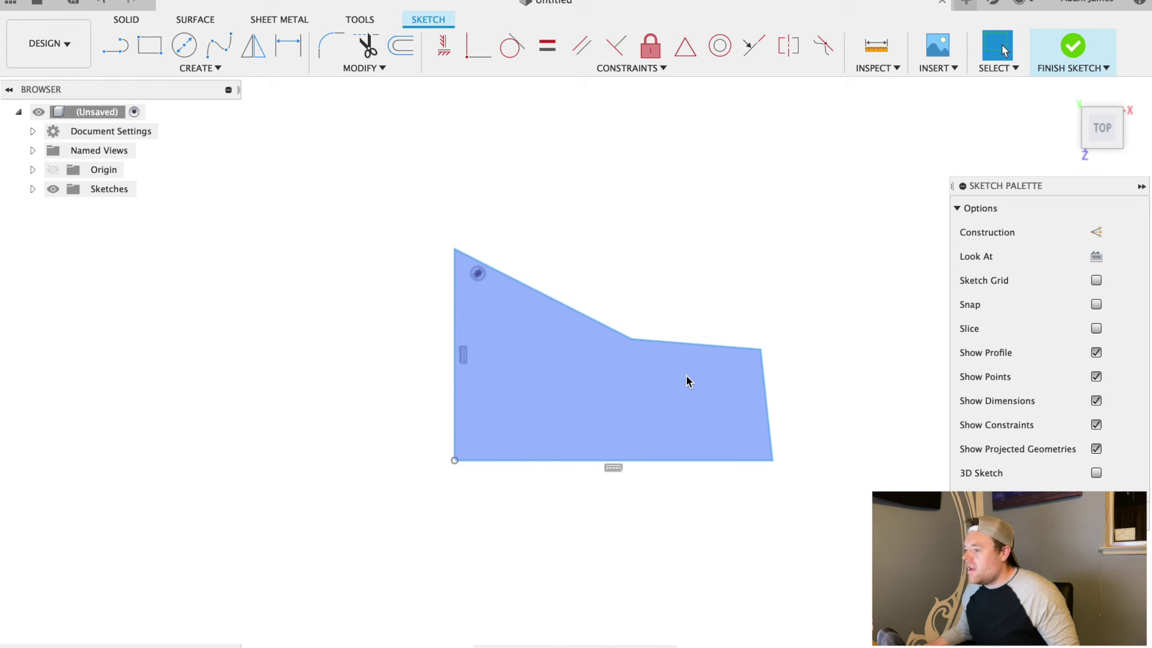